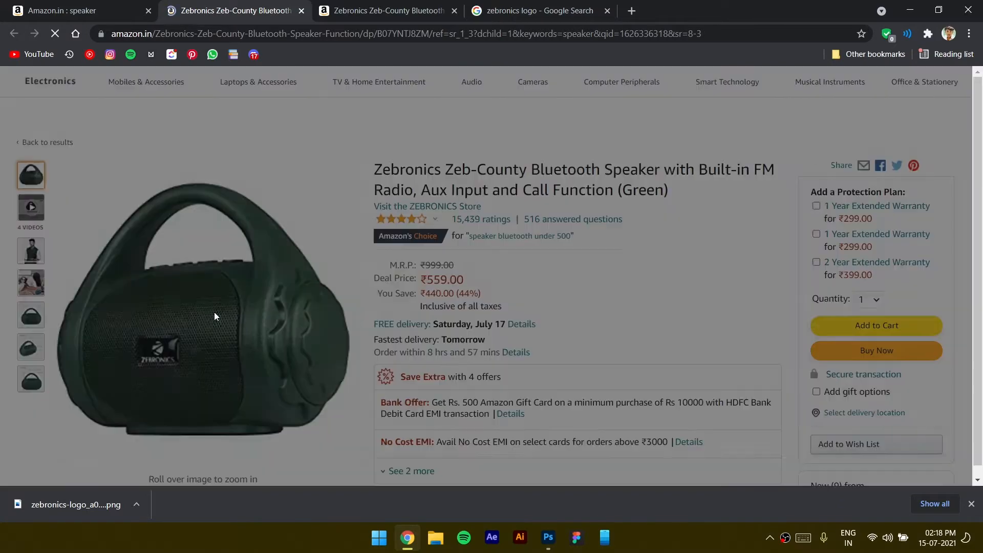
Open the green Zebronics speaker's full-size product image separately and save it to the computer
click(377, 303)
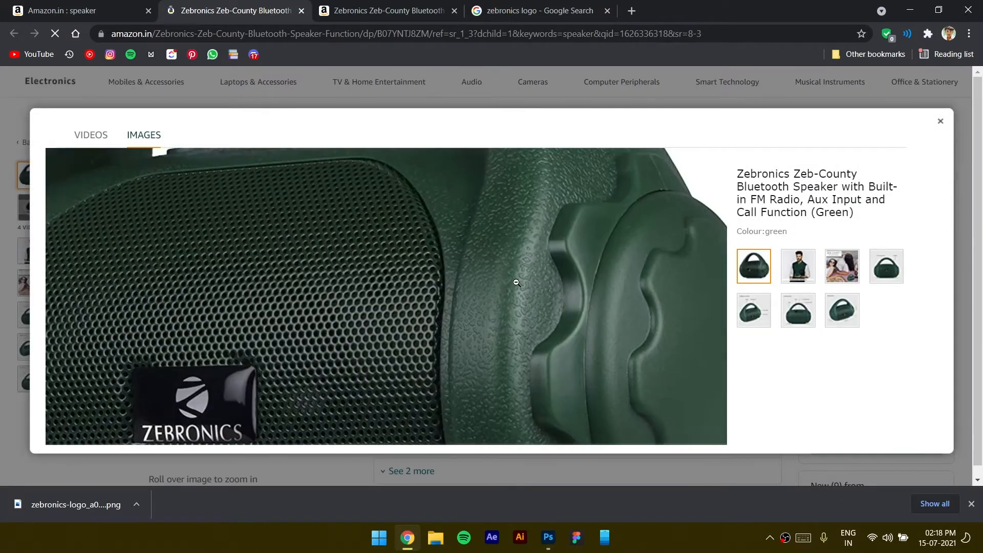
click(347, 4)
right_click(444, 204)
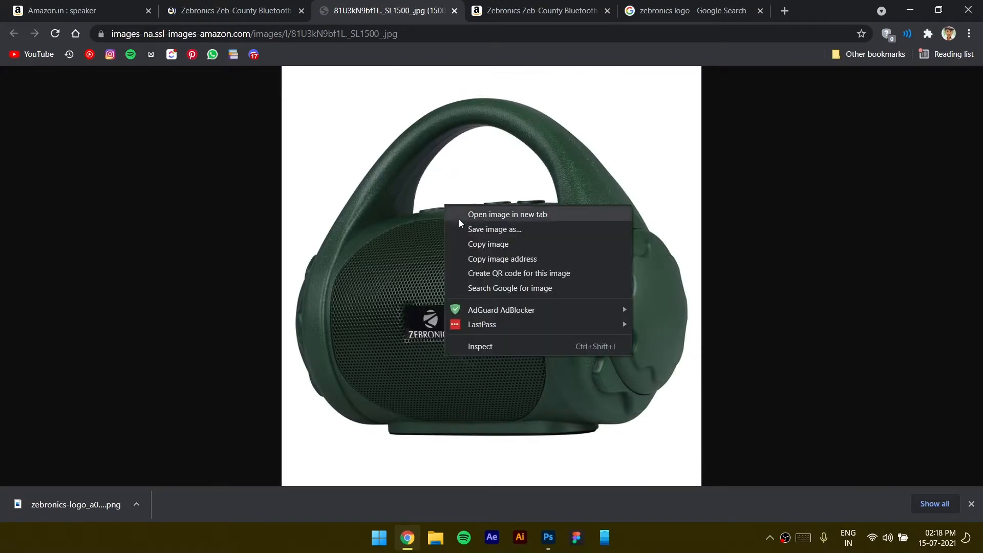
click(502, 230)
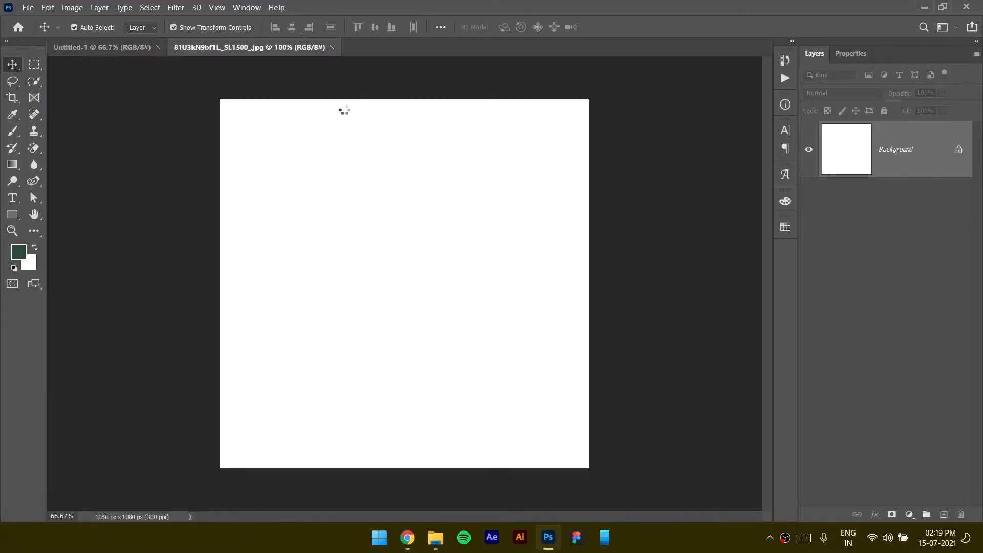
In Photoshop, unlock the speaker image's background layer and remove the white around the speaker and inside its handle with the Magic Eraser
key(ctrl+0)
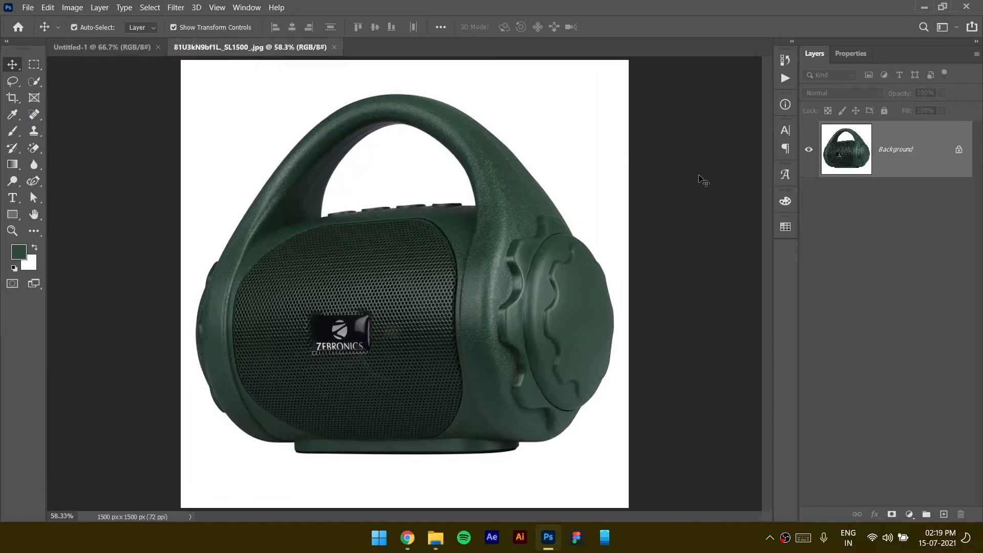
click(959, 151)
click(33, 148)
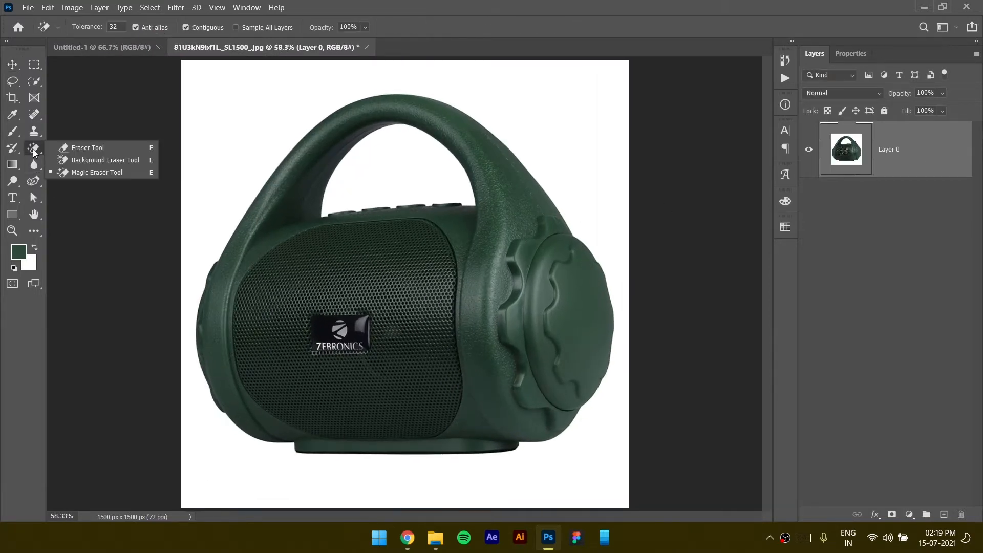
click(67, 173)
click(226, 115)
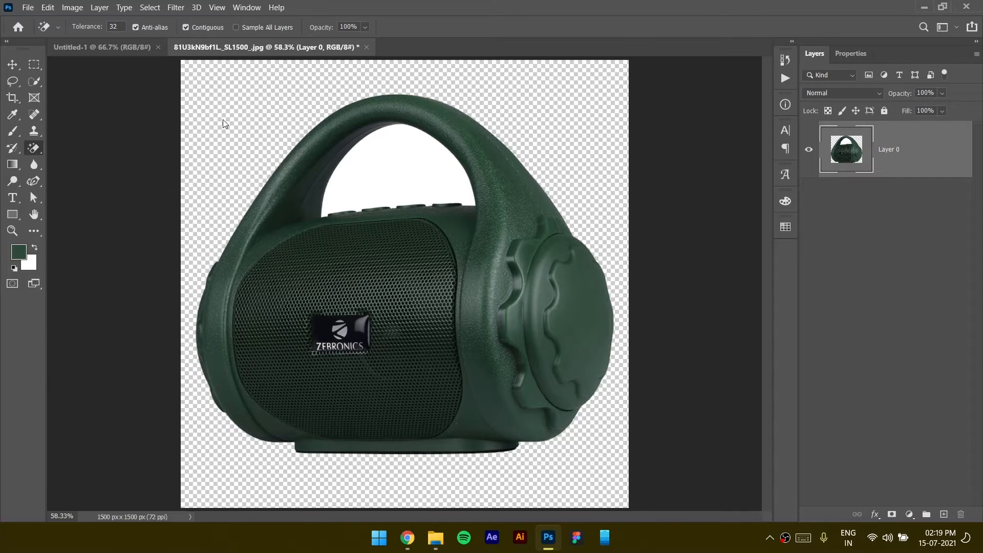
click(414, 161)
key(v)
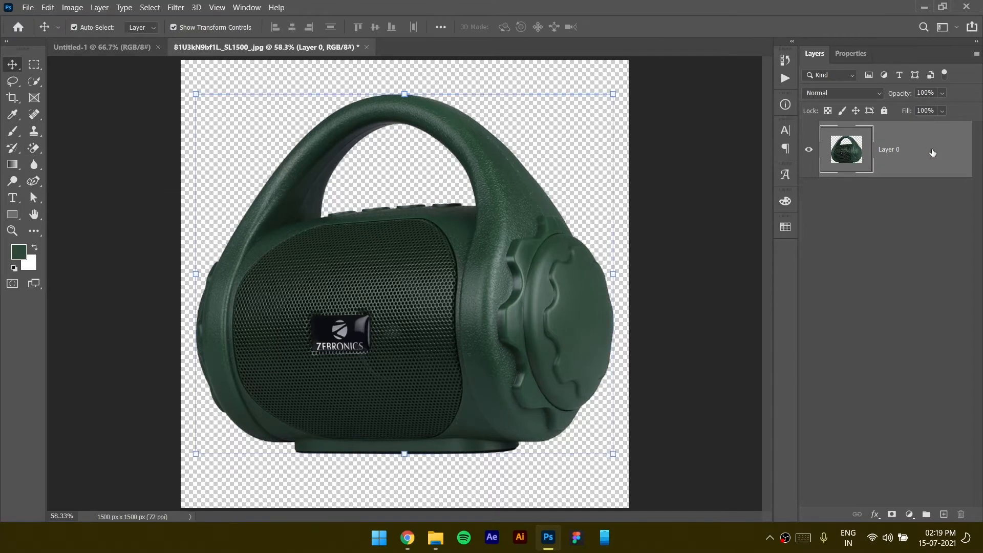
Convert the cut-out layer to a smart object named Speaker and bring it into the Untitled-1 document
right_click(932, 153)
click(873, 163)
drag(853, 163, 372, 252)
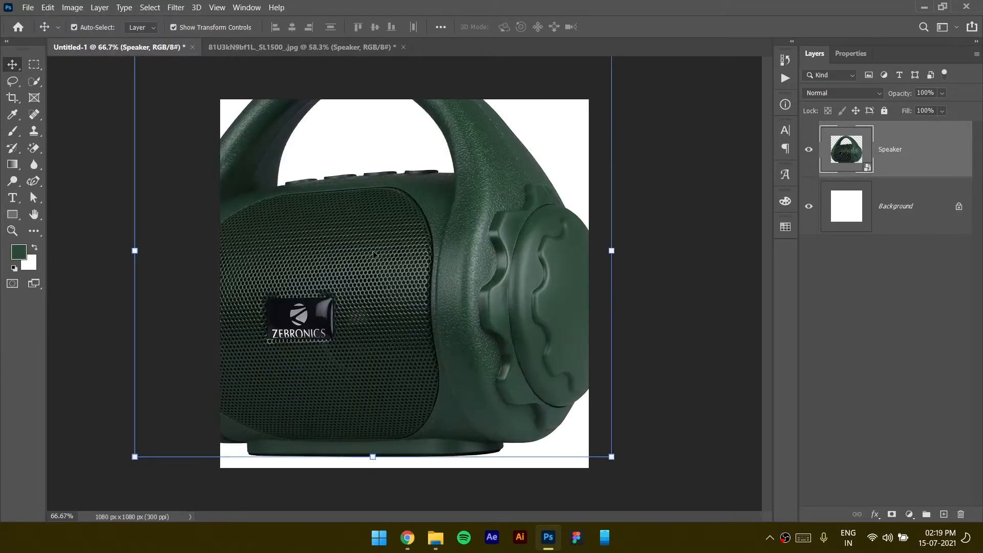
Scale the speaker to about 11.27% and position it slightly above the middle of the canvas
scroll(361, 236, down, 1)
drag(594, 254, 360, 254)
drag(442, 286, 457, 262)
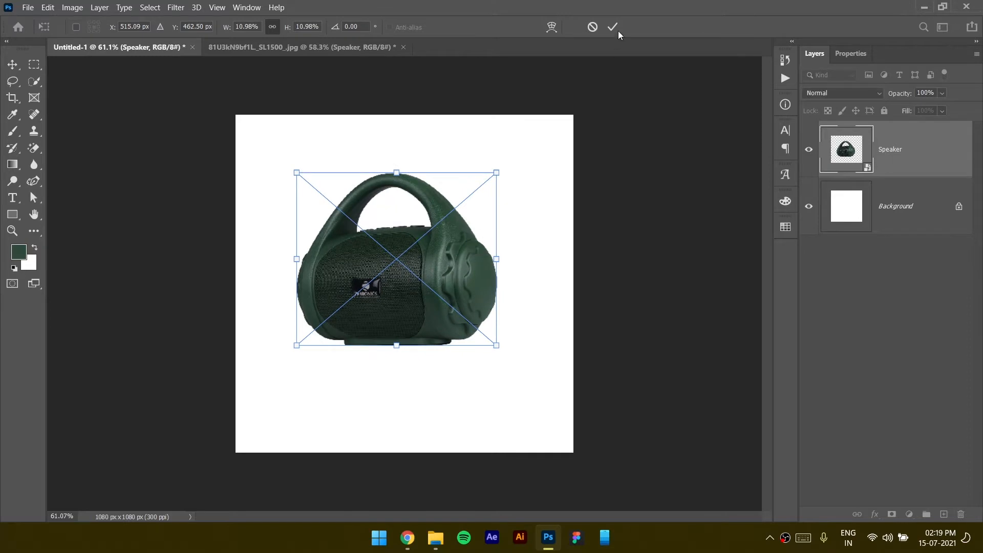
key(Return)
key(ctrl+0)
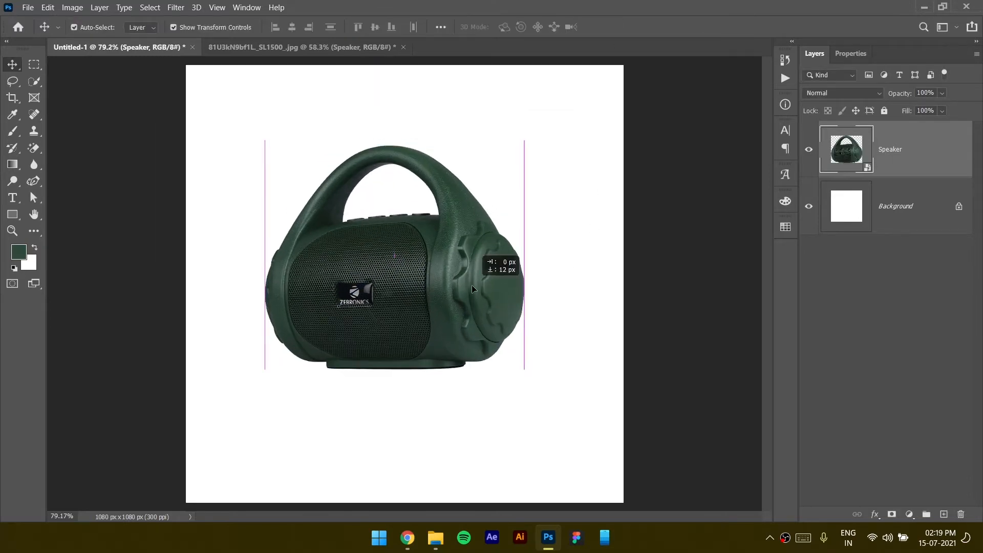
drag(530, 255, 537, 256)
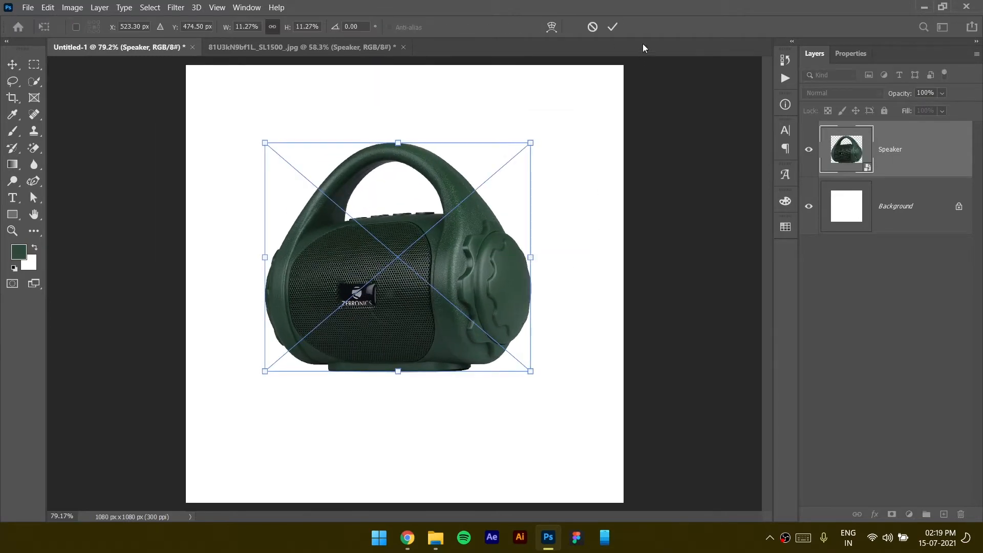
key(Return)
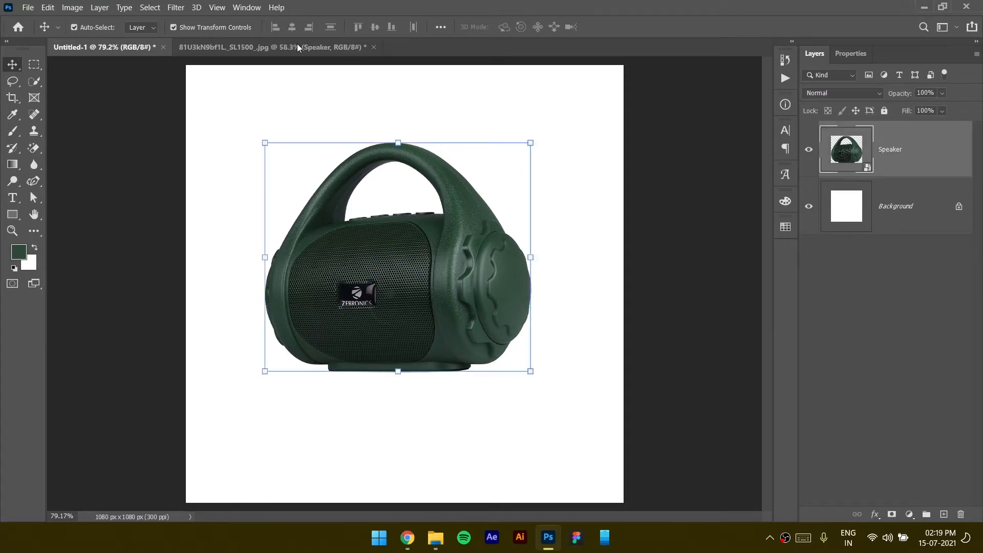
Center the speaker horizontally on the whole canvas and clear the selection
key(ctrl+a)
click(293, 26)
key(ctrl+d)
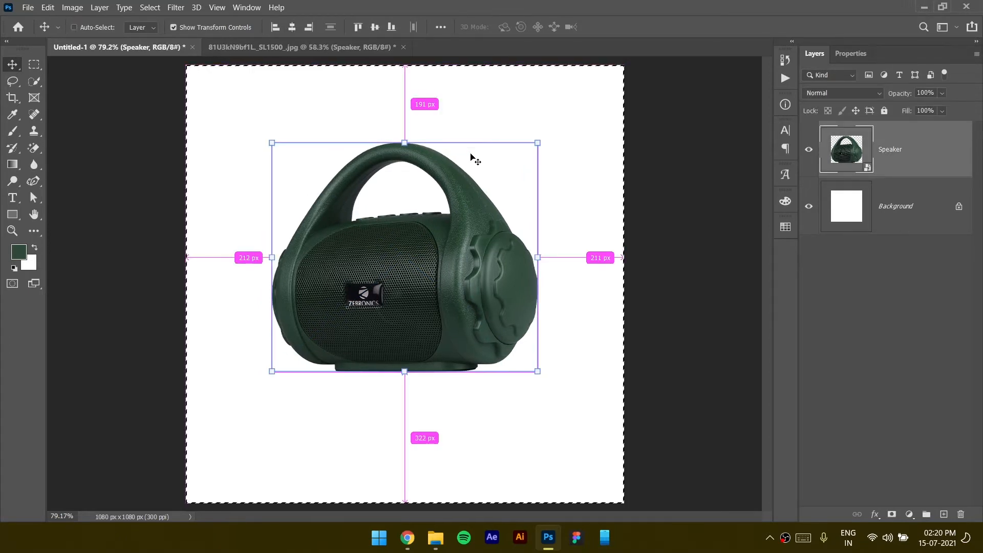
click(658, 350)
click(460, 311)
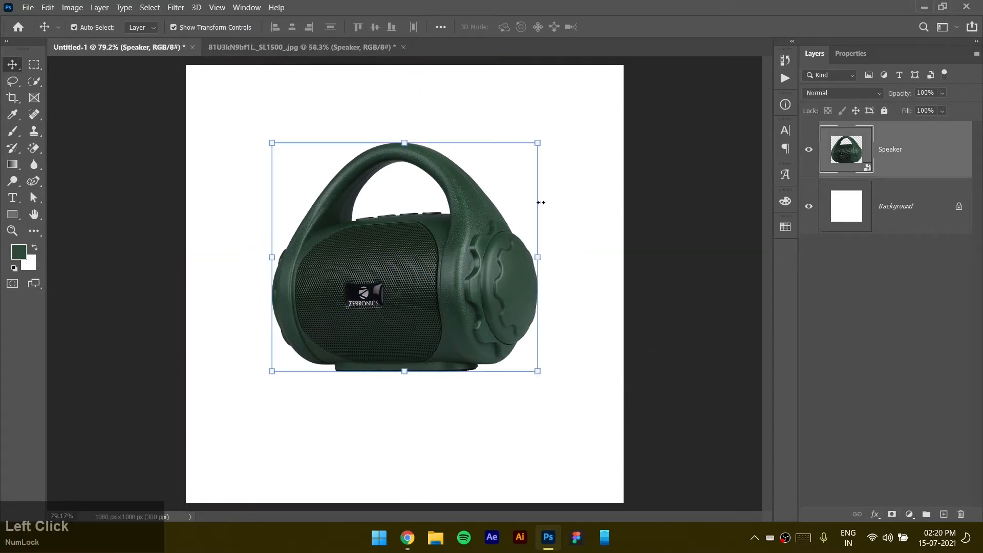
click(629, 266)
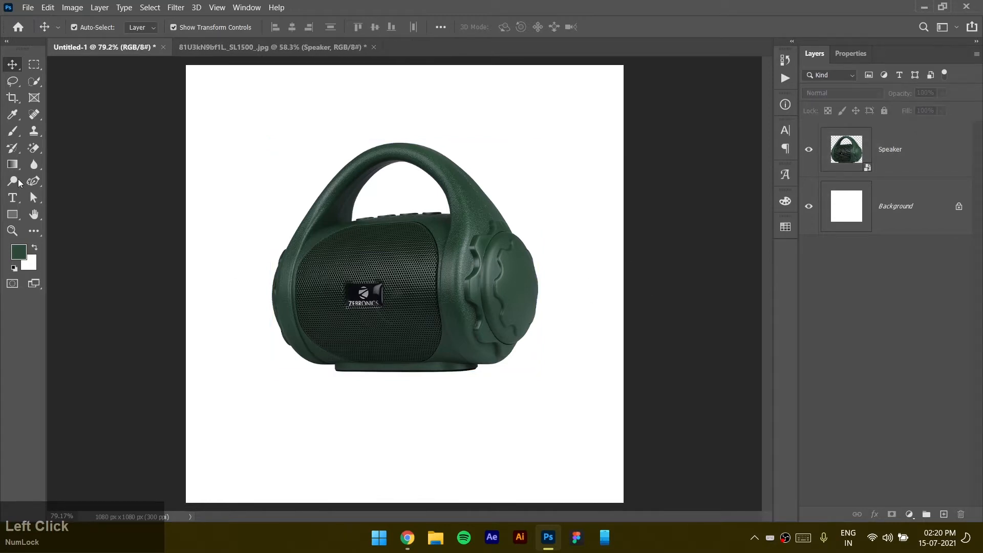
Add a new layer and paint one black dab over the speaker with a soft brush of about 793 px
click(11, 134)
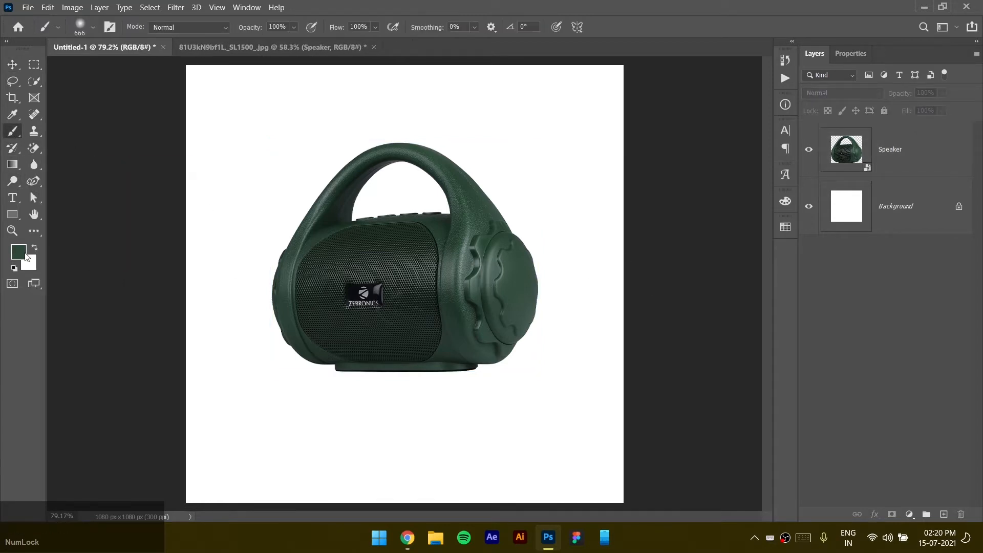
click(946, 516)
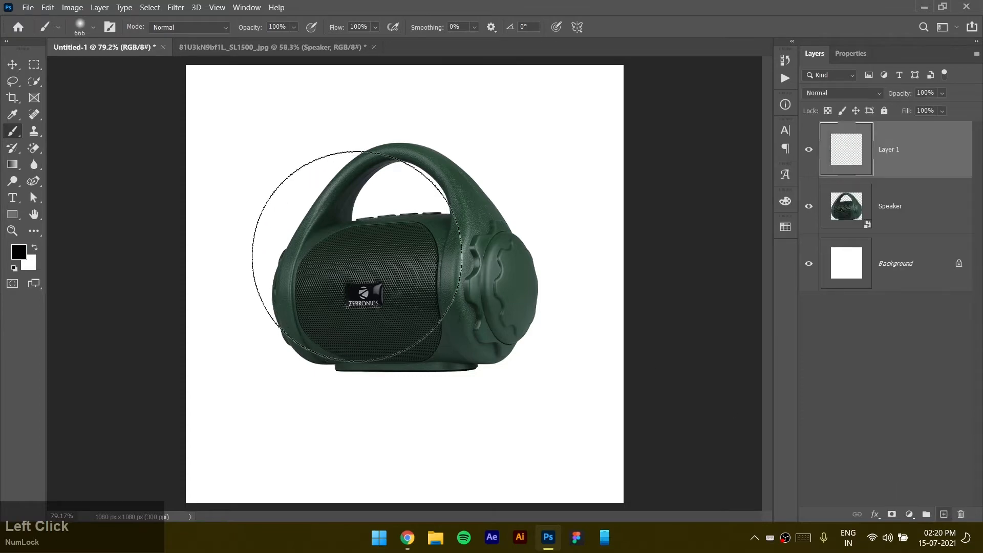
alt+right_click(372, 242)
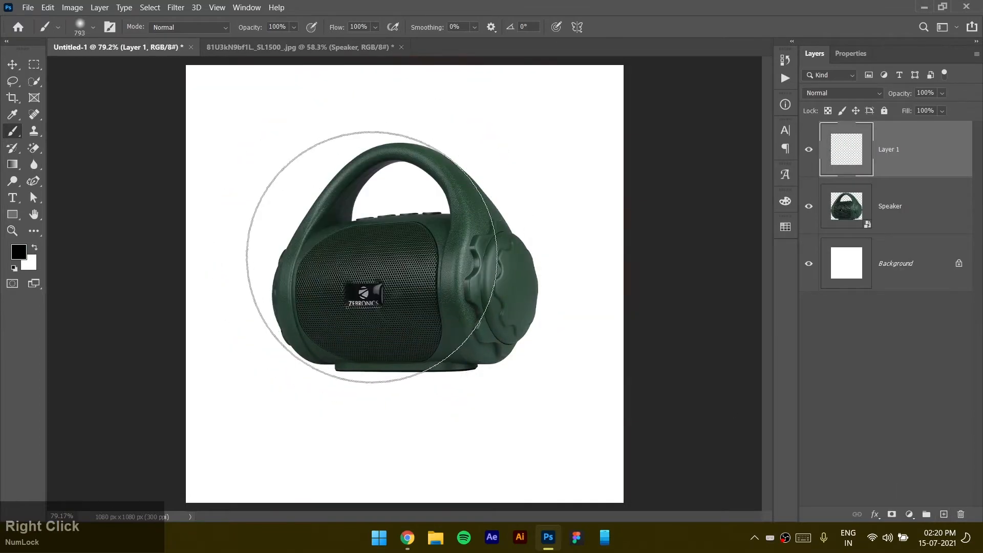
click(361, 259)
Squash the black dab to about 6.76% height beneath the speaker's base and move its layer below the Speaker layer
key(v)
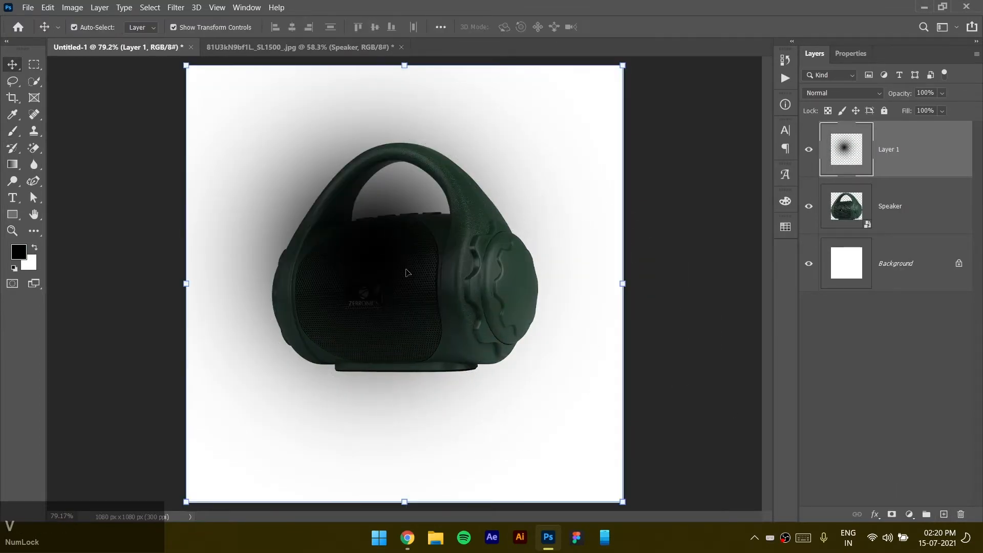
drag(405, 66, 481, 370)
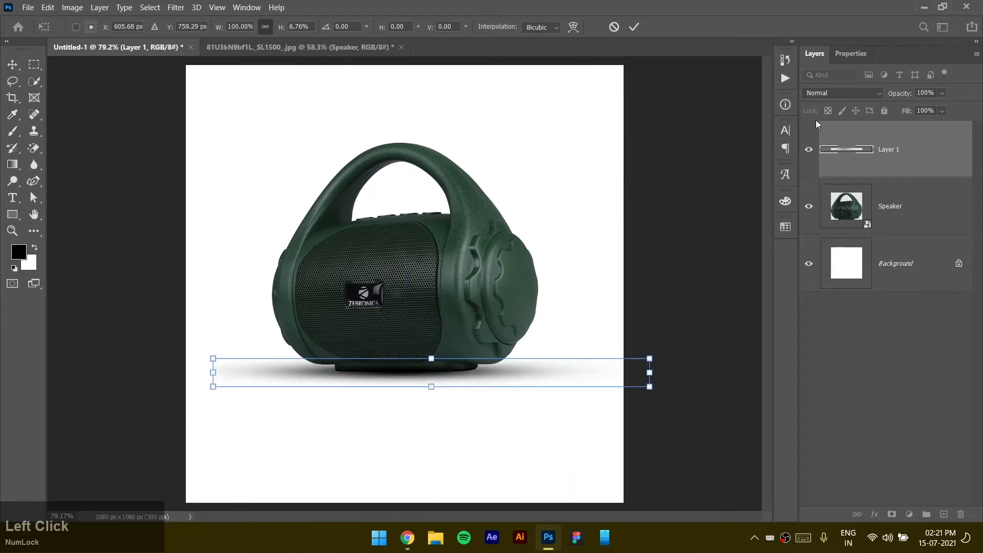
click(634, 27)
drag(894, 151, 893, 235)
click(529, 360)
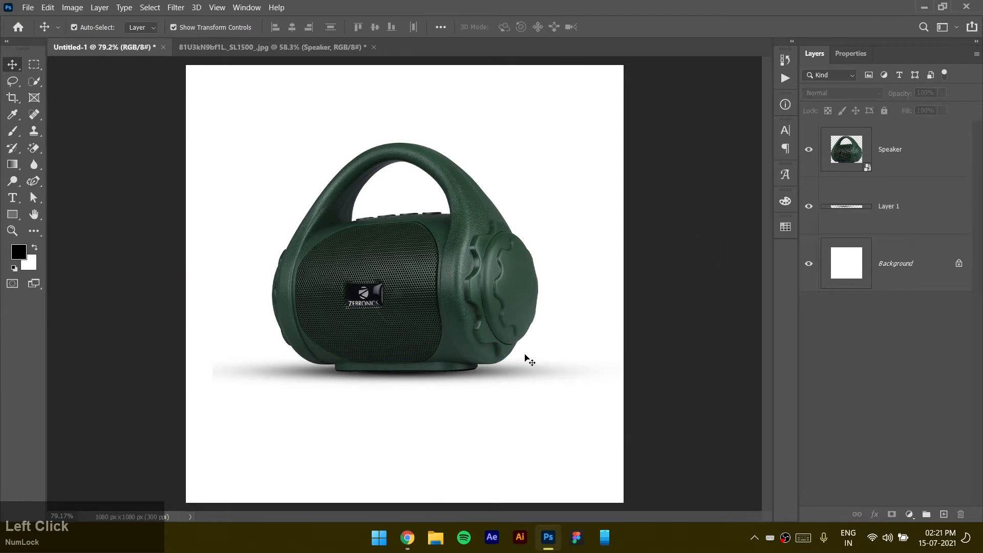
Reduce the shadow layer's opacity to about 68%
drag(503, 376, 504, 374)
drag(906, 96, 885, 103)
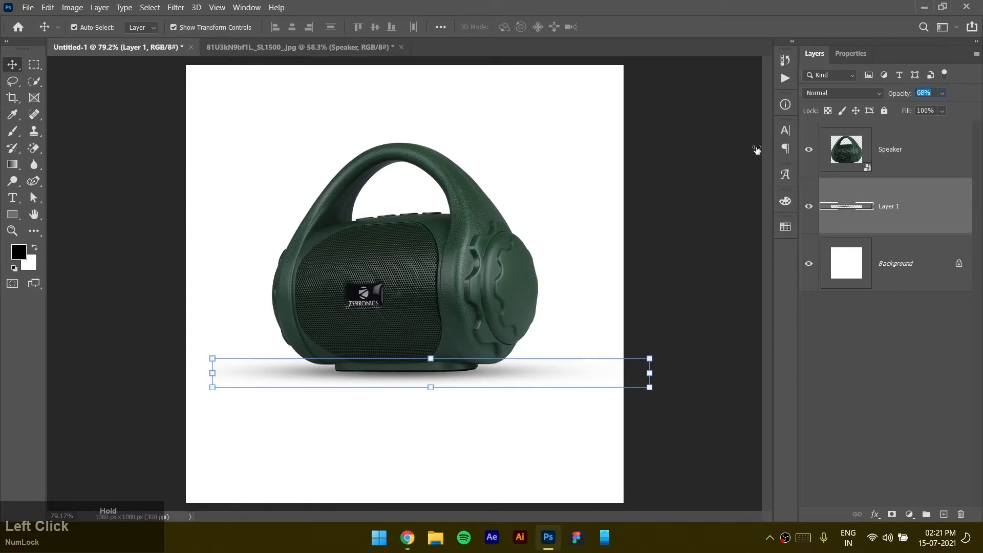
click(717, 185)
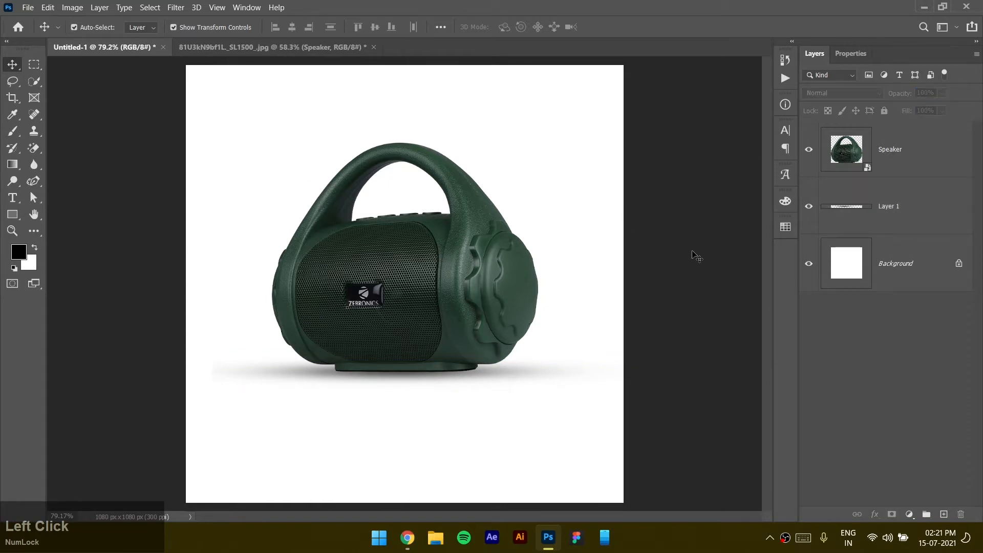
Add a text layer reading "Zebronics Zeb-County" near the canvas's upper left, copying the name from the Amazon product page
click(16, 198)
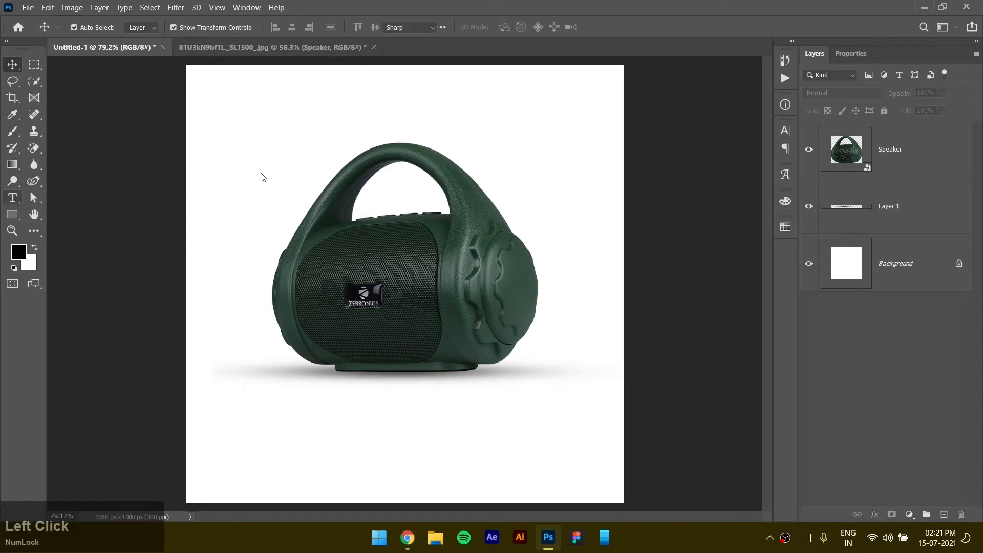
click(246, 172)
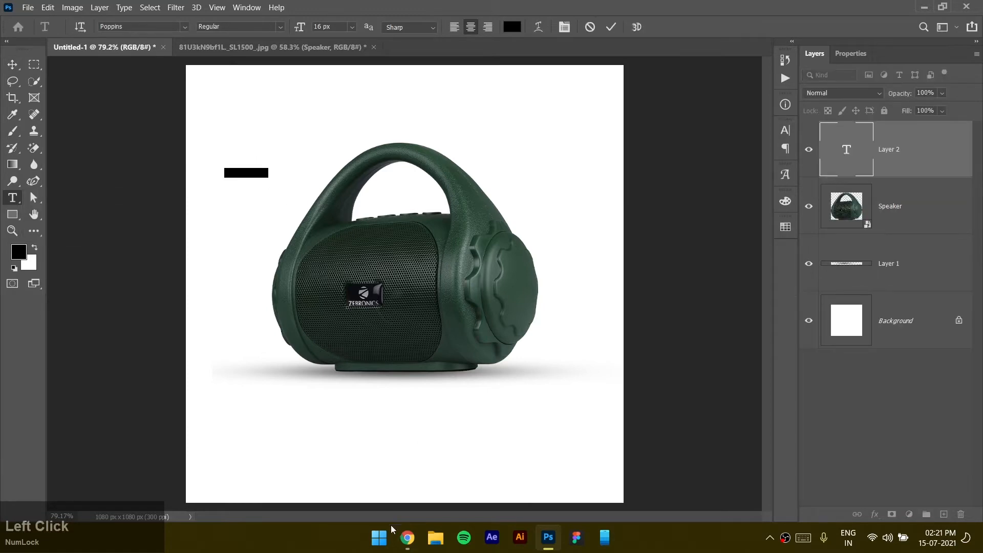
click(407, 537)
click(532, 9)
scroll(466, 197, up, 7)
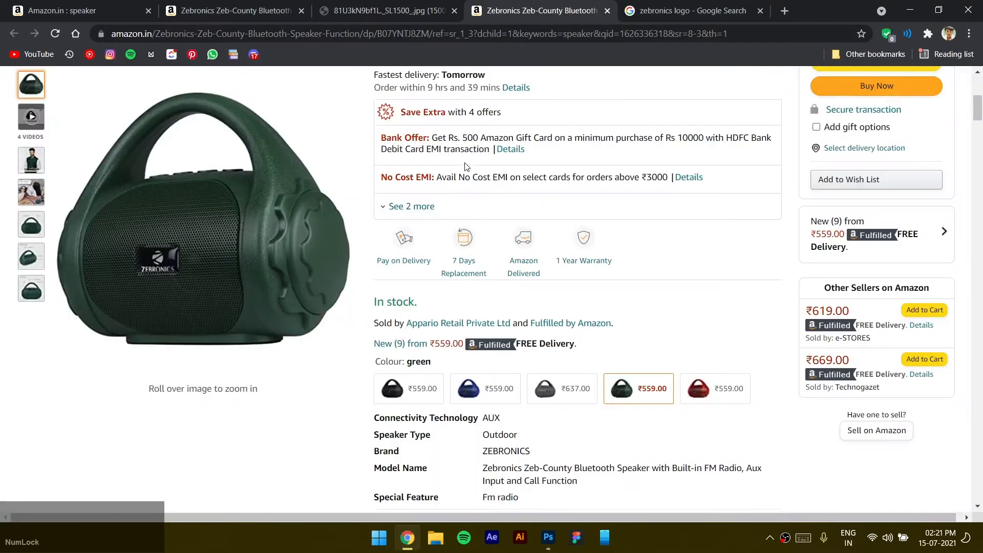
drag(377, 233, 526, 236)
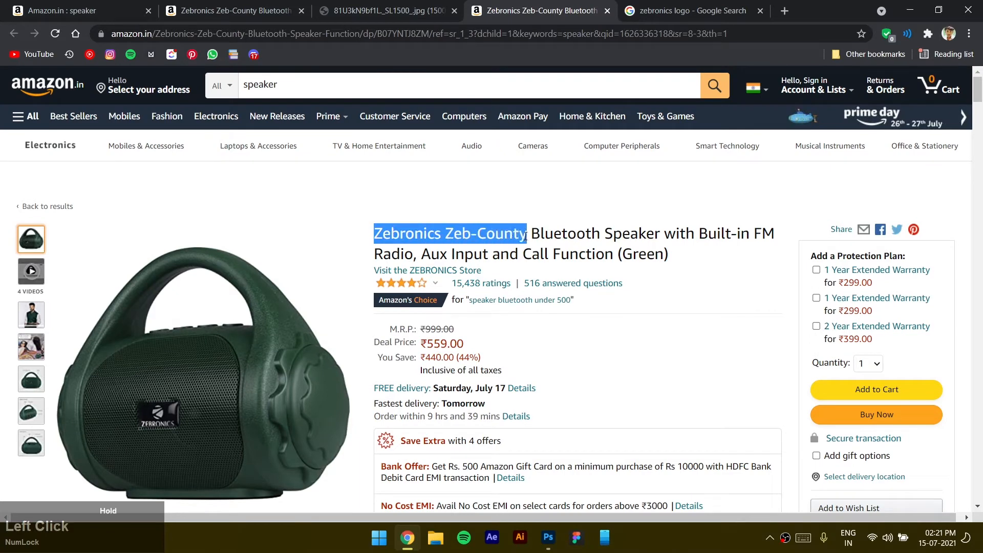
key(alt+Tab)
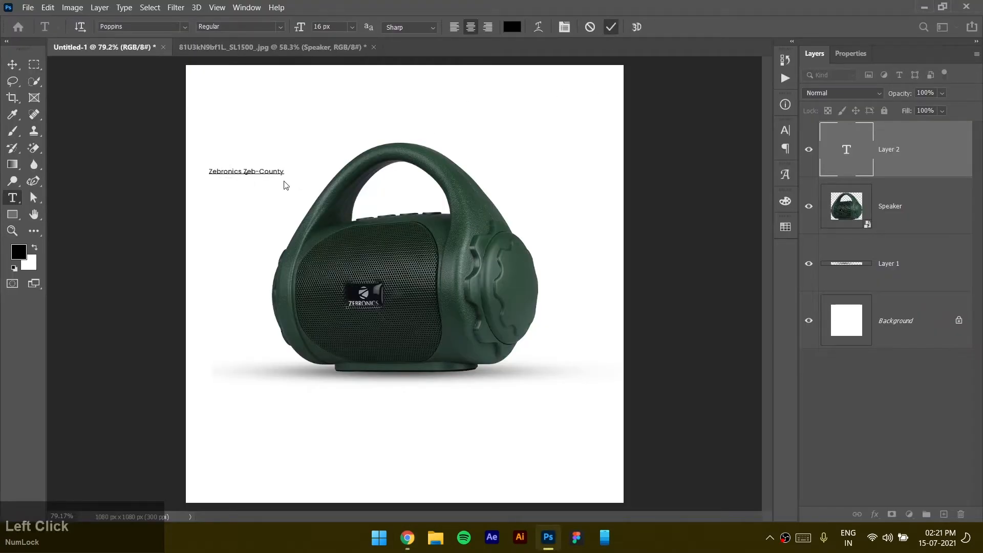
Enlarge the product name text to about 423% and place it across the speaker's handle
click(15, 66)
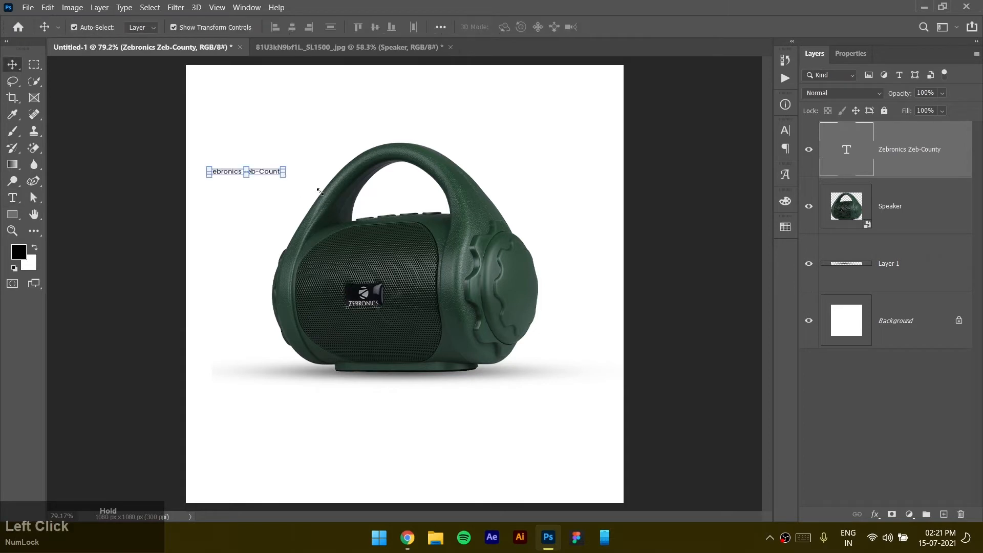
drag(320, 192, 558, 204)
drag(512, 181, 532, 189)
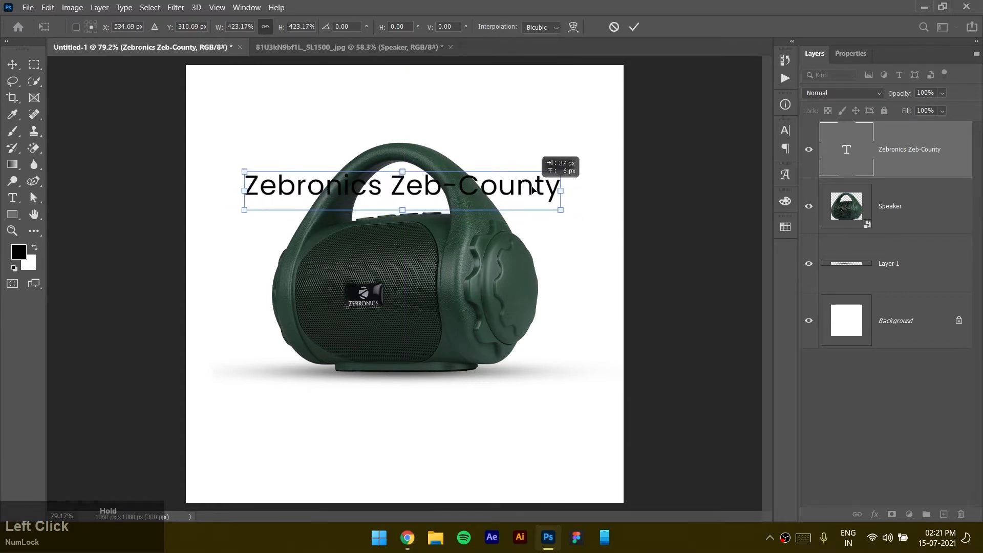
Set the product name text to all caps with the Poppins SemiBold style
click(867, 52)
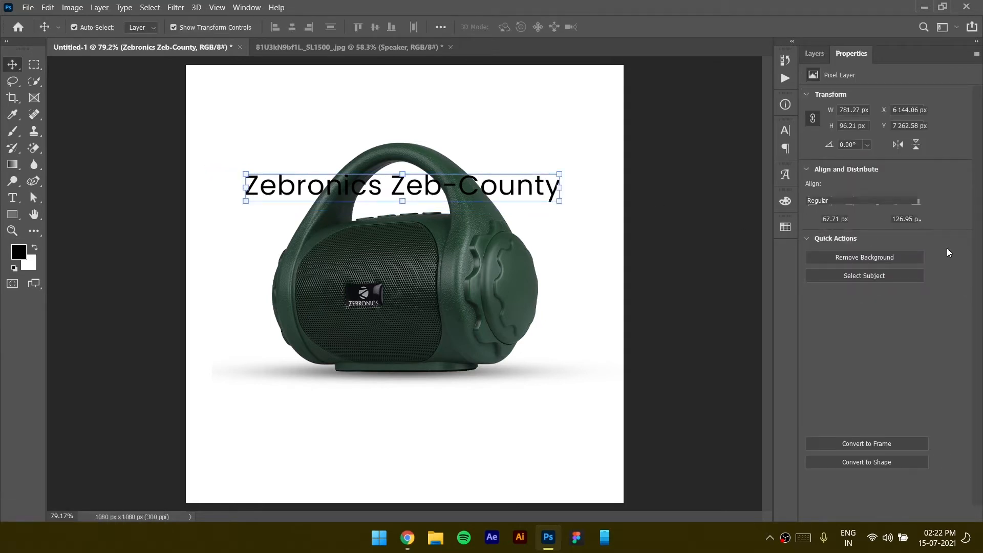
click(812, 366)
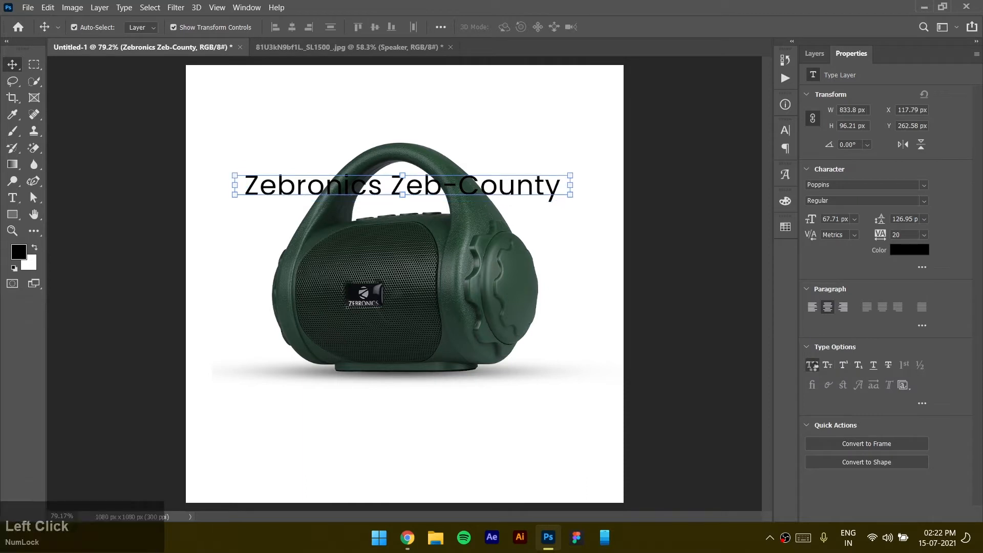
click(865, 201)
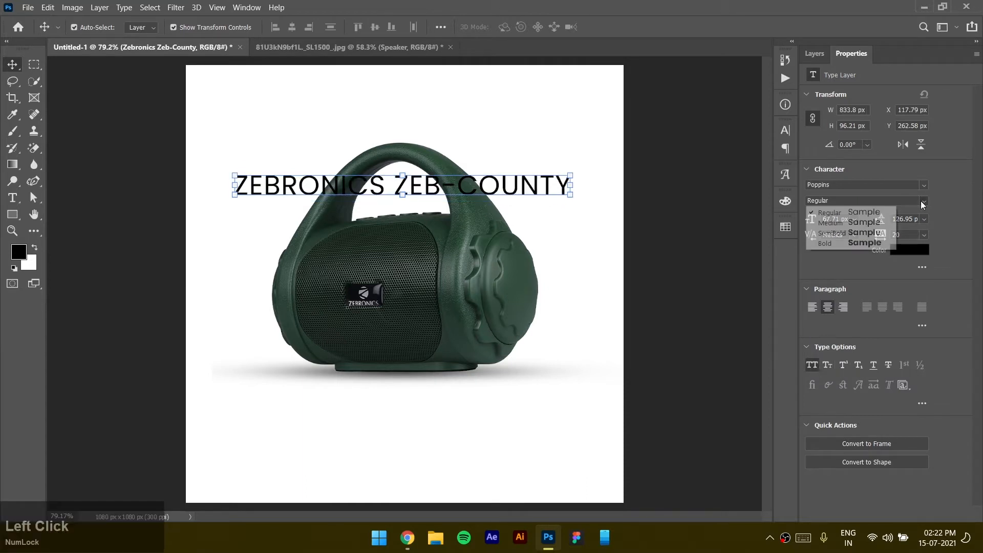
click(867, 233)
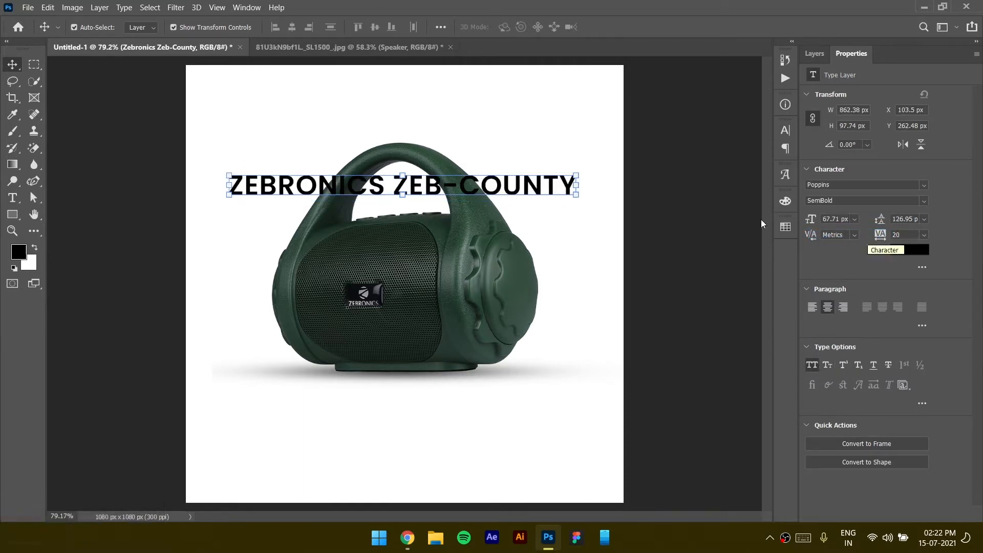
Move the product name text slightly down and centre it horizontally on the canvas
drag(506, 186, 497, 190)
key(ctrl+a)
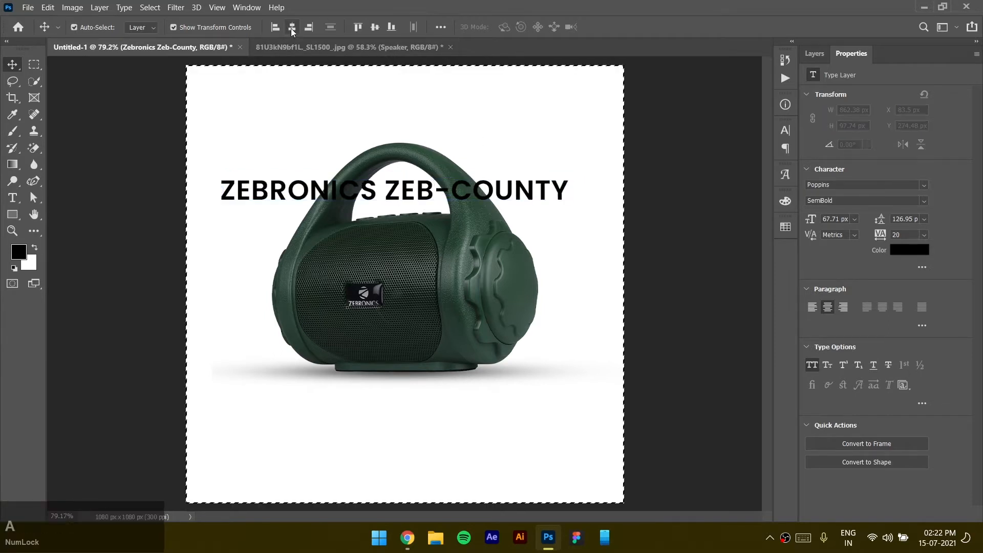
key(ctrl+d)
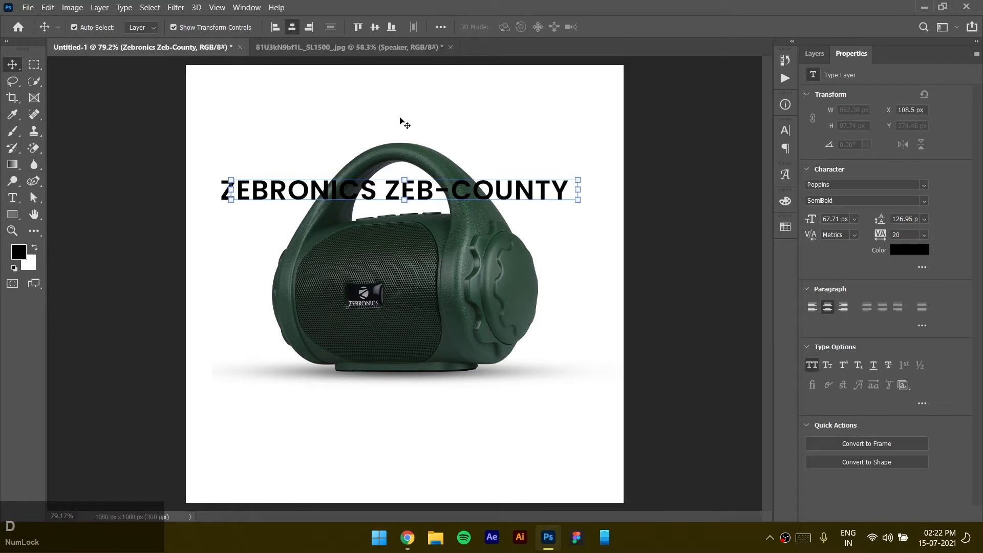
click(400, 119)
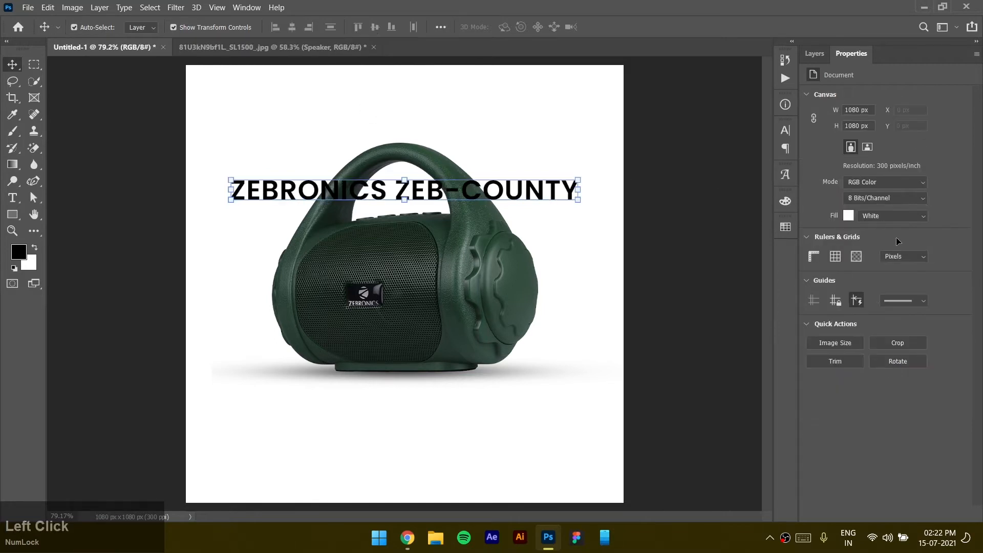
Recolour the product name text with a green sampled from the speaker, adjusted to #3b664b
click(904, 247)
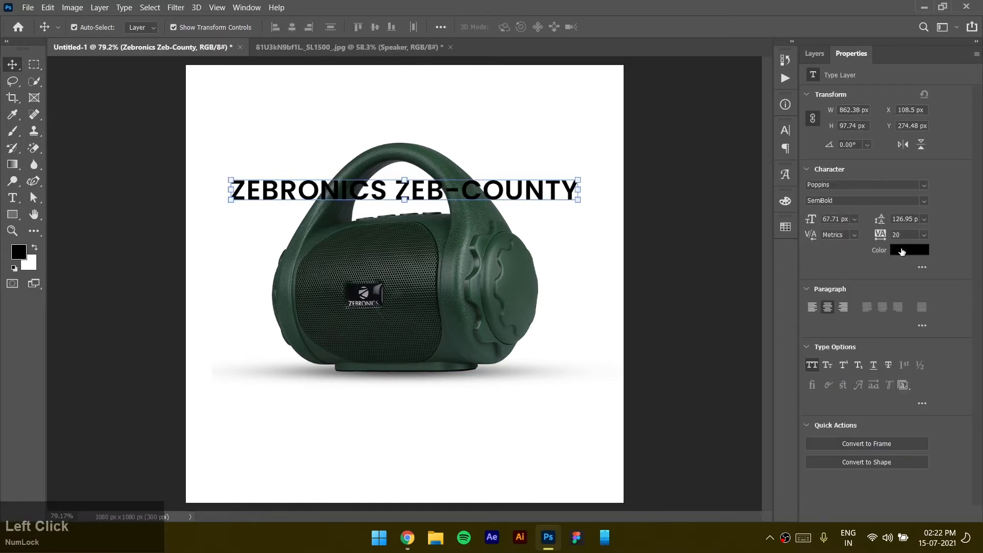
click(475, 214)
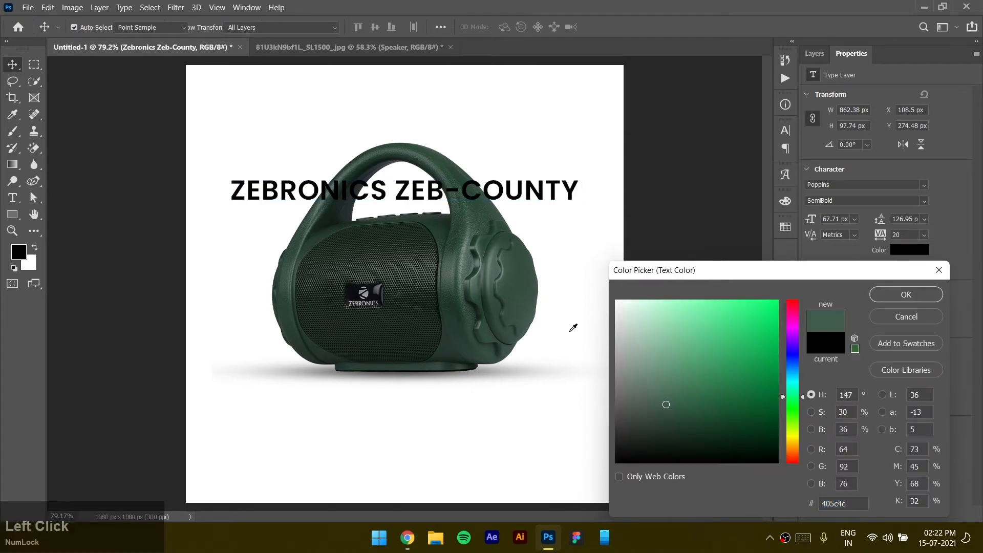
click(685, 394)
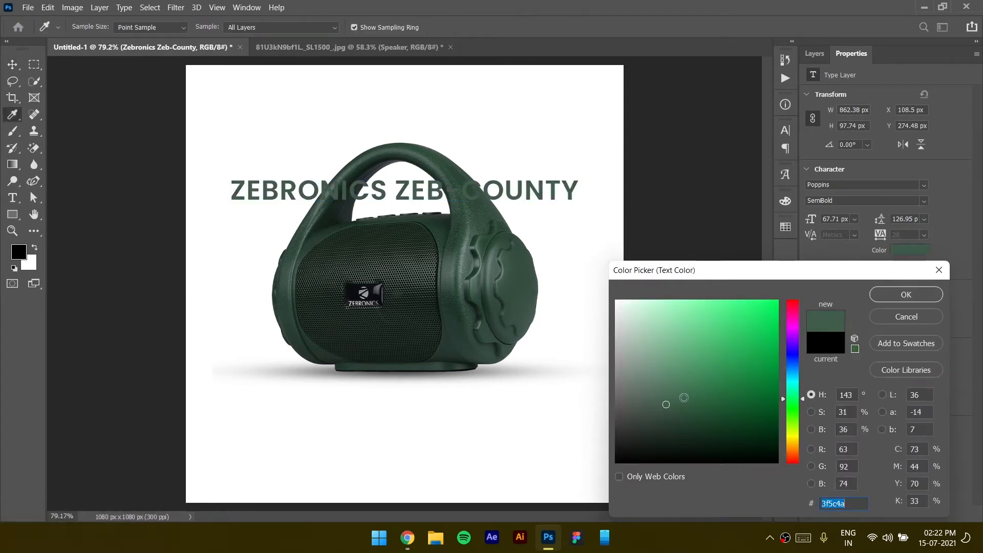
click(684, 398)
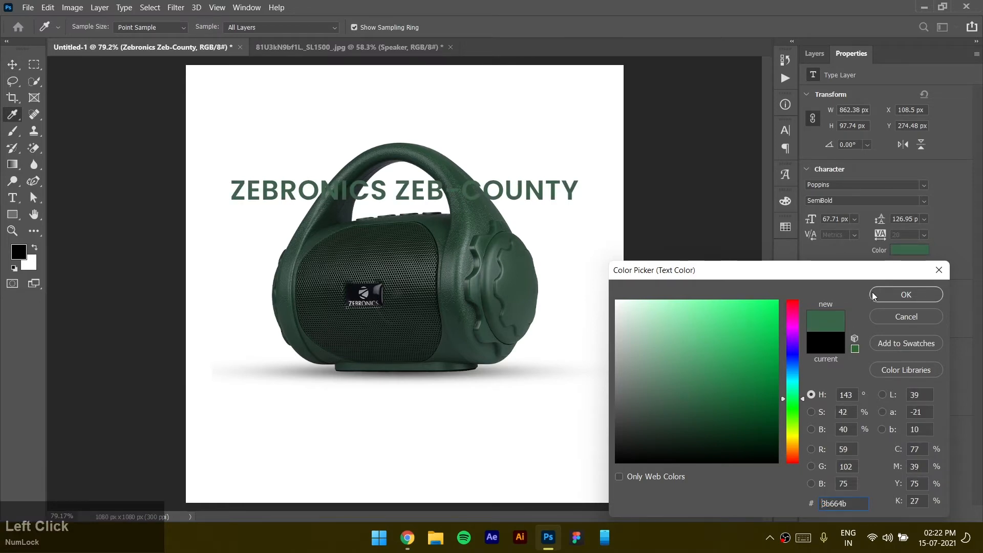
click(874, 295)
Set the product name text's font style to Poppins Bold
click(923, 200)
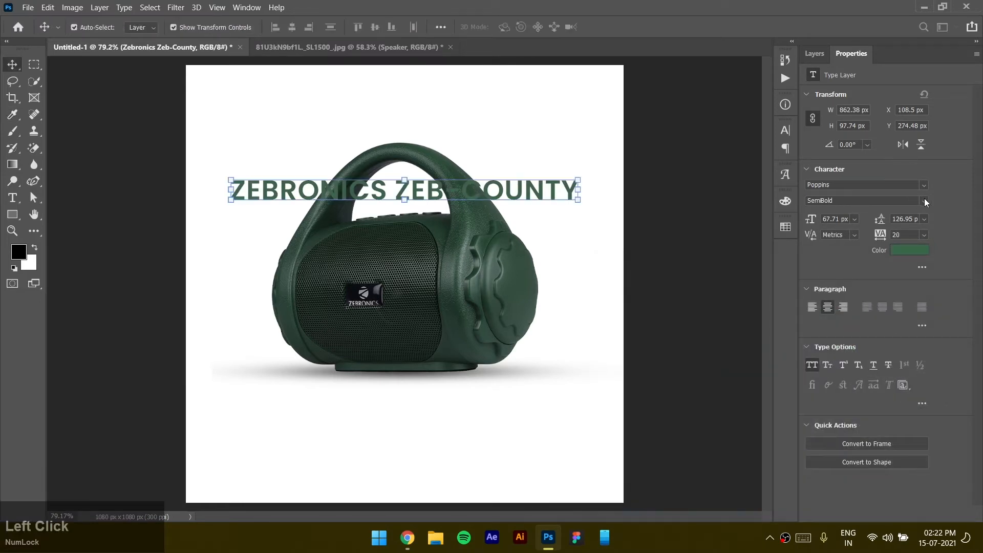
click(879, 241)
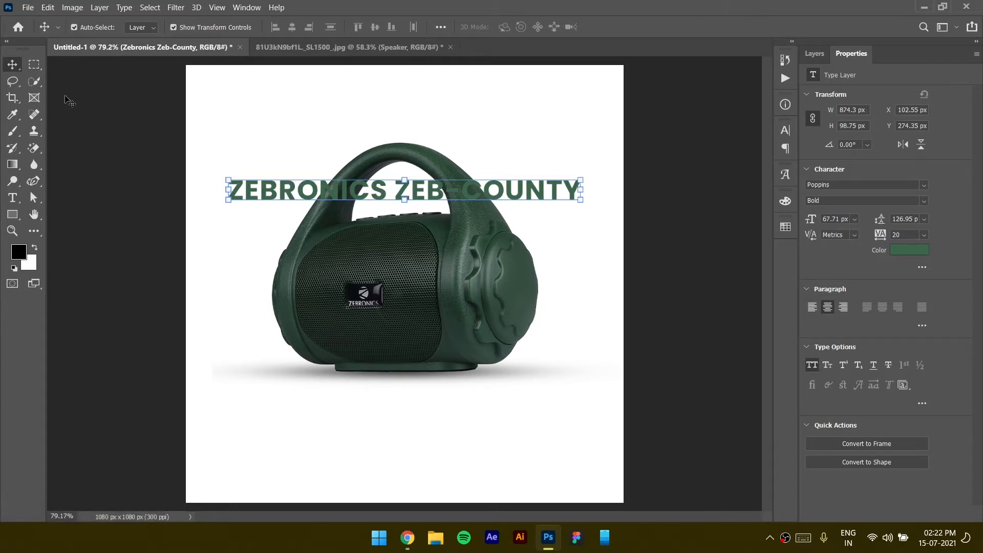
click(202, 128)
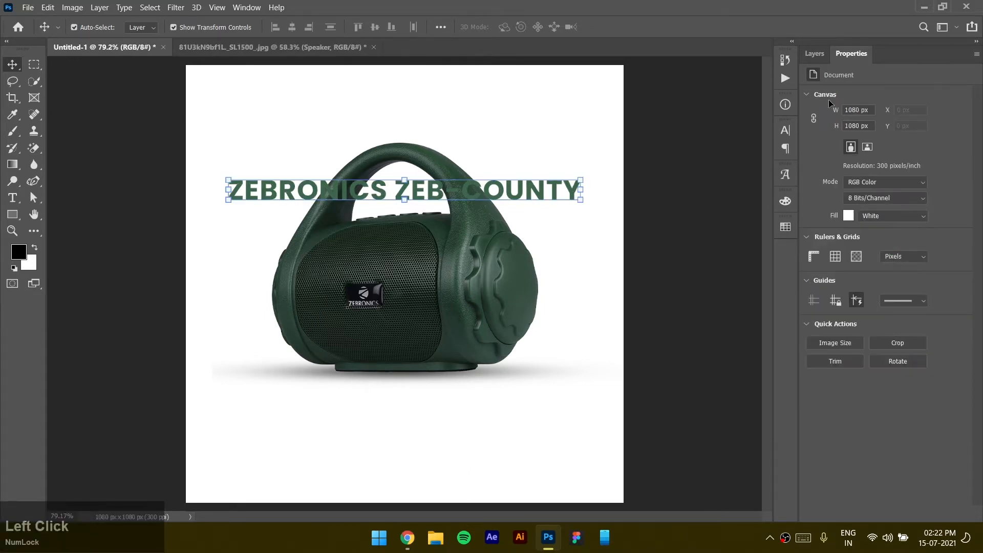
Add a layer mask to the Zebronics Zeb-County text layer in the poster document
click(812, 55)
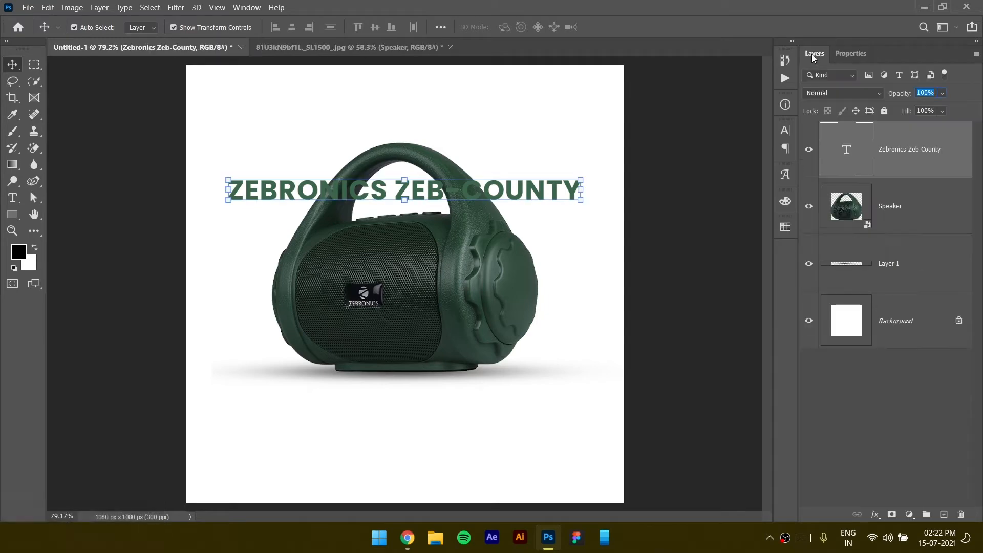
alt+scroll(460, 192, up, 1)
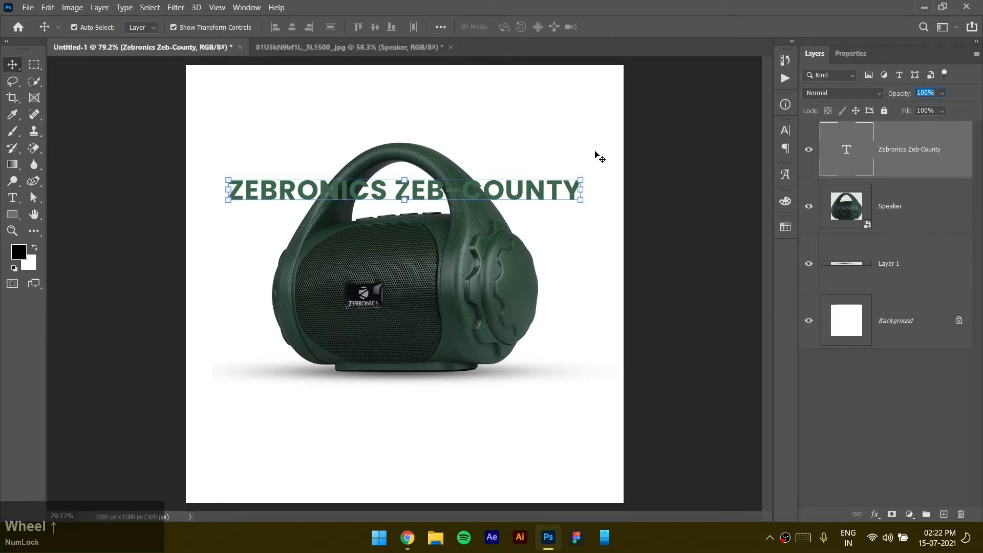
click(722, 281)
key(ctrl+Tab)
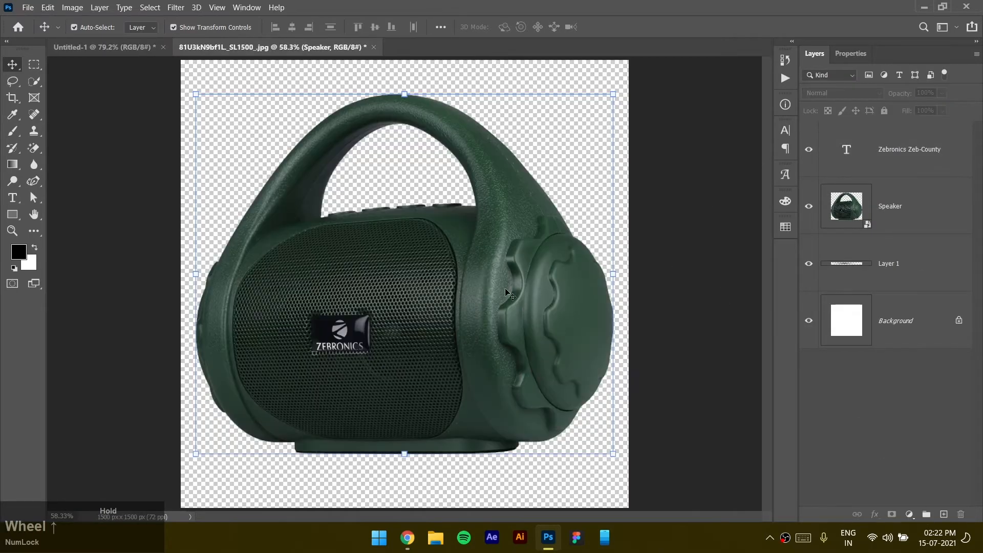
click(133, 48)
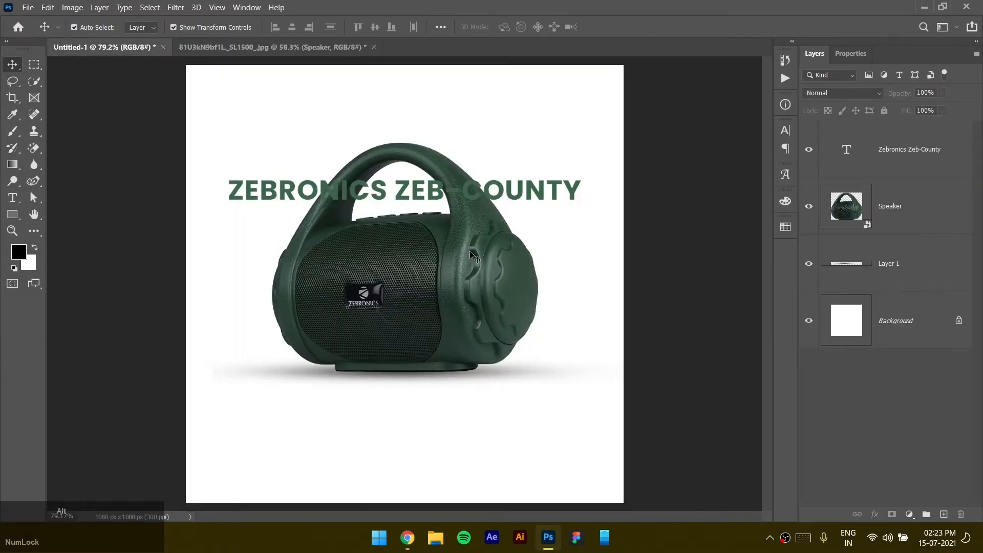
alt+scroll(472, 229, up, 1)
drag(472, 229, 466, 252)
scroll(483, 255, up, 1)
alt+scroll(378, 255, up, 1)
drag(391, 220, 397, 230)
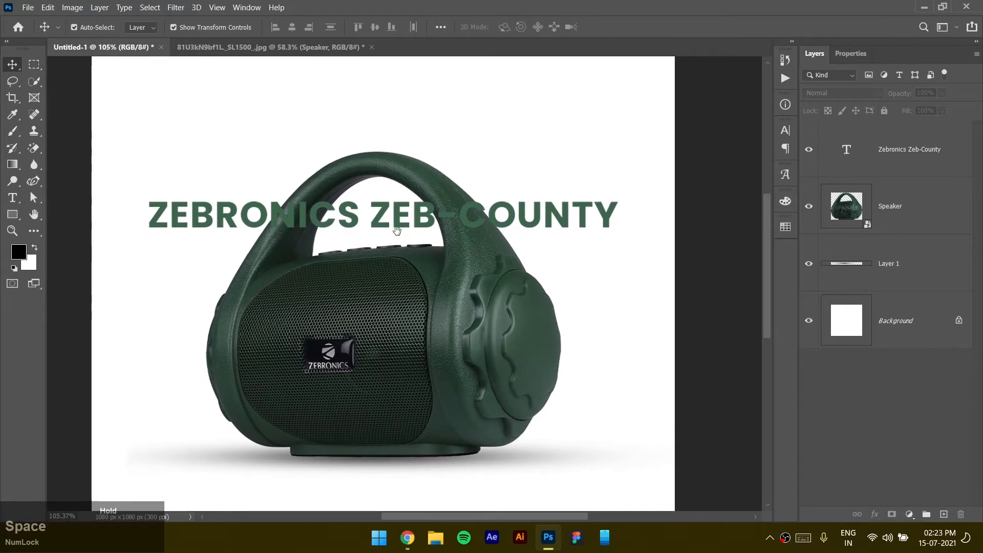
click(894, 149)
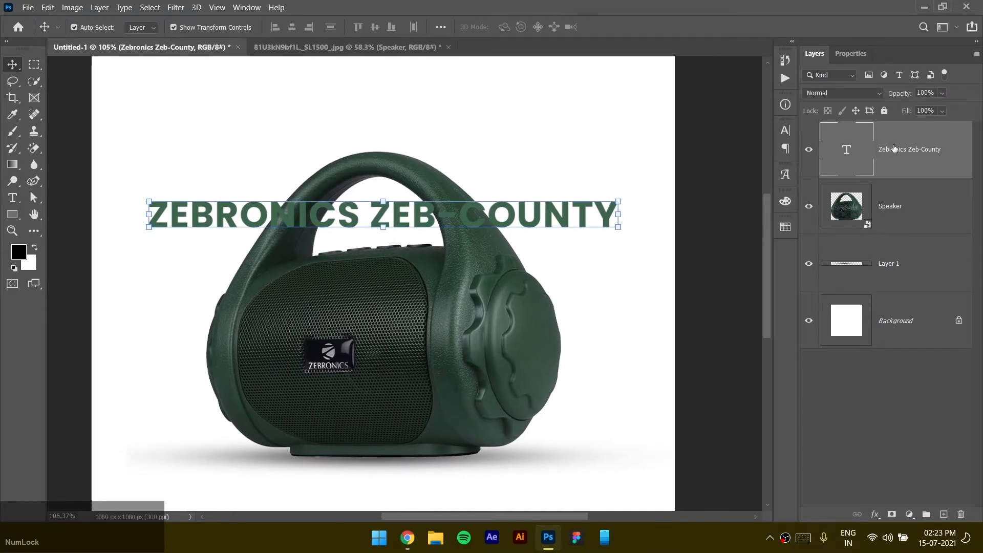
click(893, 514)
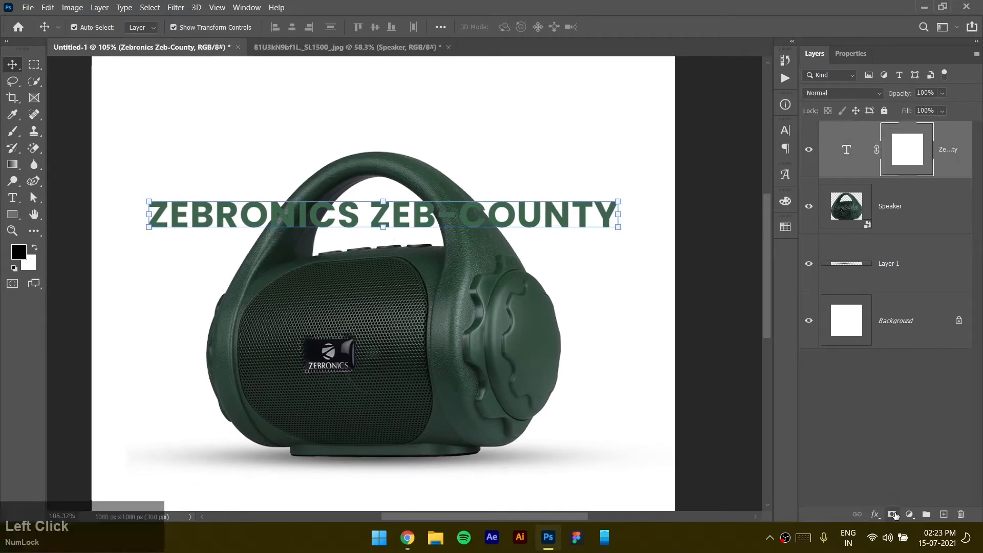
ctrl+click(853, 212)
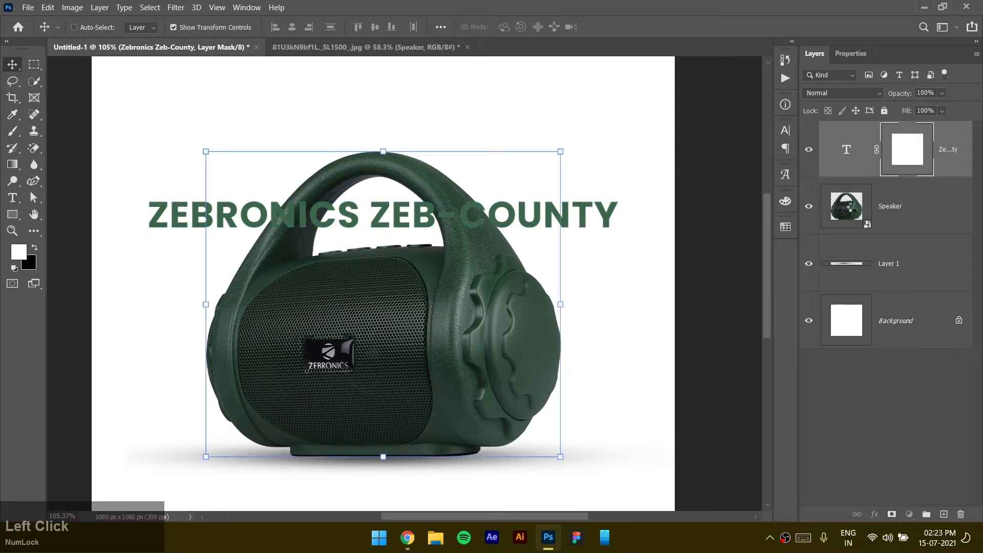
click(34, 82)
key(alt)
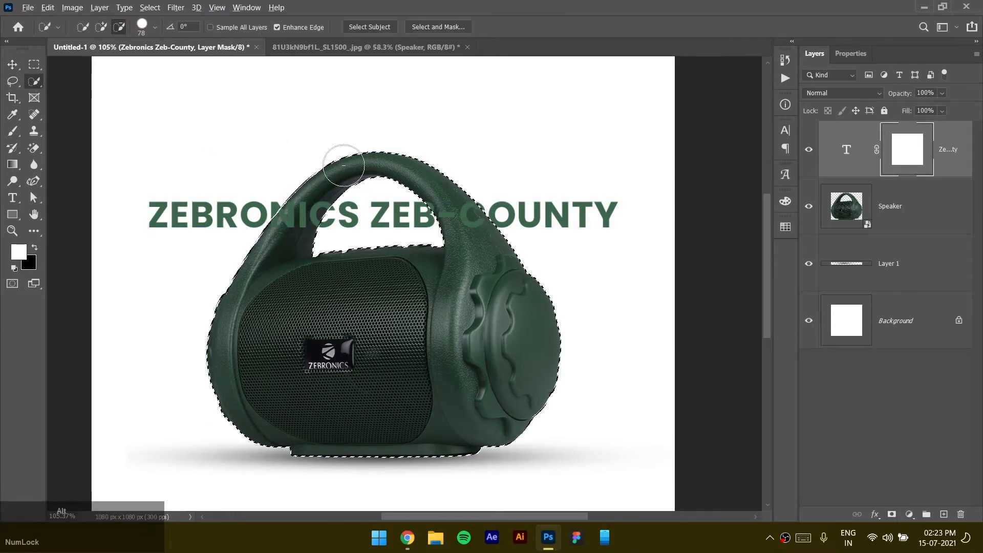
mouse_move(344, 165)
mouse_down()
mouse_move(452, 210)
mouse_move(494, 264)
mouse_move(533, 363)
mouse_up()
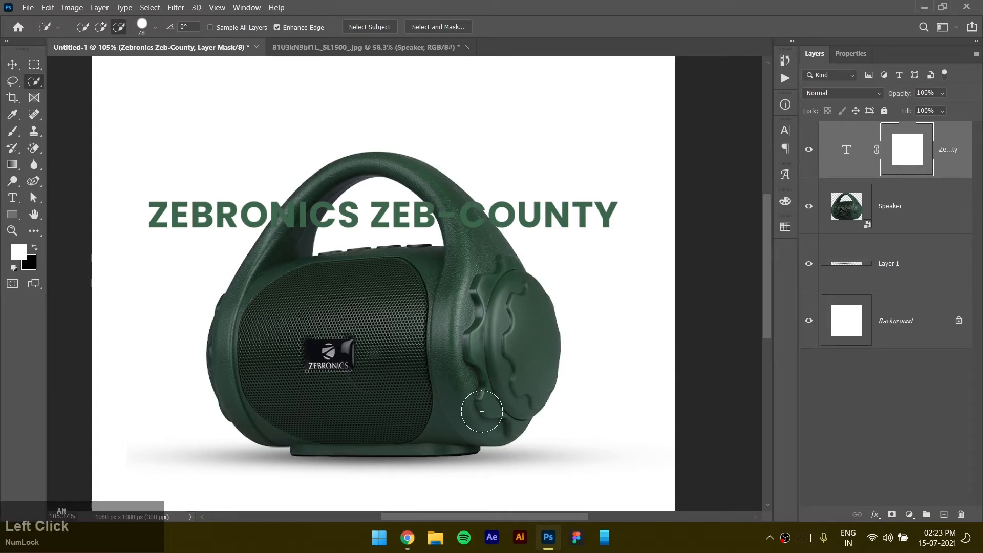
click(318, 219)
key(ctrl+d)
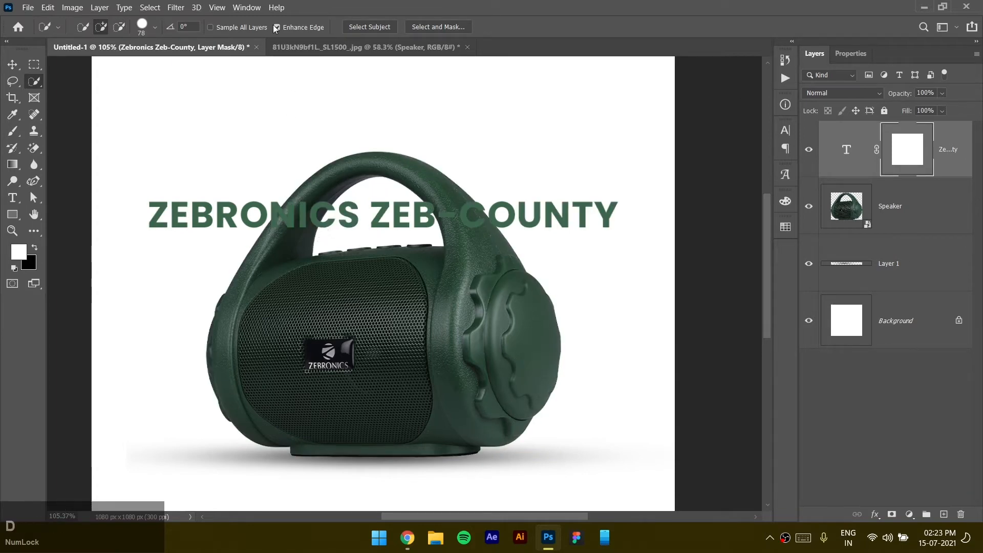
Quick-select the left arm of the handle on the Speaker layer and fill that area black on the text layer's mask
click(875, 205)
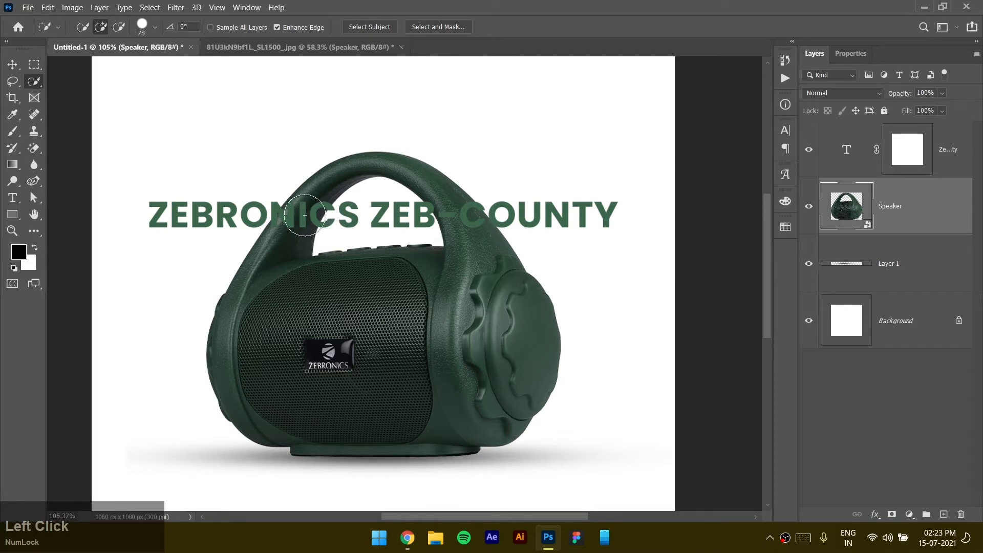
mouse_move(304, 215)
mouse_down()
mouse_move(359, 164)
mouse_move(292, 215)
mouse_move(268, 259)
mouse_move(277, 302)
mouse_up()
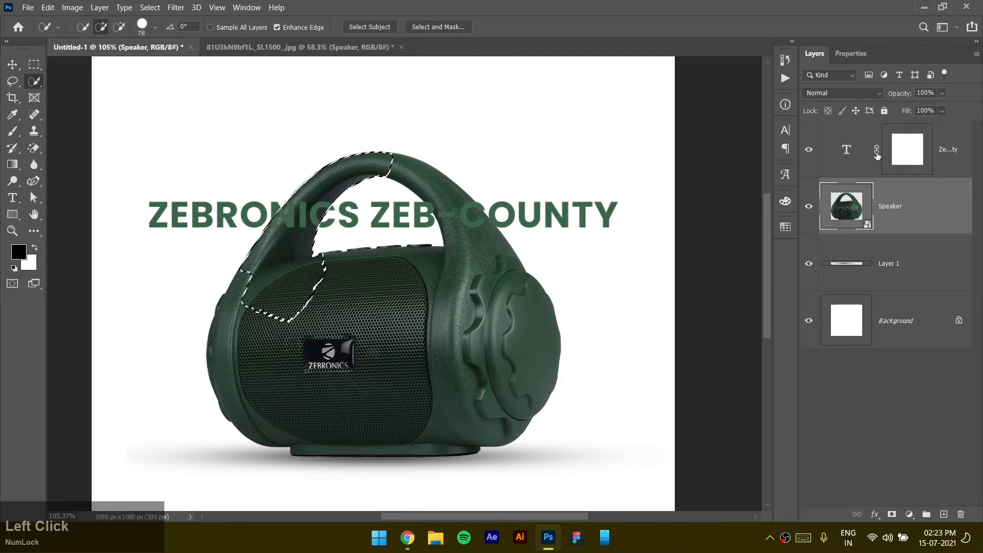
click(903, 158)
key(ctrl+BackSpace)
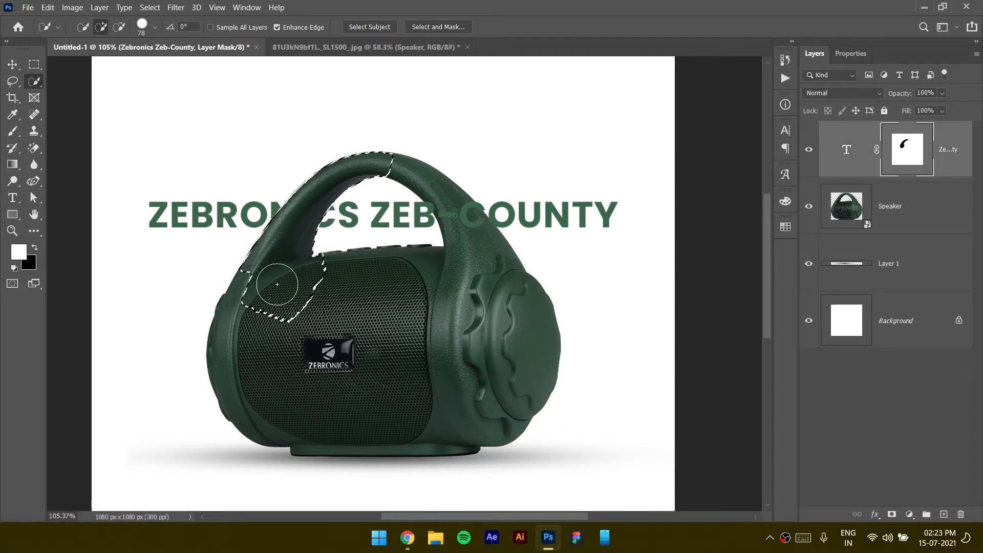
key(ctrl+d)
key(v)
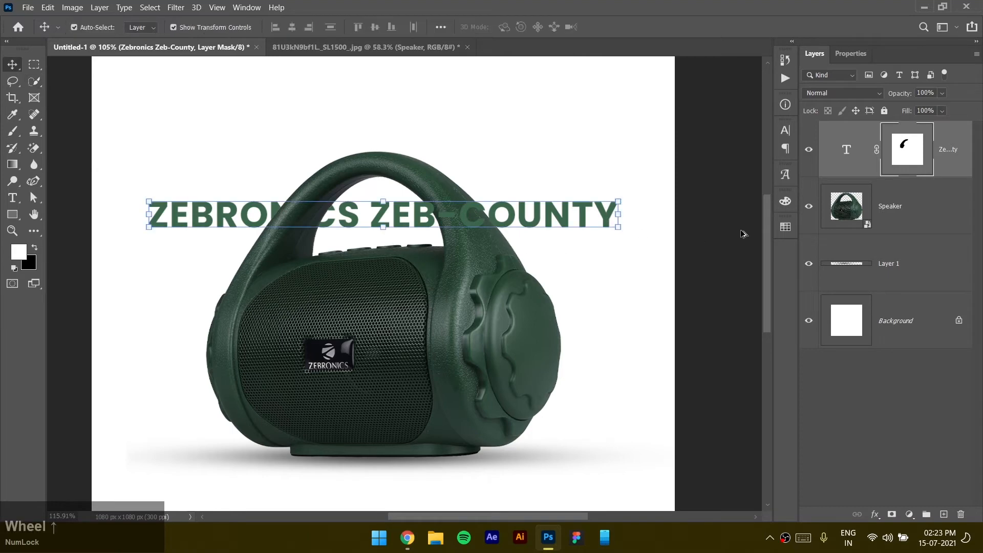
scroll(479, 228, up, 1)
click(481, 229)
key(w)
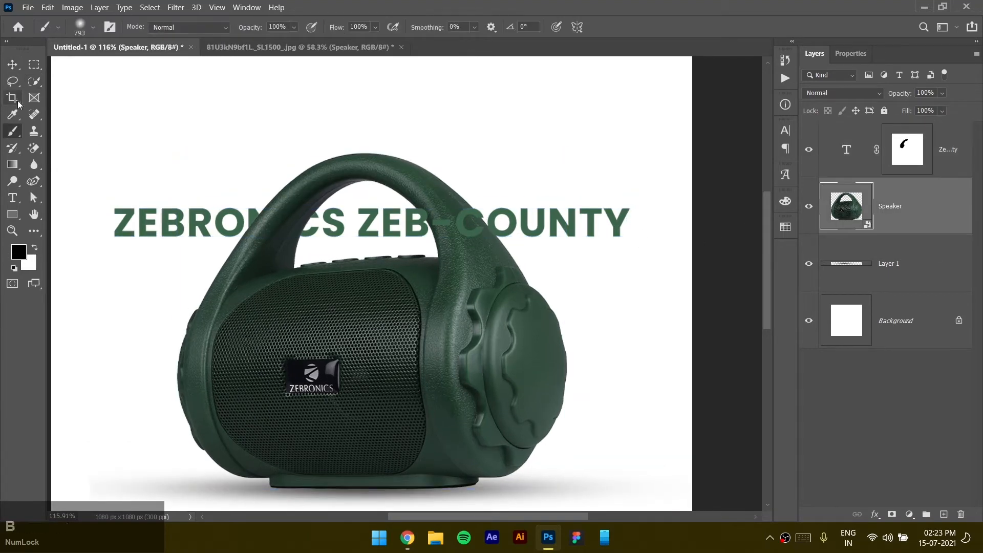
click(461, 237)
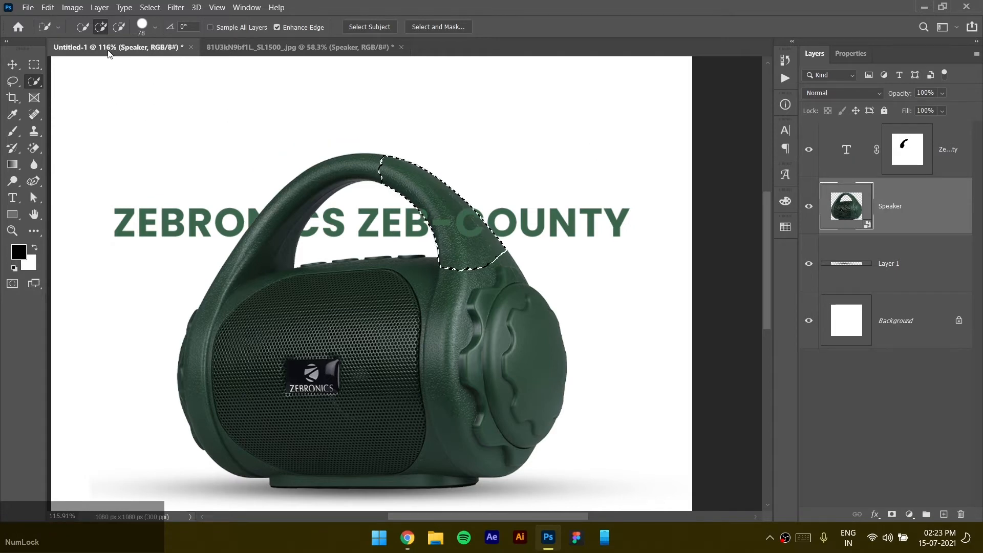
key(ctrl+d)
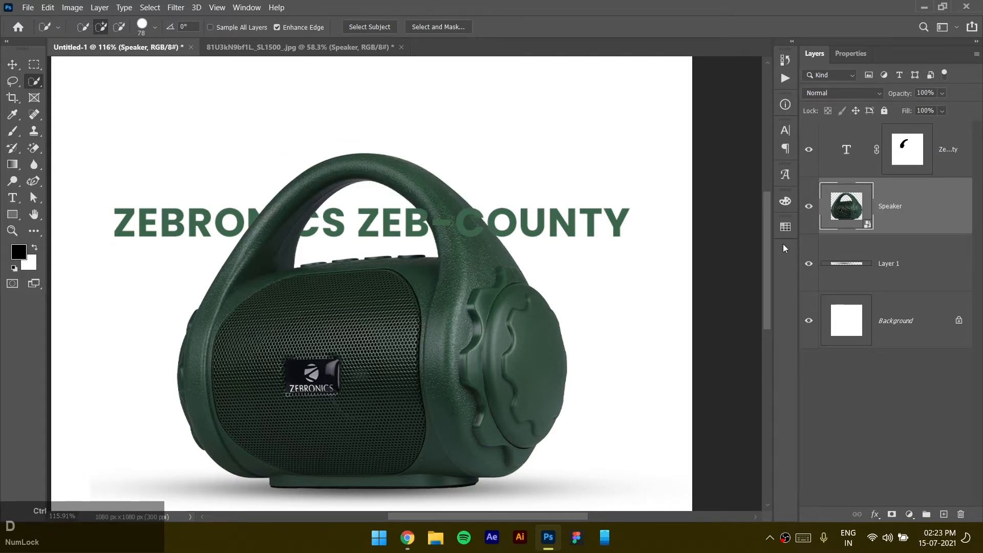
Load the product name's letter shapes as a selection and subtract the letters lying outside the handle's right arm
ctrl+click(846, 149)
key(alt)
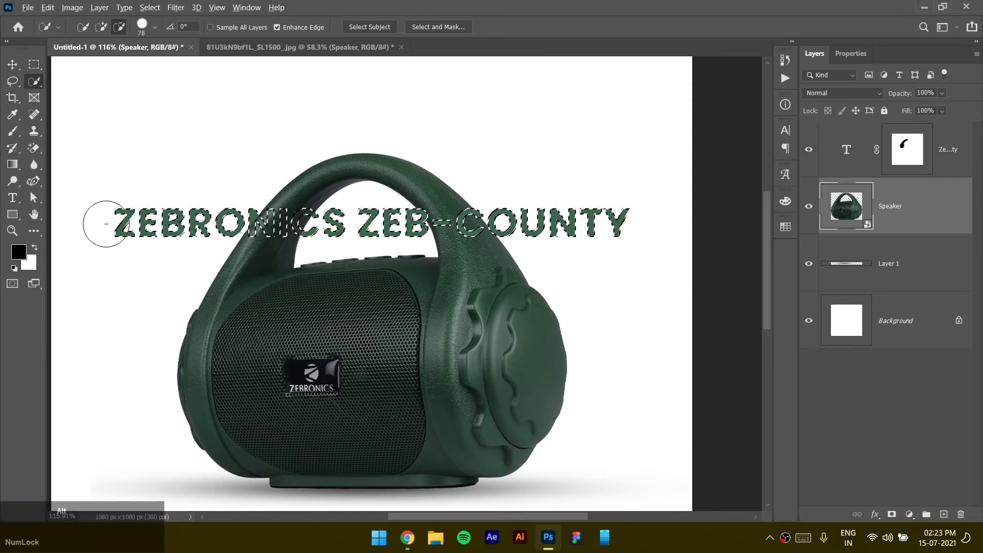
drag(99, 222, 660, 224)
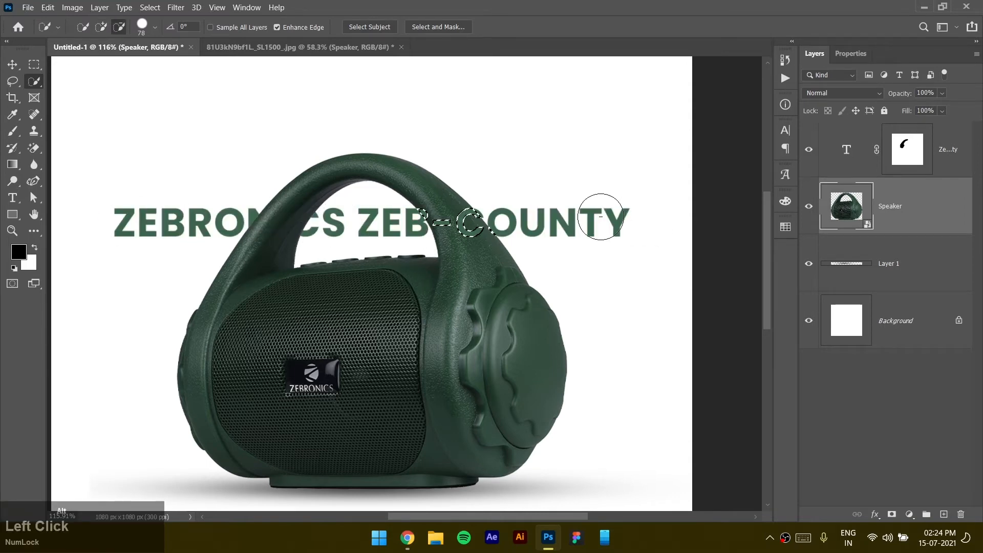
scroll(484, 238, up, 4)
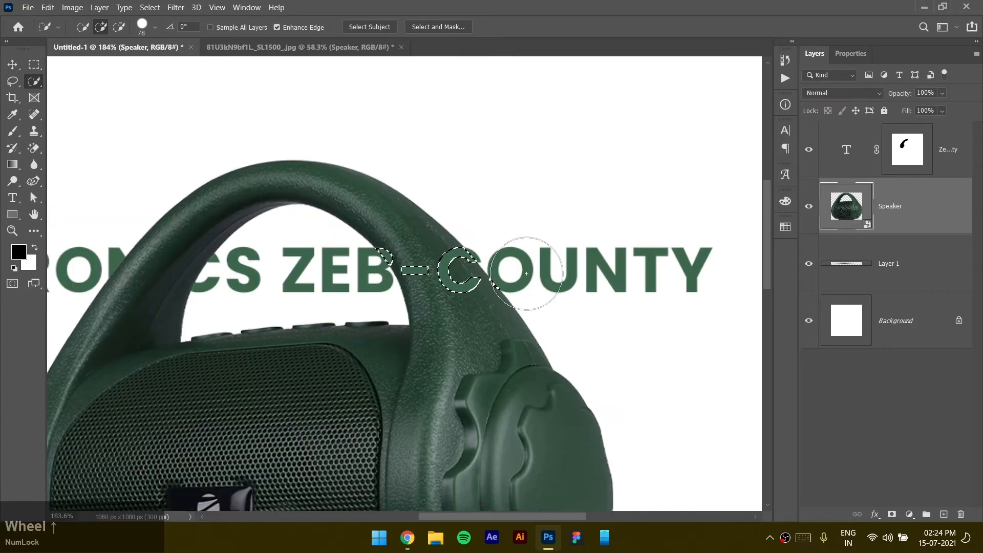
click(577, 264)
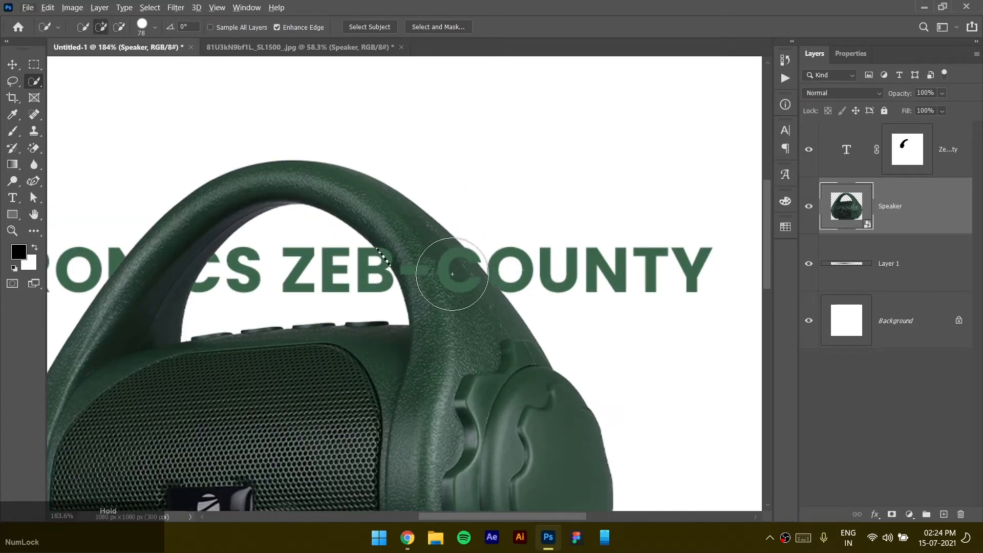
Make the text layer active and add the hyphen and the letter C over the handle's right arm to the selection
click(841, 152)
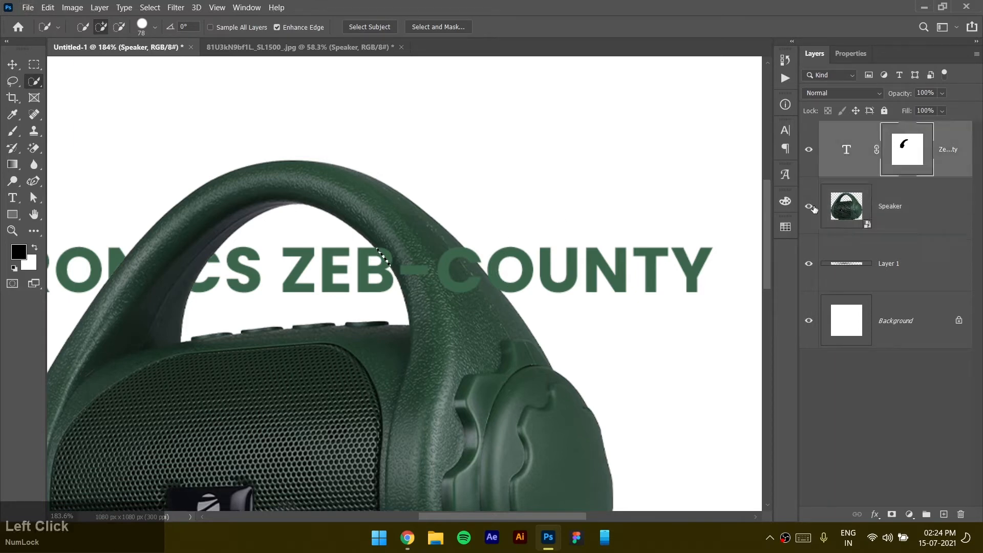
click(453, 272)
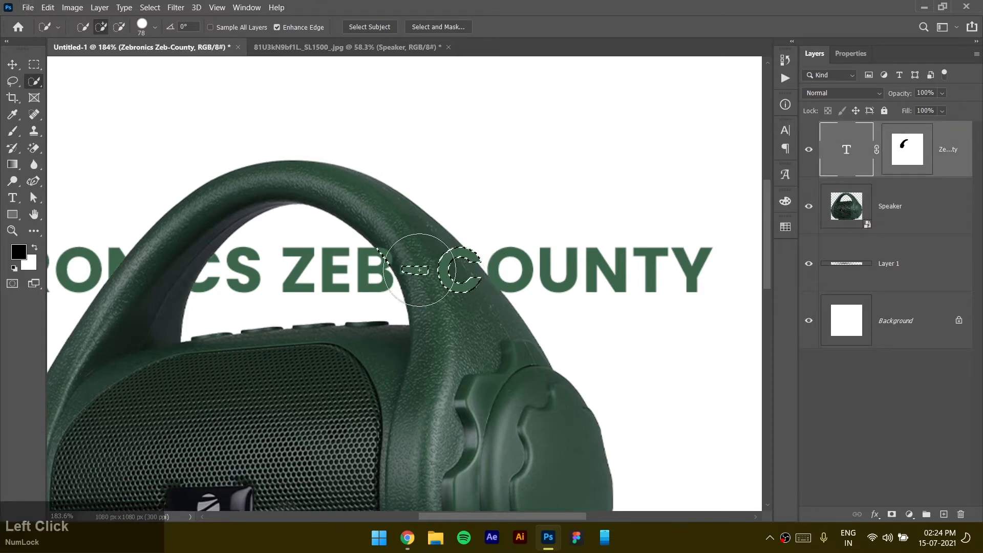
click(413, 237)
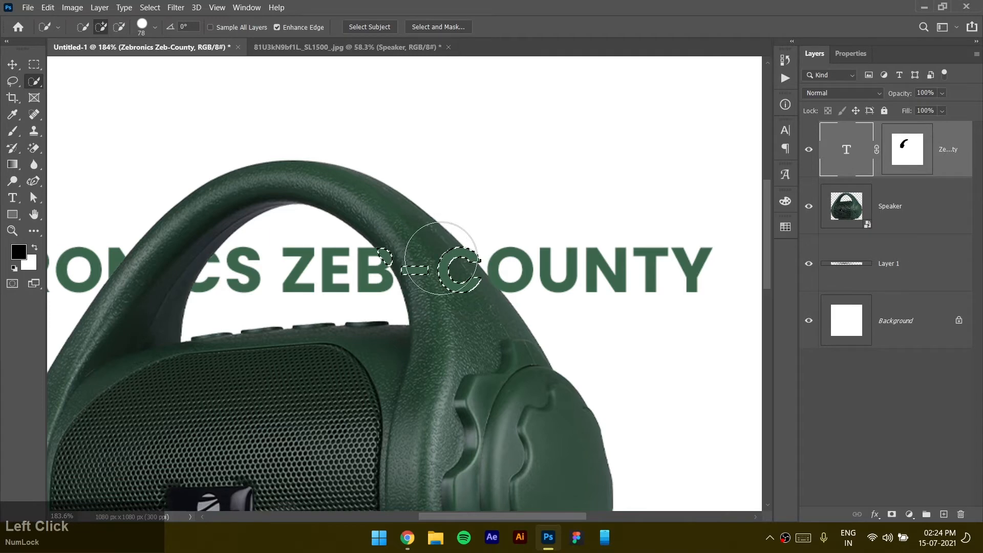
Fill the selected letter shapes with black on a new layer and place that layer beneath the product name text layer
click(943, 514)
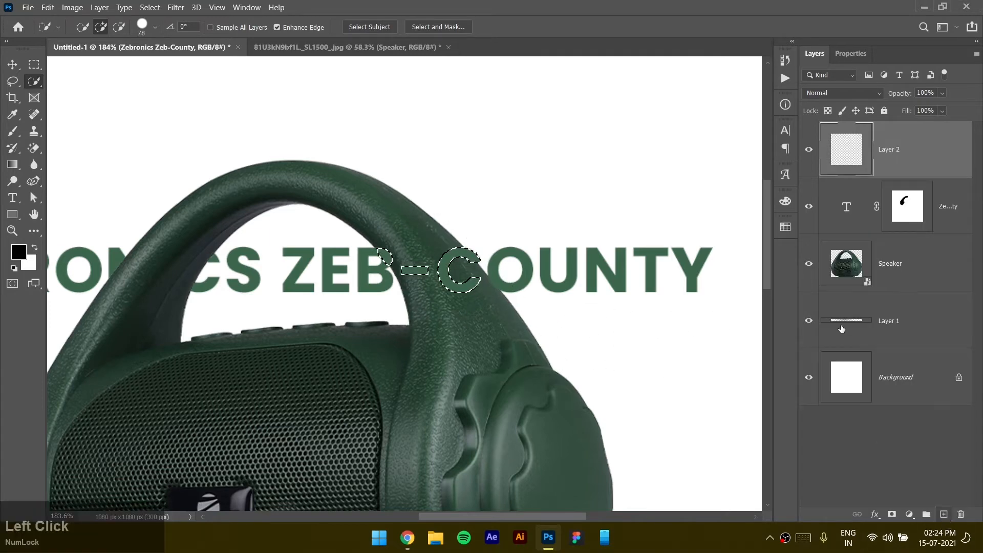
key(shift+F5)
click(500, 134)
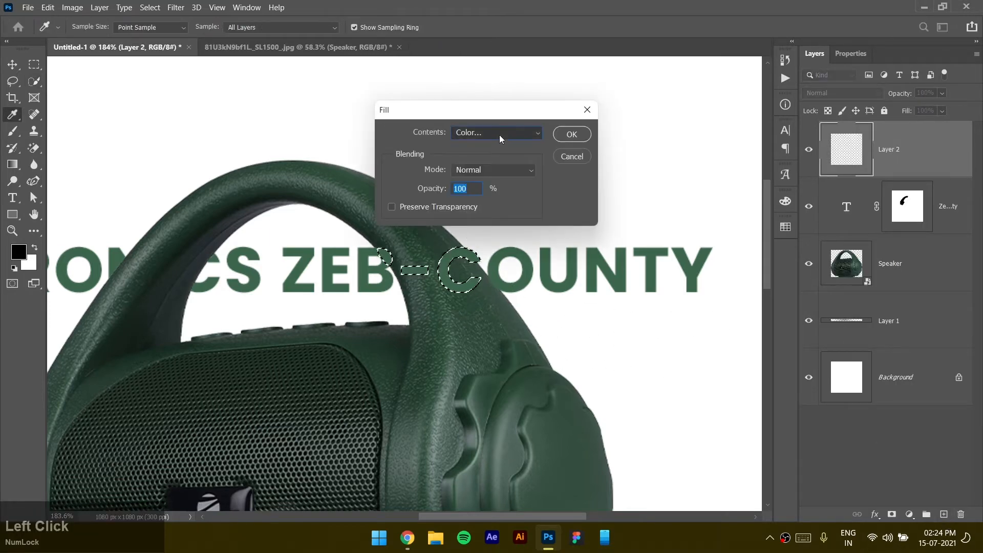
click(896, 296)
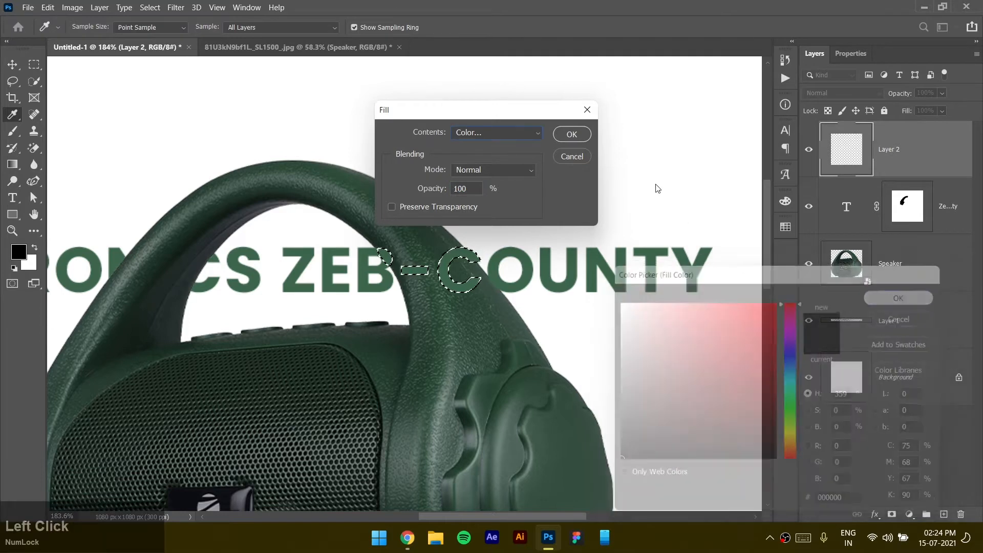
click(581, 135)
click(8, 62)
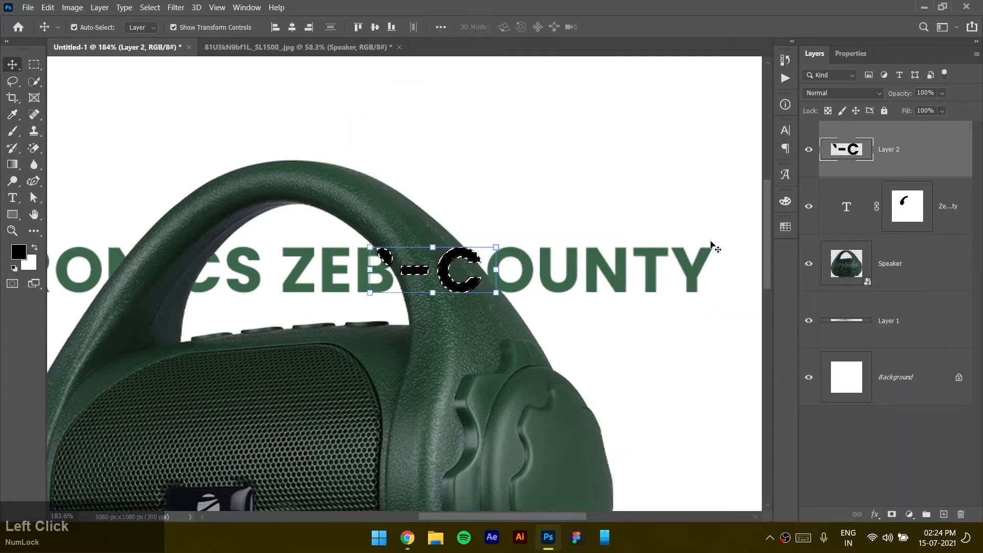
drag(873, 161, 878, 233)
Apply a Gaussian Blur with a 4.6-pixel radius to the black letter shapes
click(174, 7)
mouse_move(303, 145)
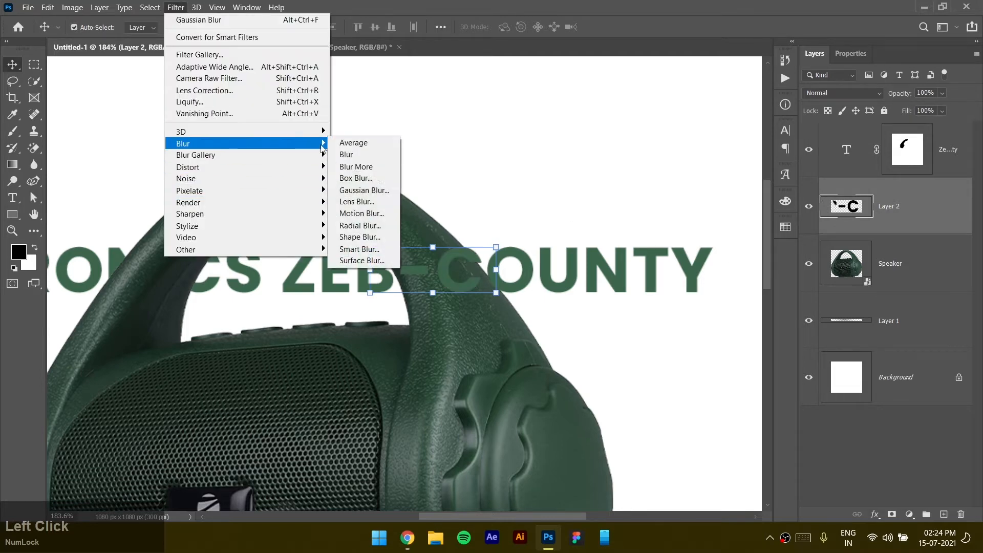
click(360, 189)
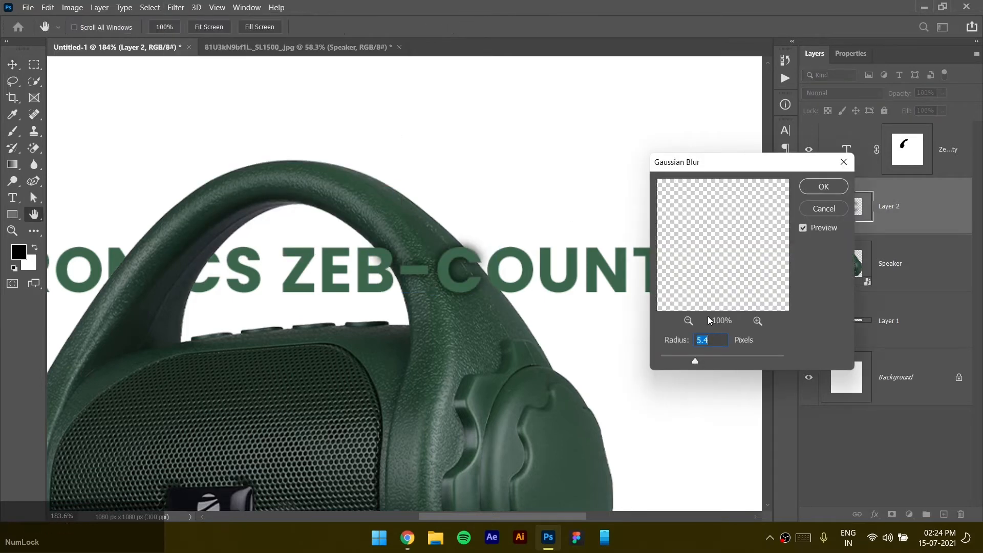
drag(691, 357, 688, 357)
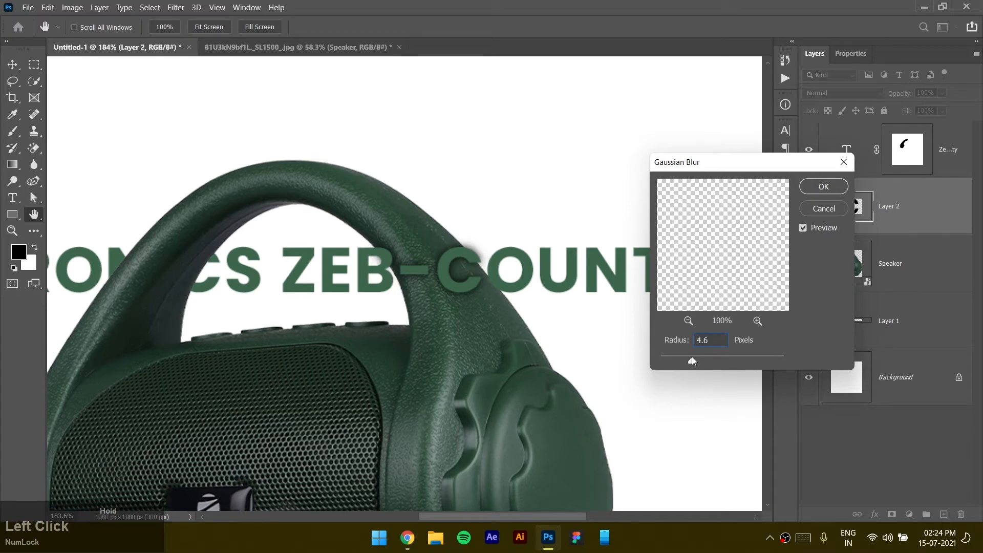
click(819, 186)
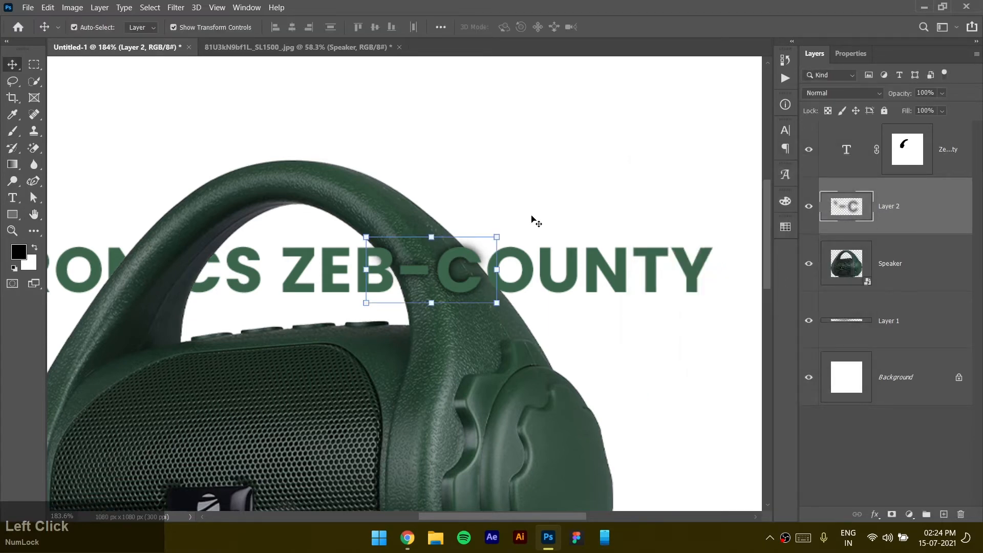
Load the Speaker layer's outline as a selection, invert it, delete the blurred letter shadow outside the speaker, and deselect
ctrl+click(850, 277)
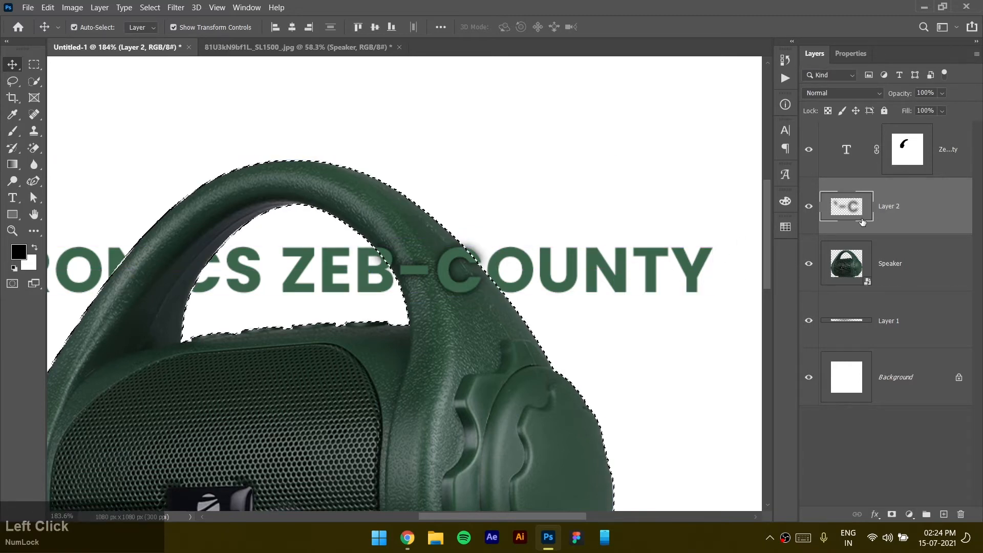
key(ctrl)
key(Delete)
key(ctrl+d)
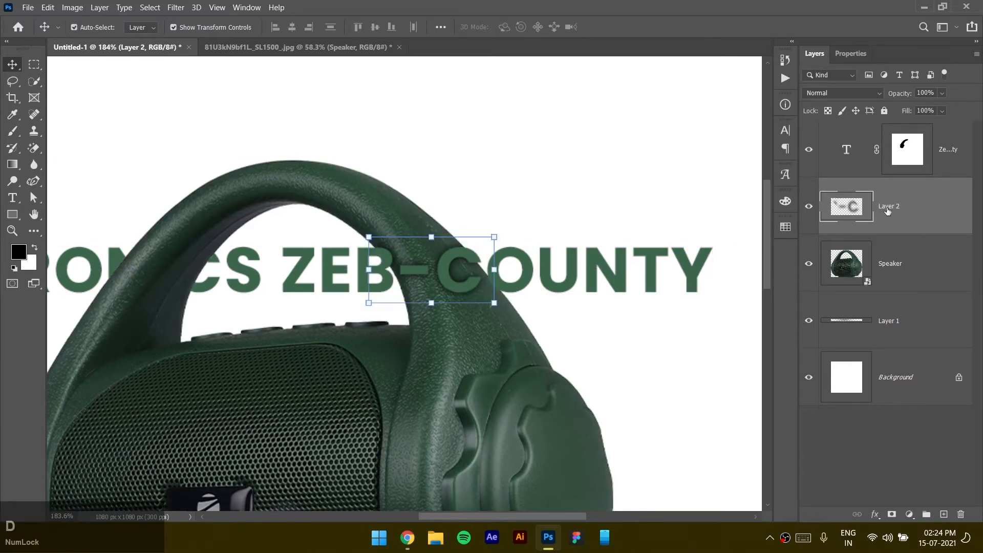
Set the letter shadow layer's blend mode to Multiply and lower its opacity to about 63%
click(870, 94)
click(844, 136)
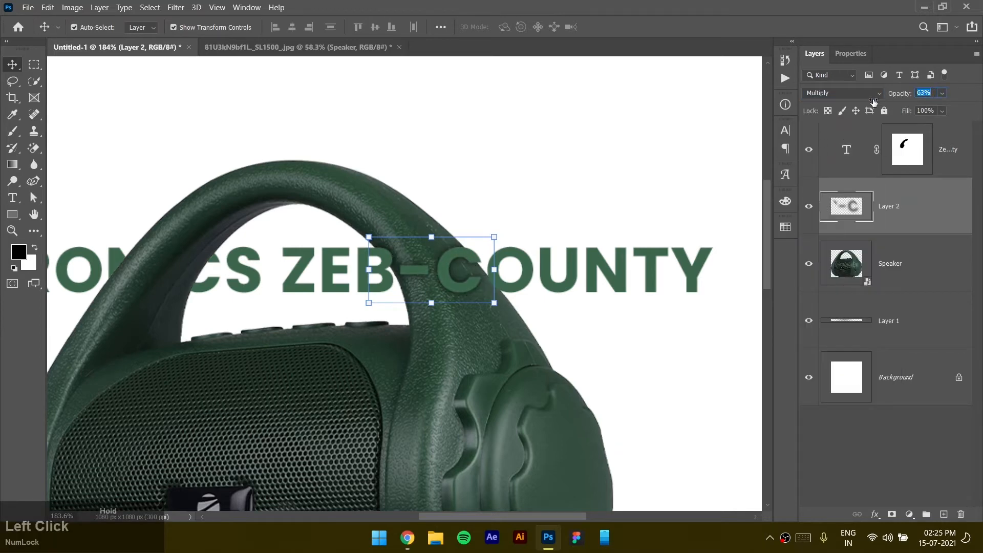
click(584, 162)
key(ctrl+0)
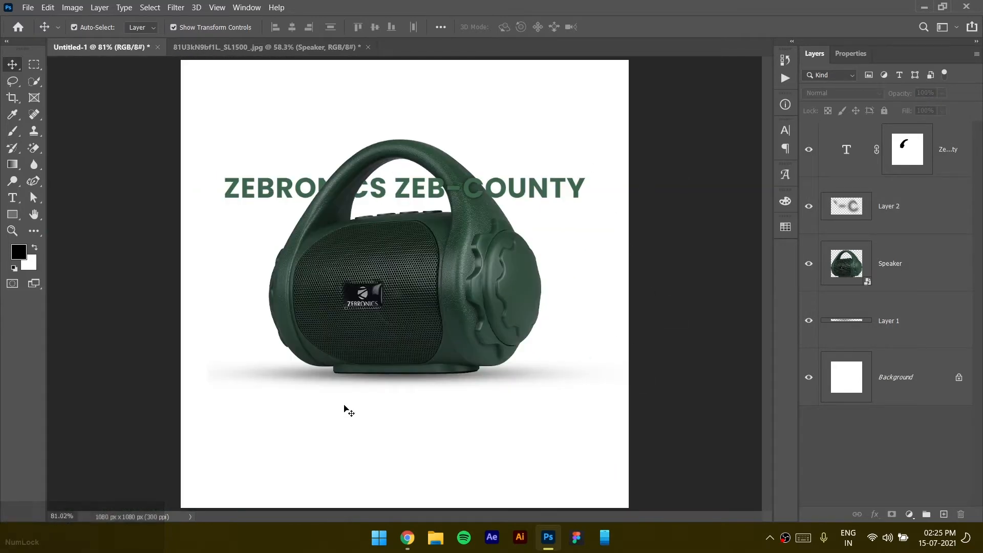
Switch to Chrome, take the Zebronics logo from the Google image results, and place it over the speaker in the Photoshop poster
click(408, 537)
click(660, 10)
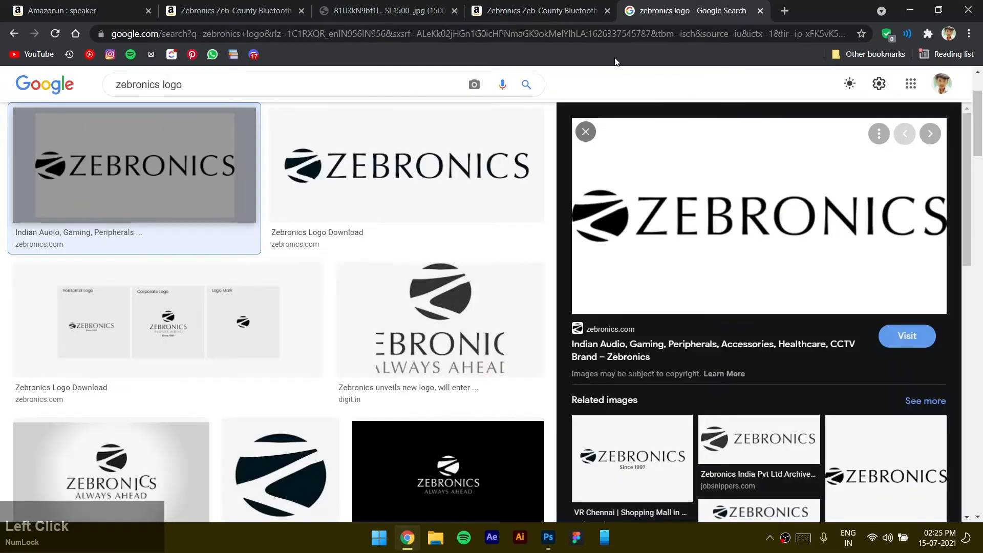
right_click(707, 226)
click(757, 376)
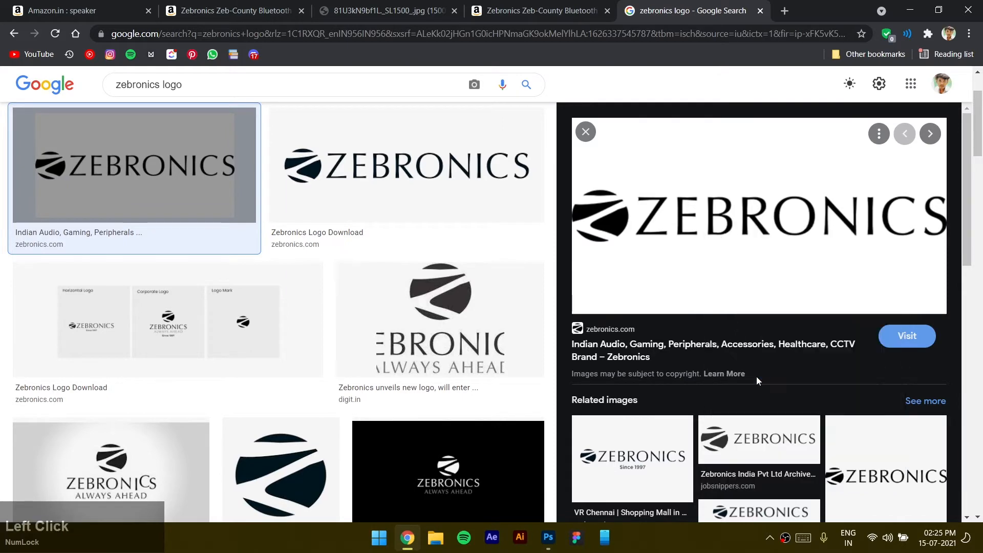
key(alt+Tab)
drag(450, 125, 450, 125)
drag(404, 397, 410, 329)
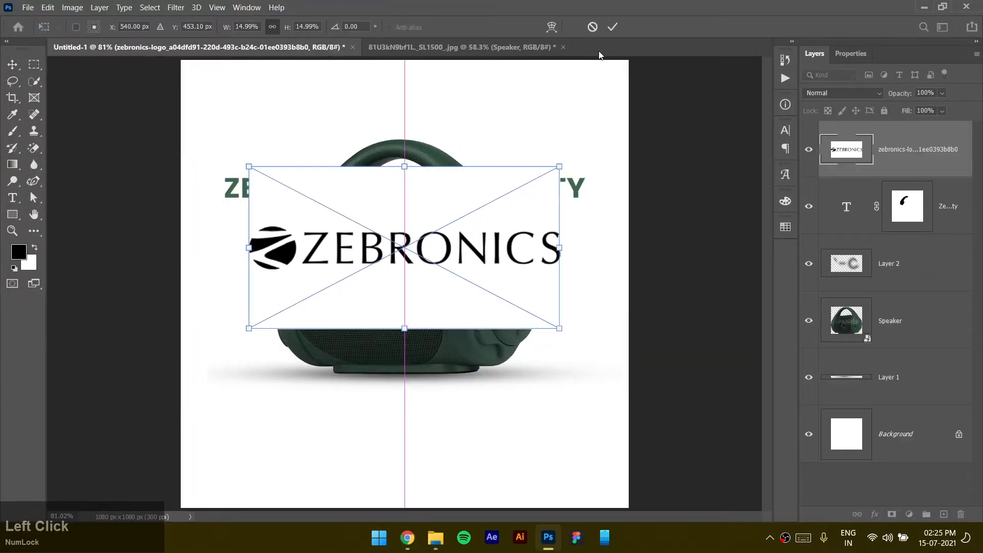
Set the placed logo's blend mode to Multiply and scale it down at the poster's top edge above the handle
click(836, 96)
click(830, 143)
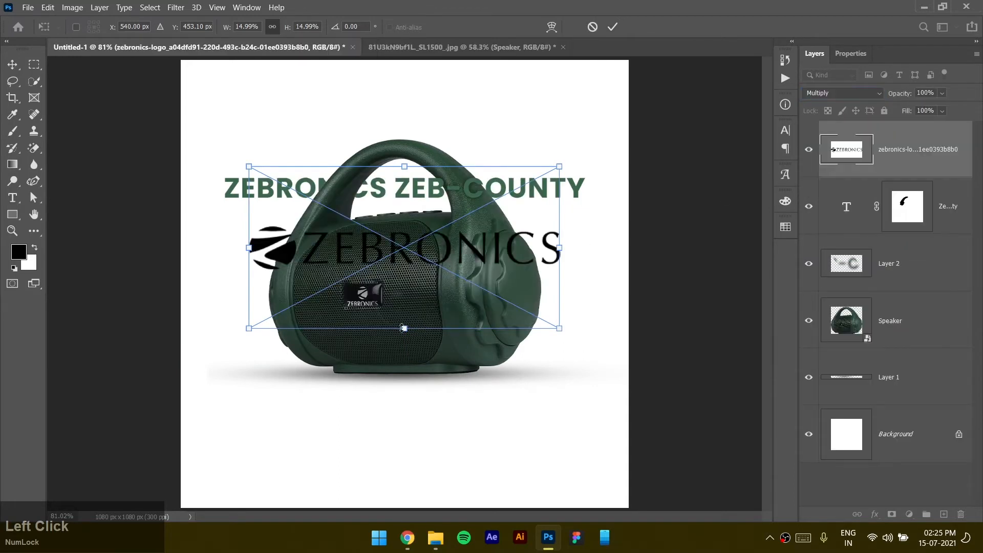
drag(404, 328, 443, 87)
drag(412, 125, 411, 115)
click(614, 27)
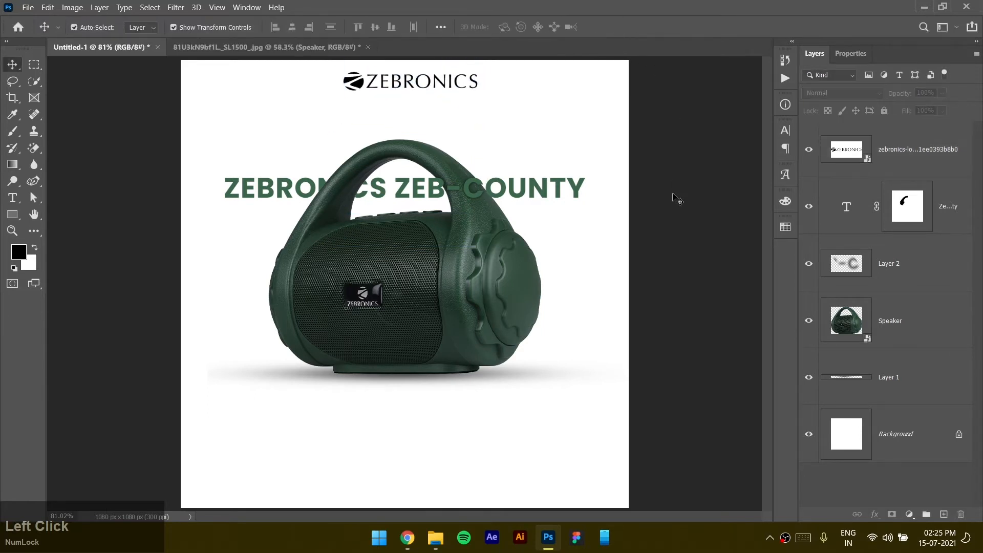
Centre the Zebronics logo horizontally on the canvas
click(423, 78)
key(ctrl+a)
click(292, 27)
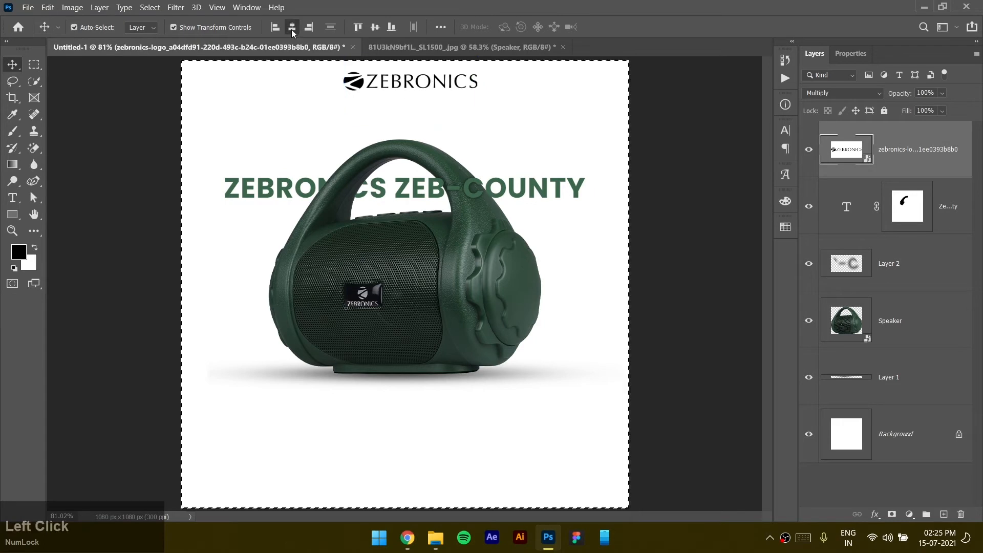
key(ctrl+d)
click(668, 159)
Convert the product name, letter shadow, speaker and ground shadow layers into one Smart Object
drag(673, 152, 255, 431)
right_click(883, 228)
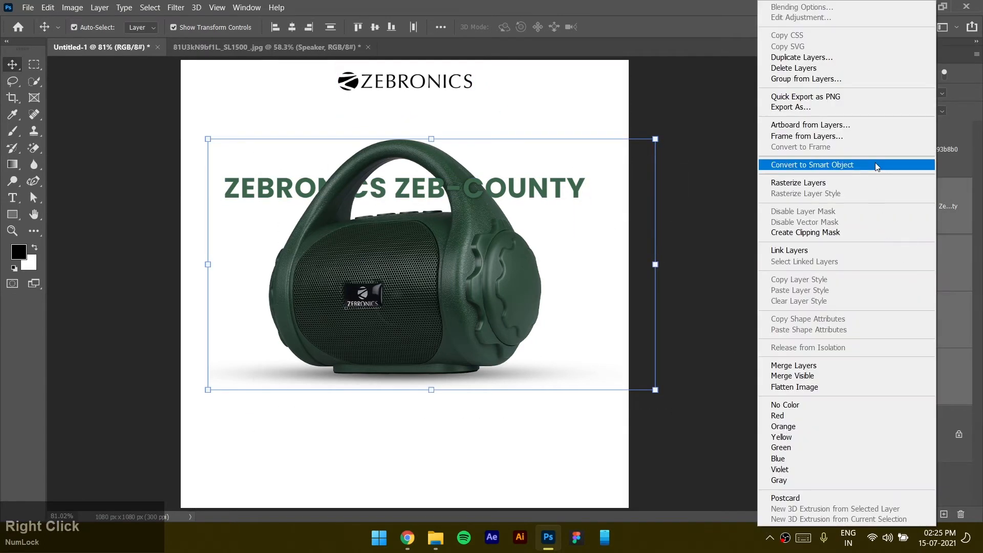
click(879, 160)
click(699, 183)
Move the speaker composition slightly up and the Zebronics logo slightly down on the poster
drag(431, 315, 431, 310)
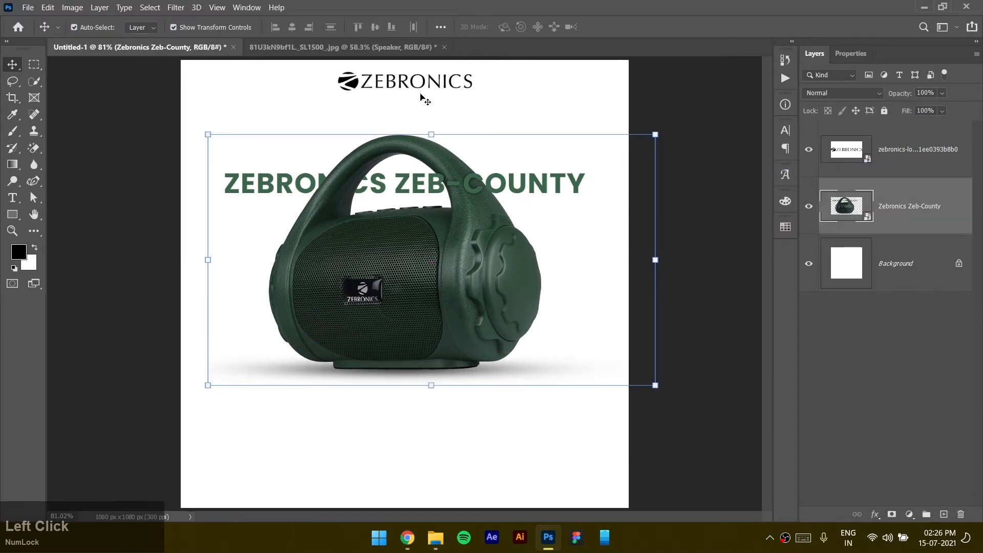
drag(418, 80, 417, 83)
click(606, 383)
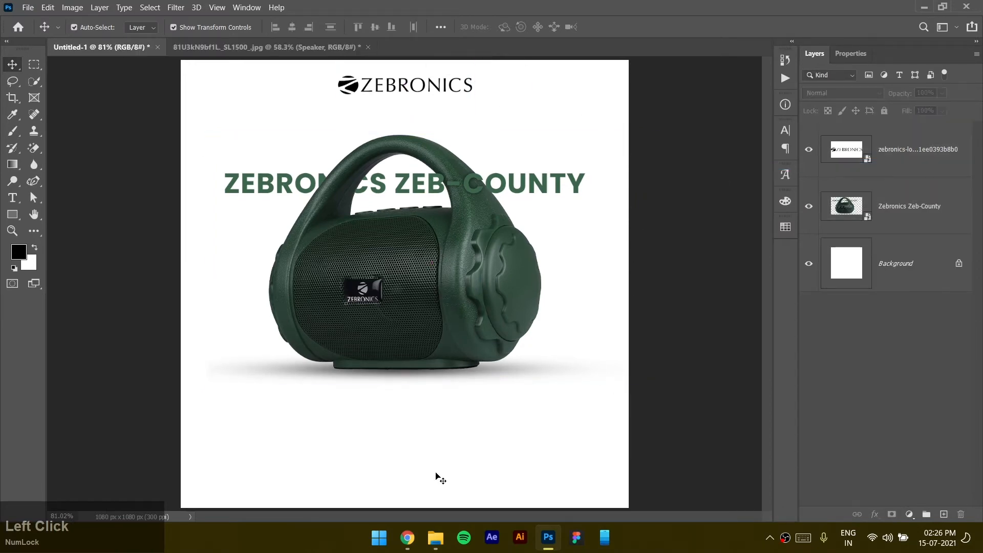
Copy the Features list from the speaker's Amazon product page in Chrome and return to the Photoshop poster
click(407, 538)
click(344, 5)
click(274, 5)
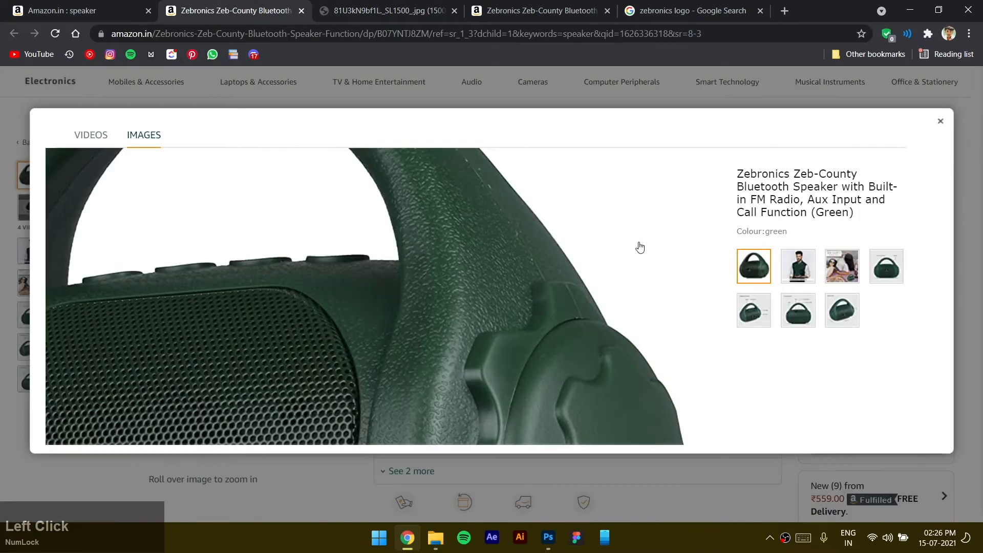
key(Escape)
scroll(645, 248, down, 1)
scroll(645, 253, down, 15)
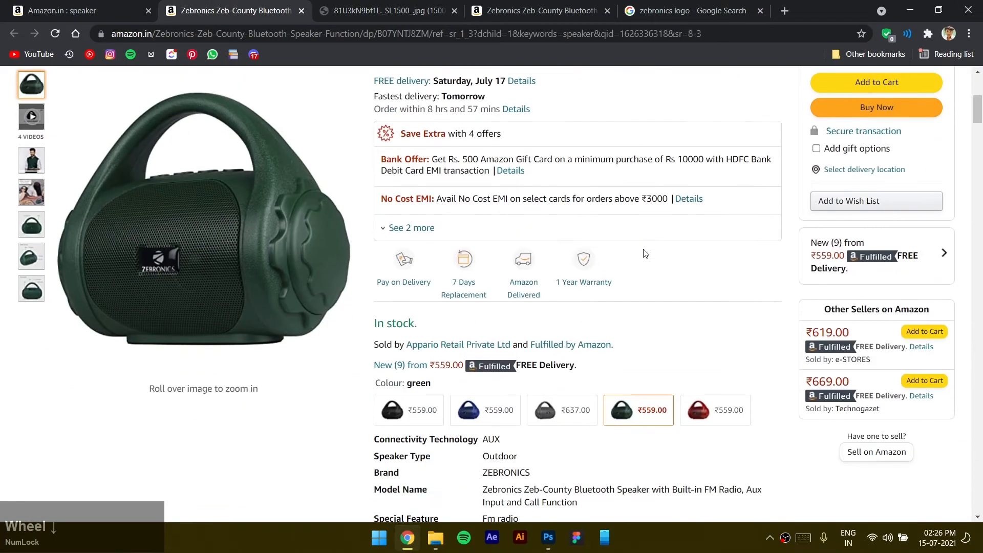
scroll(645, 256, down, 15)
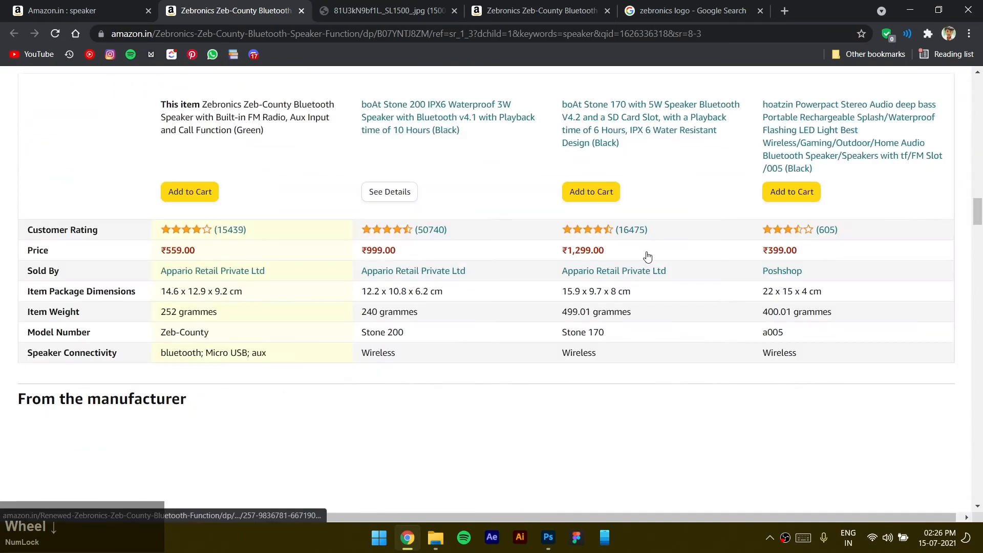
drag(669, 92, 716, 200)
key(ctrl+c)
key(alt+Tab)
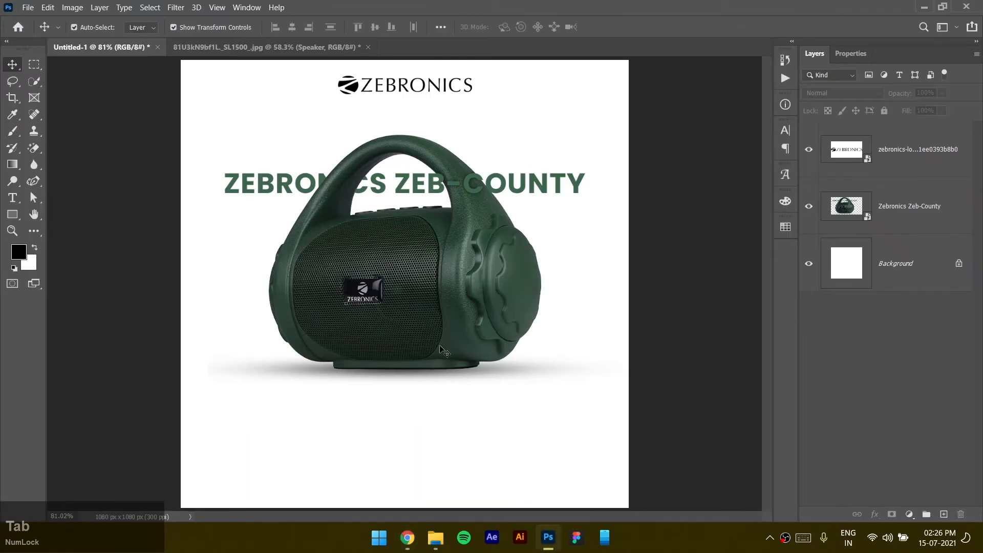
Paste the copied Features list as a new Poppins Bold 16 px text layer and move it beneath the speaker
click(12, 198)
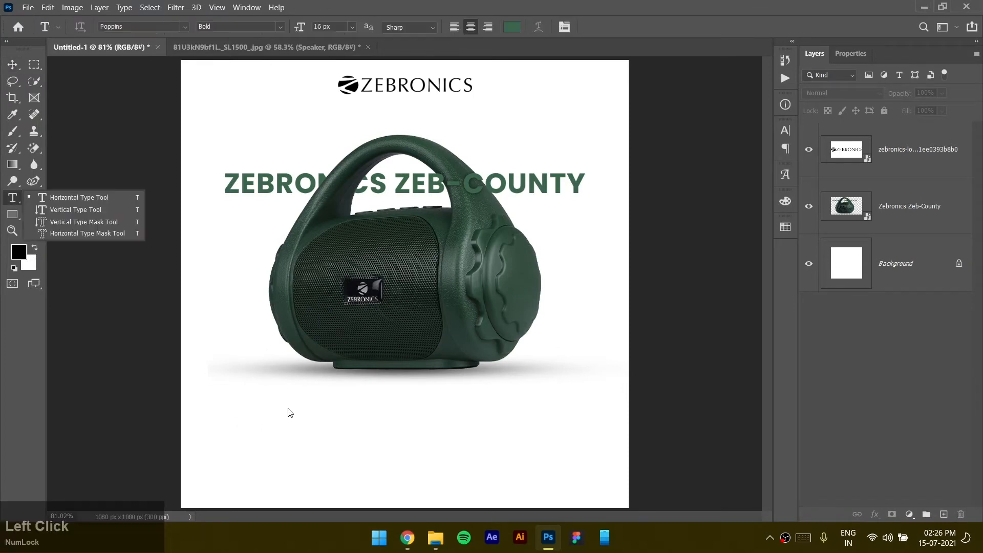
click(241, 442)
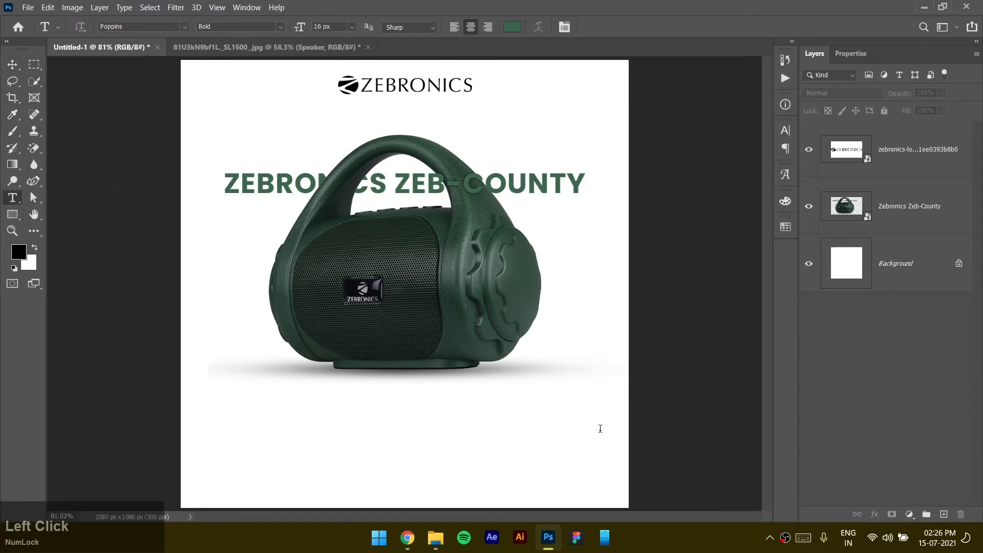
key(ctrl+v)
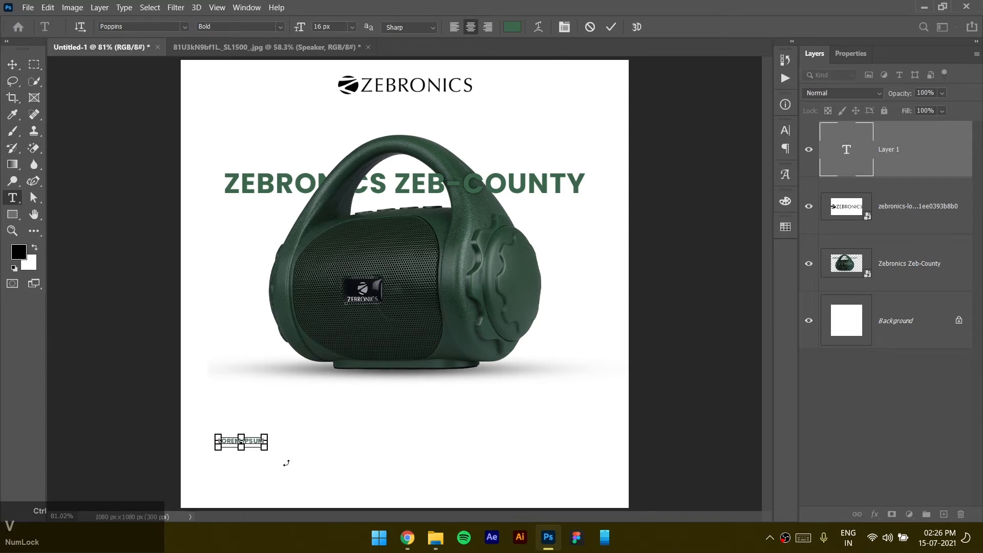
click(617, 28)
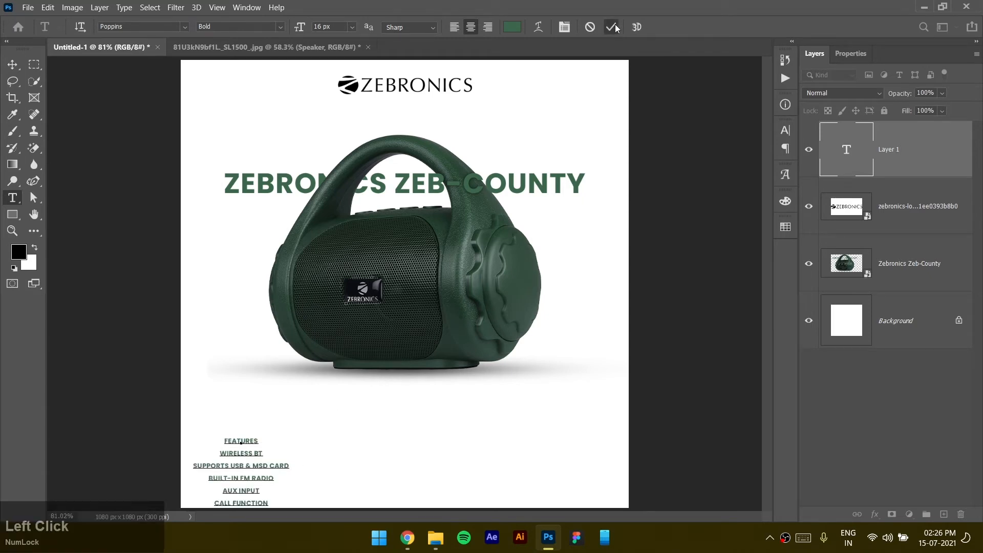
key(v)
drag(252, 471, 414, 433)
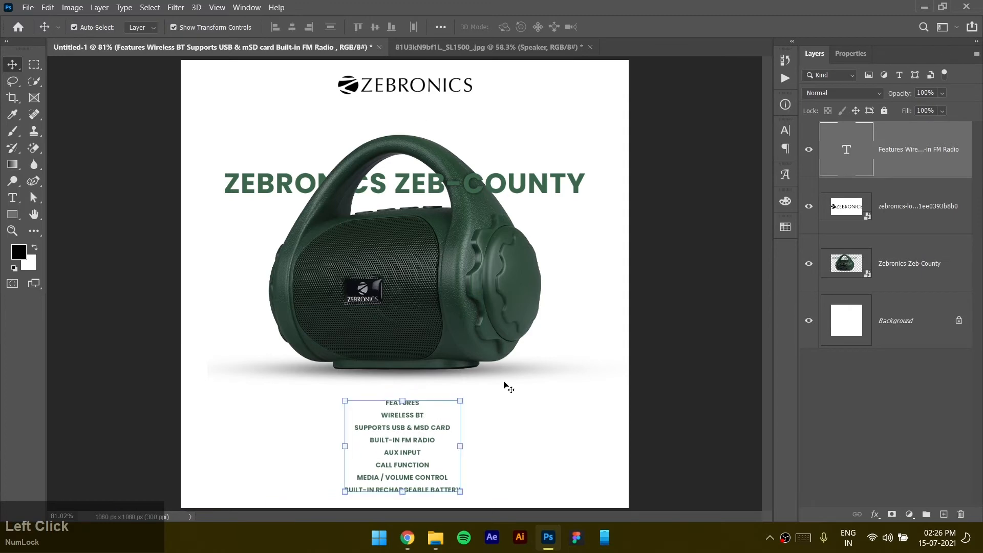
scroll(420, 446, up, 1)
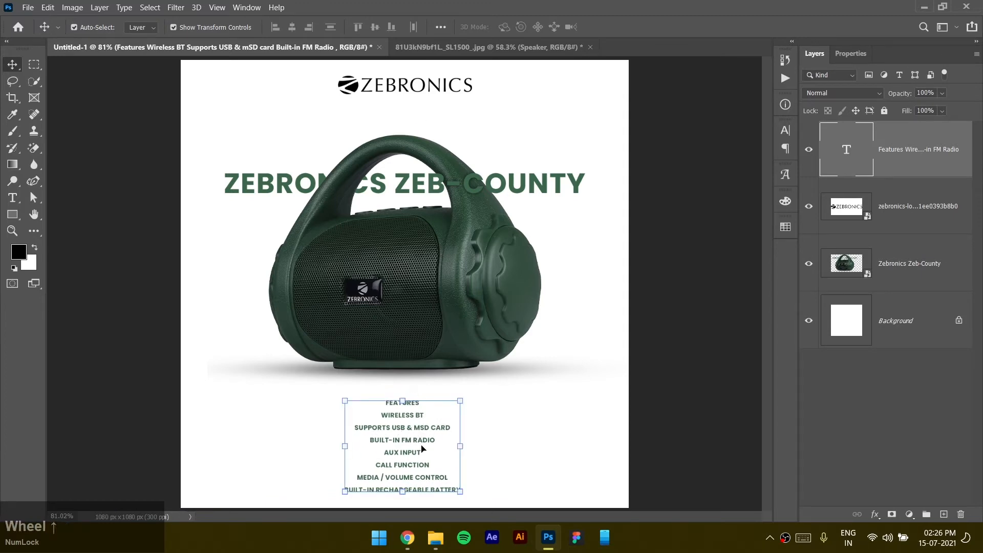
click(568, 389)
scroll(511, 419, up, 1)
drag(512, 421, 566, 328)
scroll(487, 332, up, 1)
double_click(402, 366)
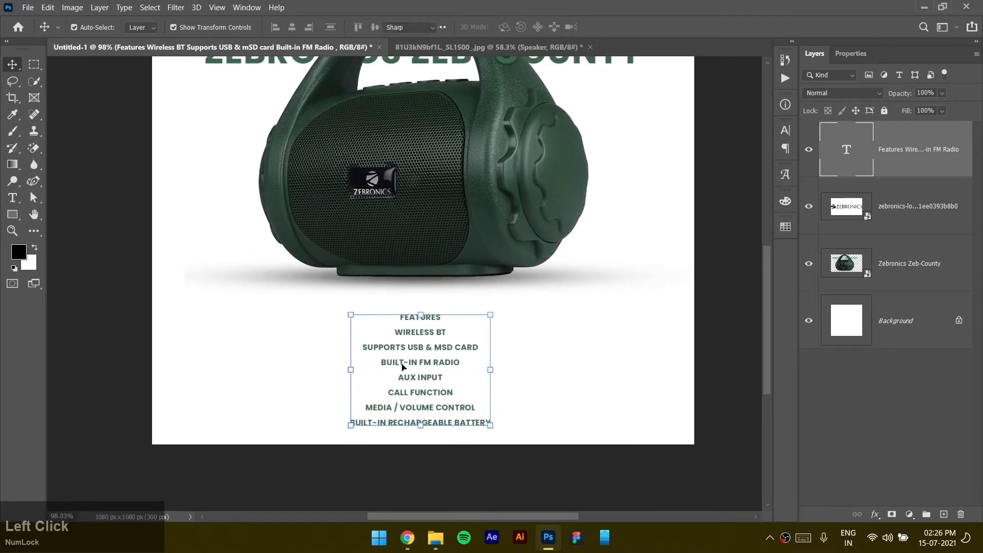
click(423, 350)
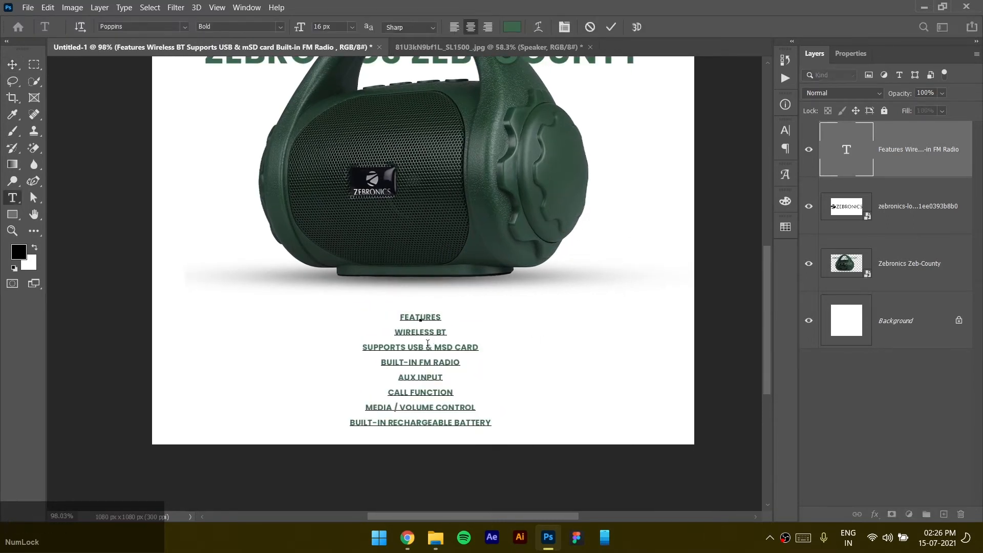
key(ctrl+a)
click(142, 13)
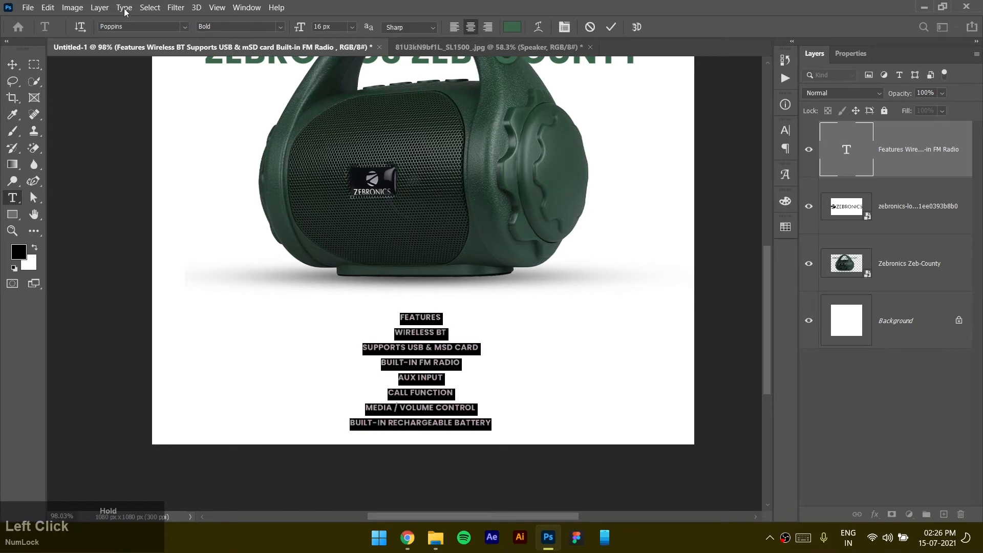
click(125, 7)
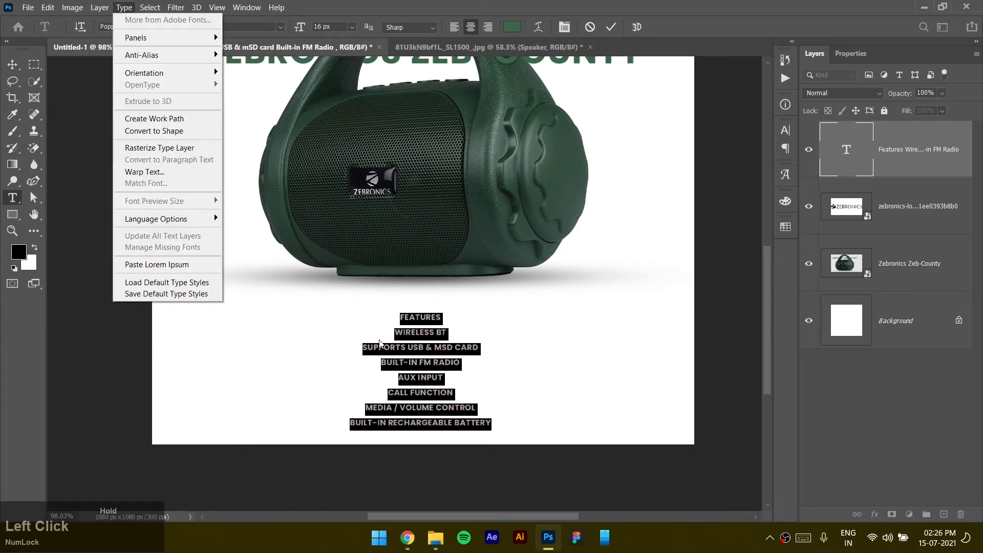
click(598, 31)
click(598, 32)
Convert the features text layer beneath the speaker from point text to paragraph text
key(v)
click(124, 7)
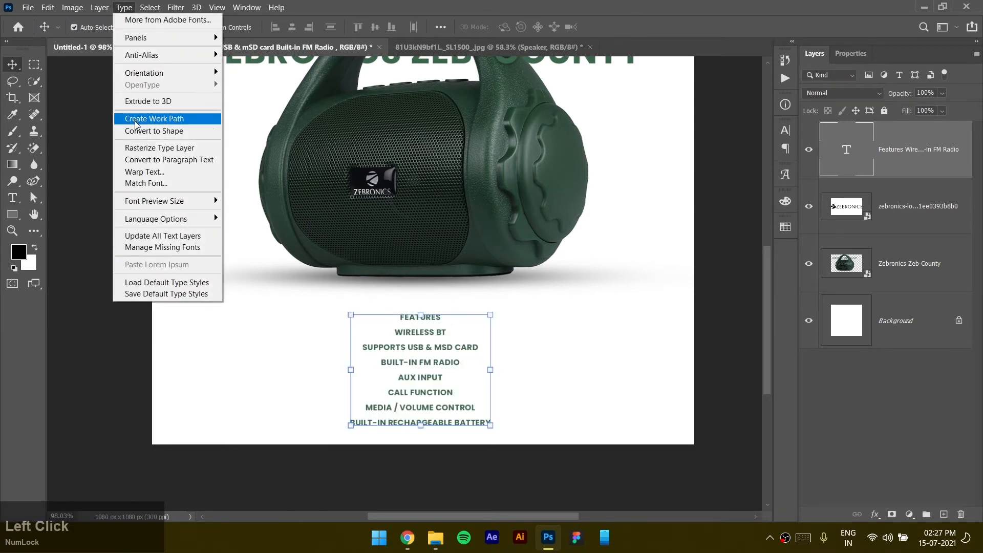
click(171, 160)
click(489, 47)
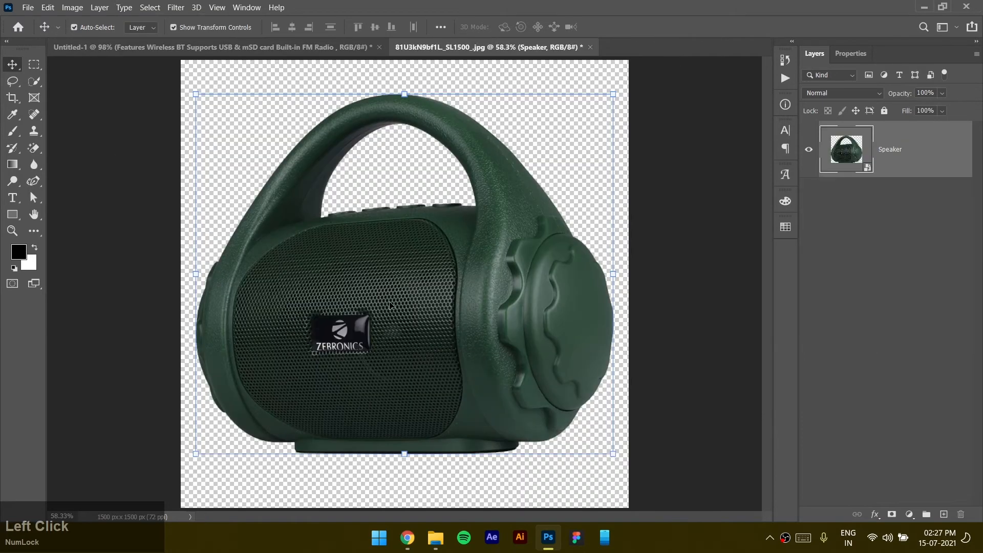
click(286, 47)
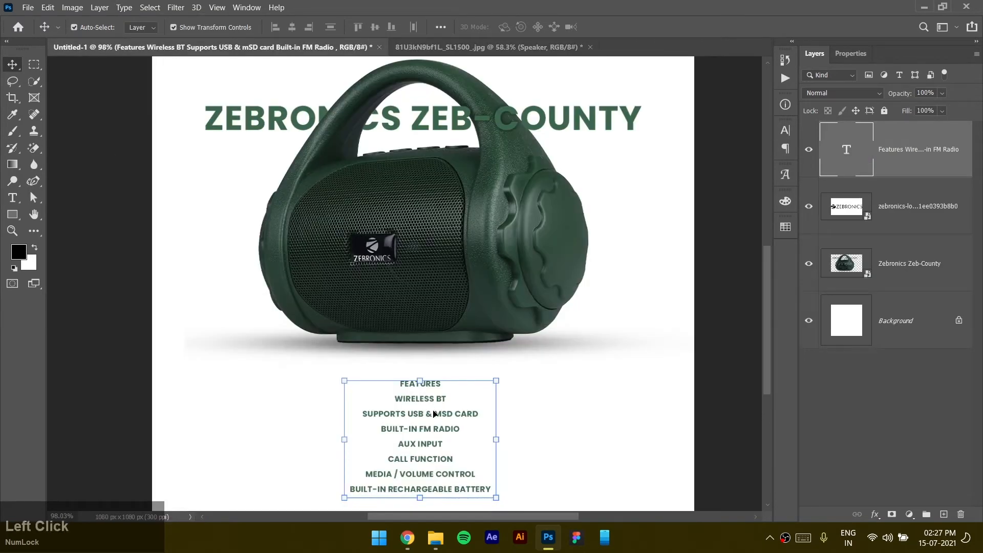
Insert a ● glyph and a space before "Supports USB & mSD Card" in the features text
double_click(432, 414)
click(431, 414)
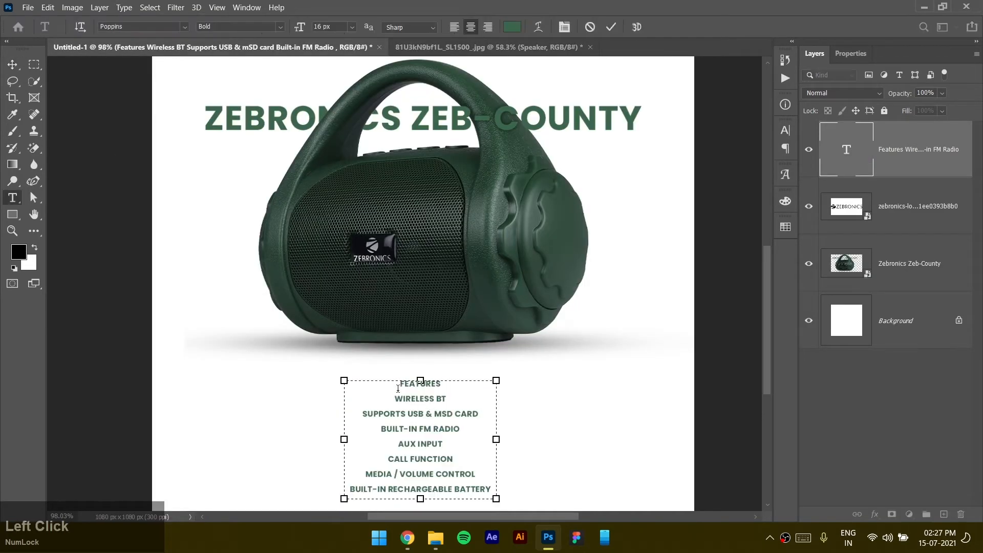
click(365, 414)
click(124, 7)
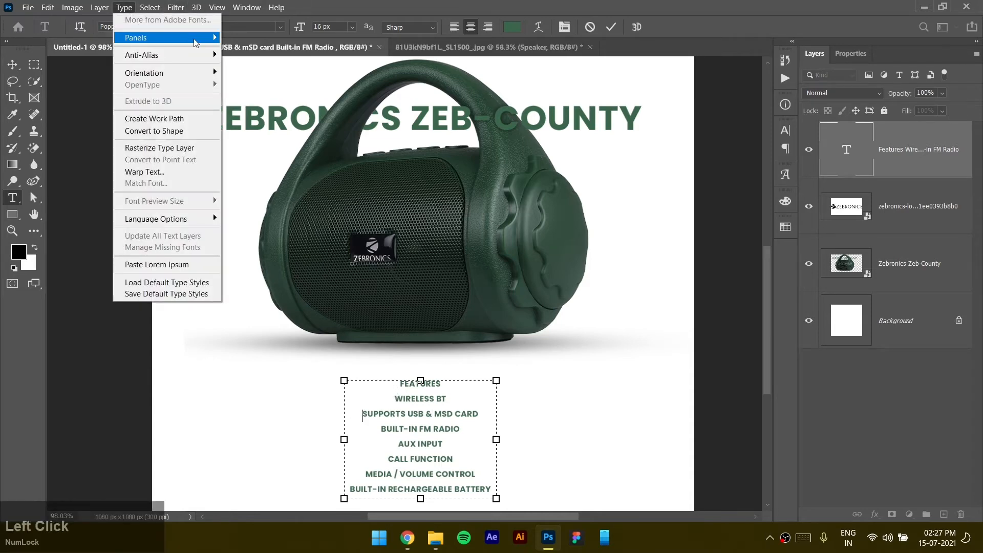
mouse_move(140, 37)
click(262, 68)
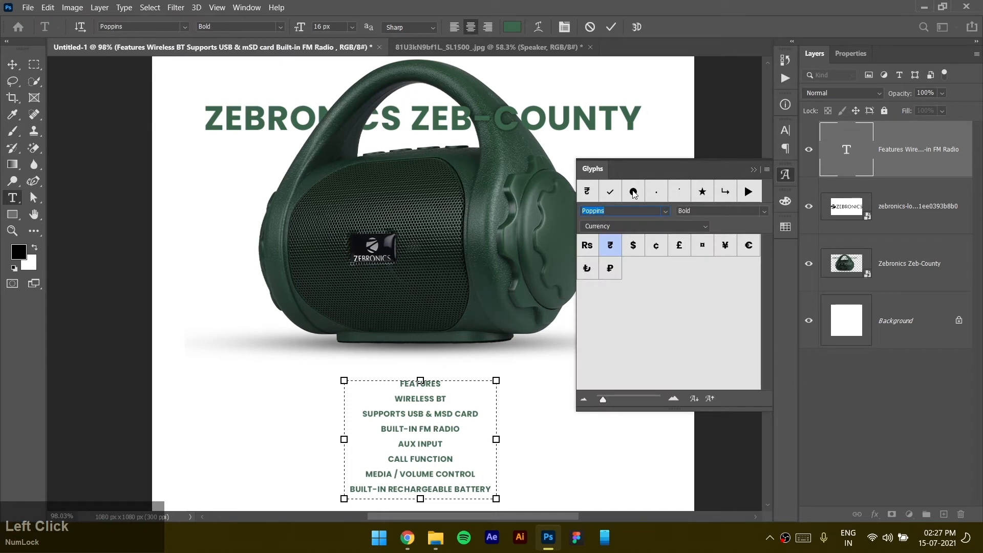
double_click(632, 191)
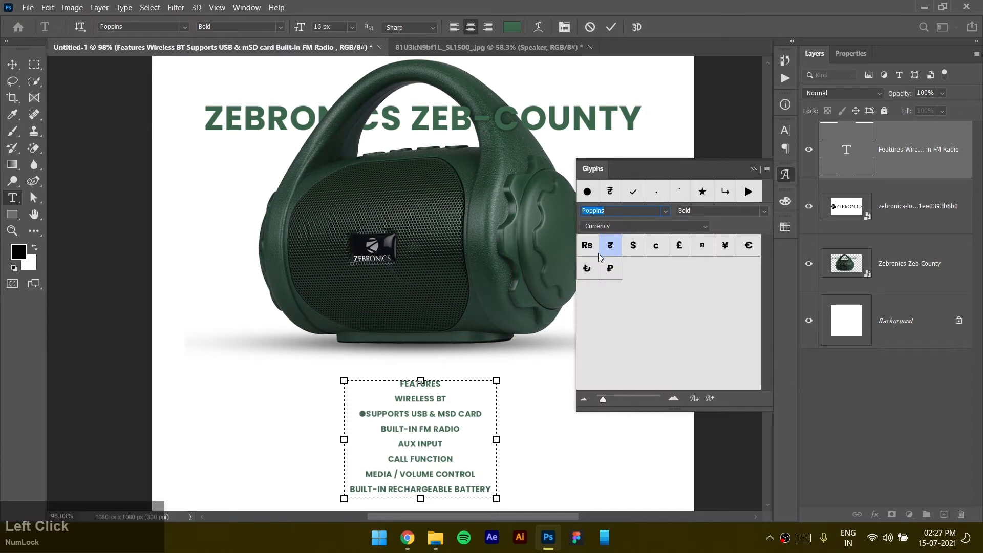
click(753, 170)
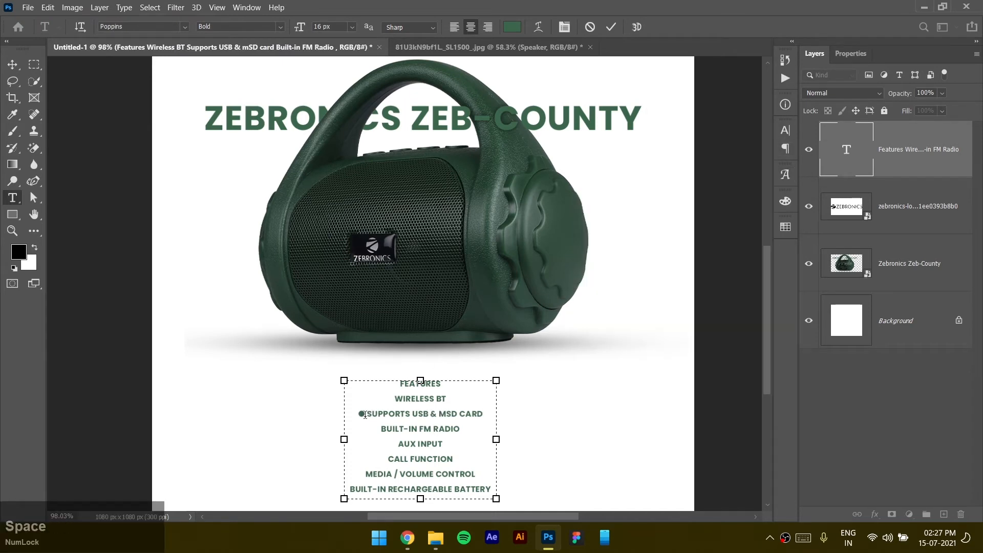
Copy the bullet, join the "Supports USB & mSD Card" line onto "Wireless BT", and widen the text box symmetrically to about 909 px
key(ctrl+c)
click(450, 398)
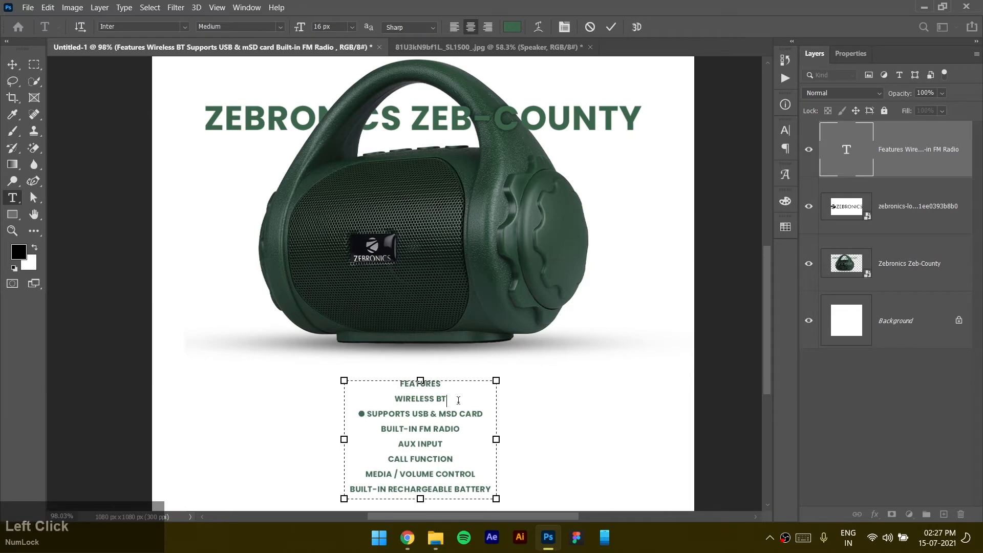
key(Right)
text(\)
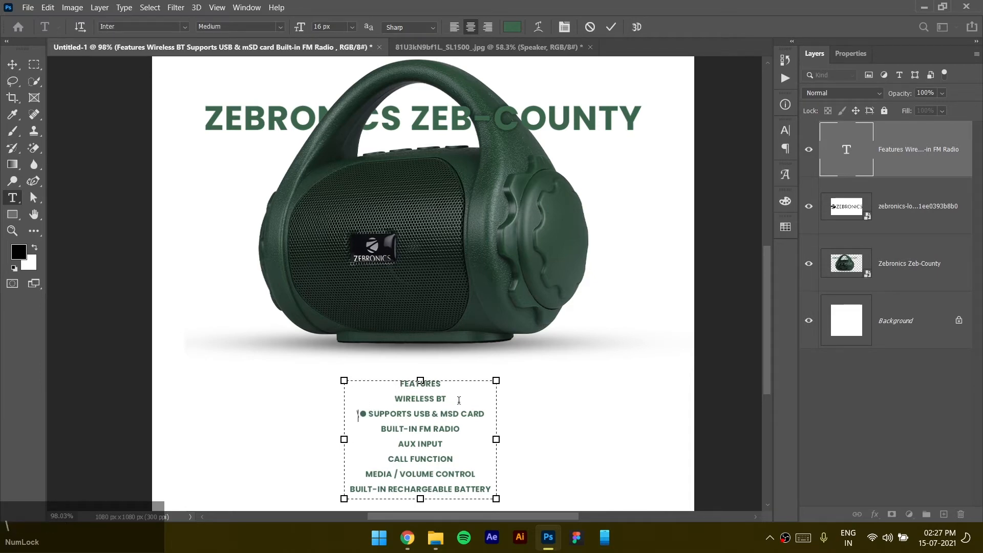
key(BackSpace)
key(BackSpace)
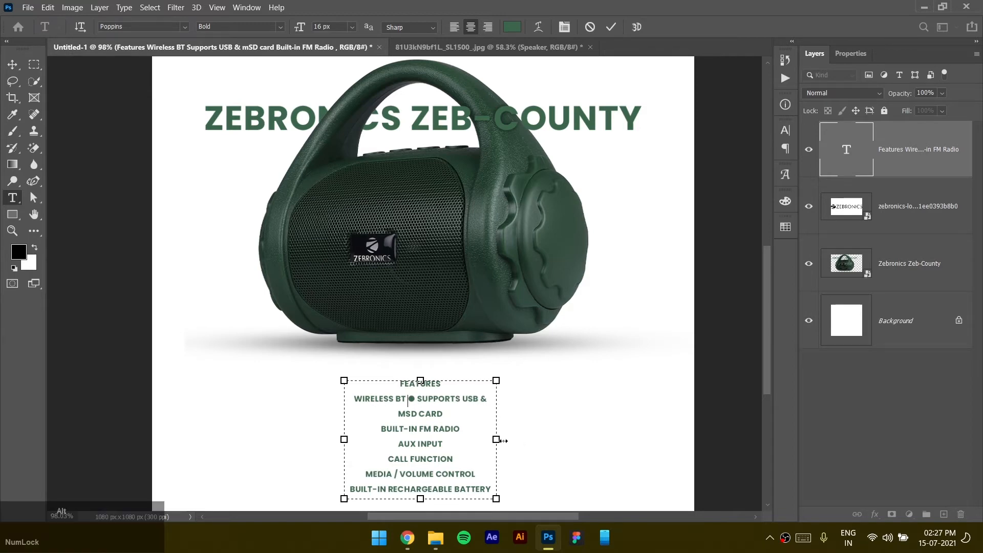
drag(502, 444, 656, 444)
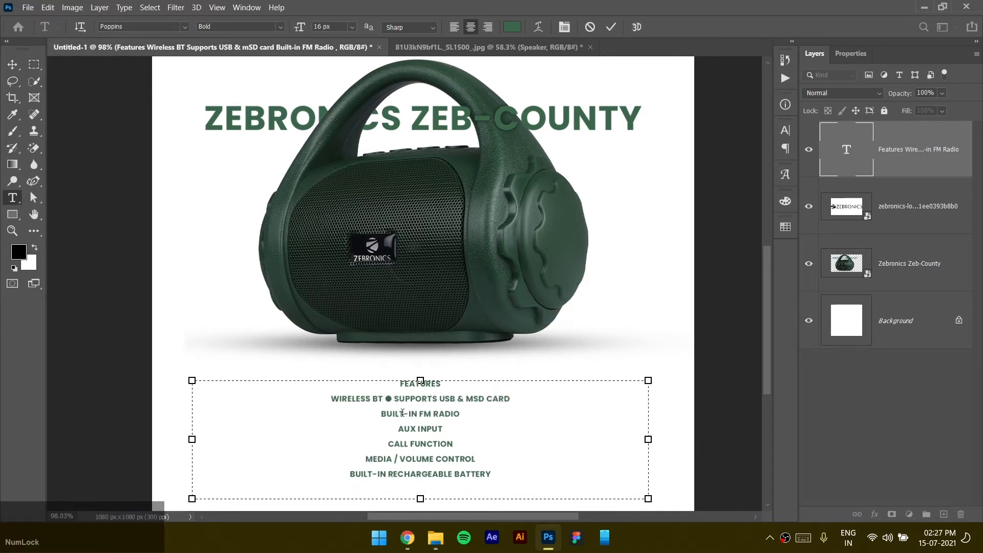
Join "Built-in FM Radio" and "AUX Input" onto the Wireless BT line, separating each item with a spaced ● bullet
click(386, 414)
key(BackSpace)
key(space)
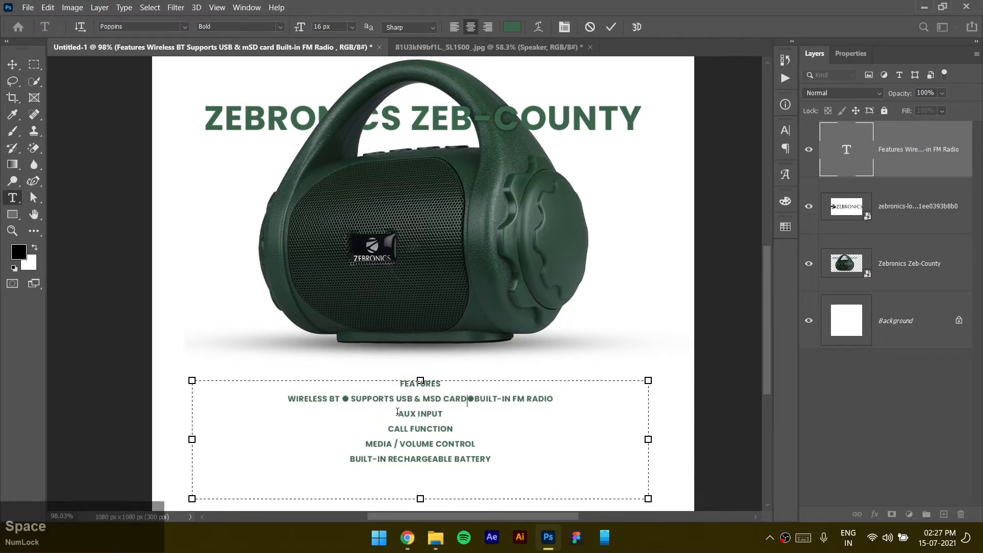
click(398, 412)
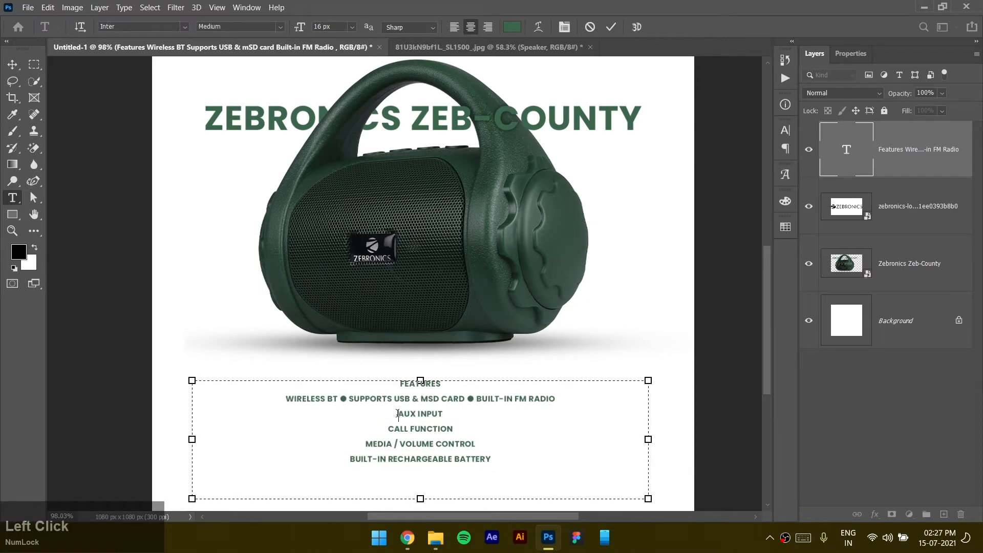
key(BackSpace)
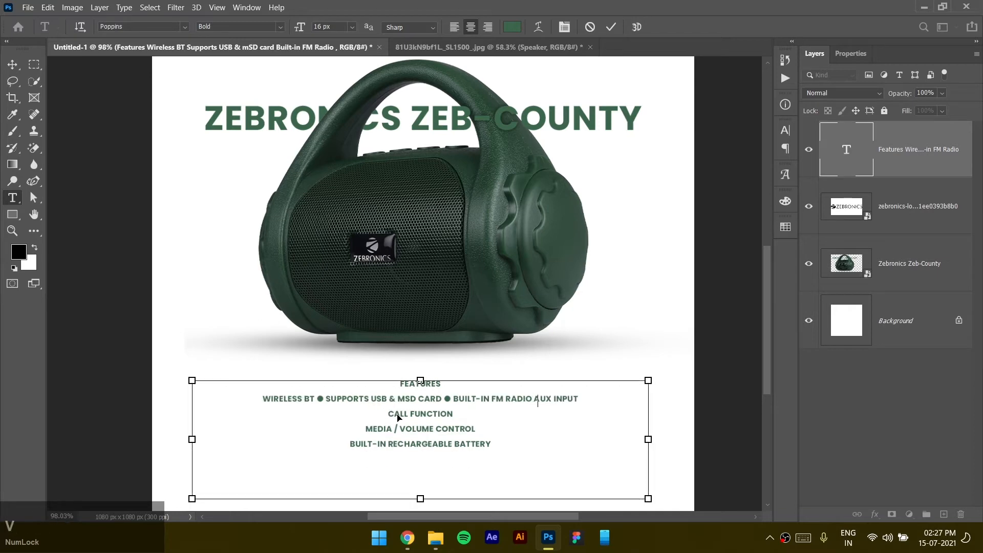
key(ctrl+v)
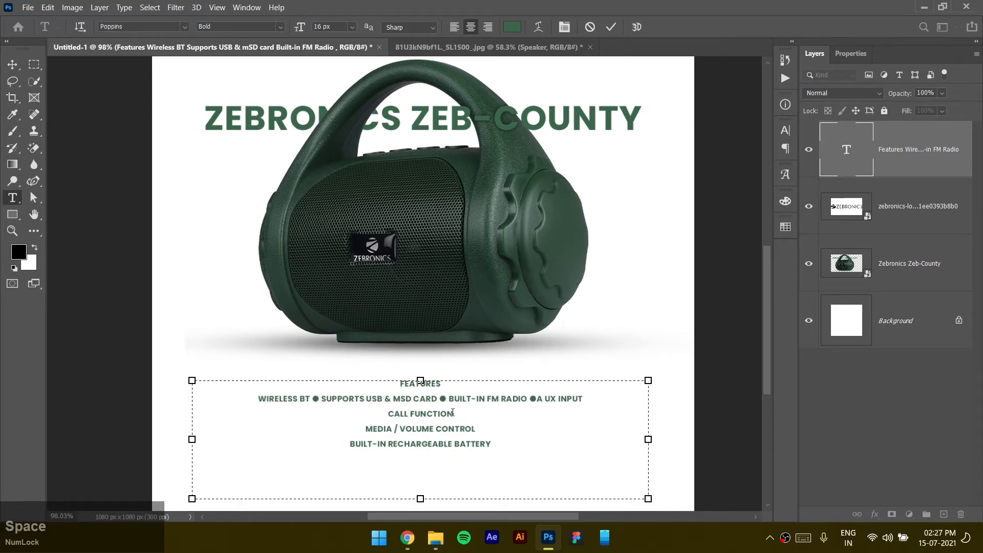
key(Left)
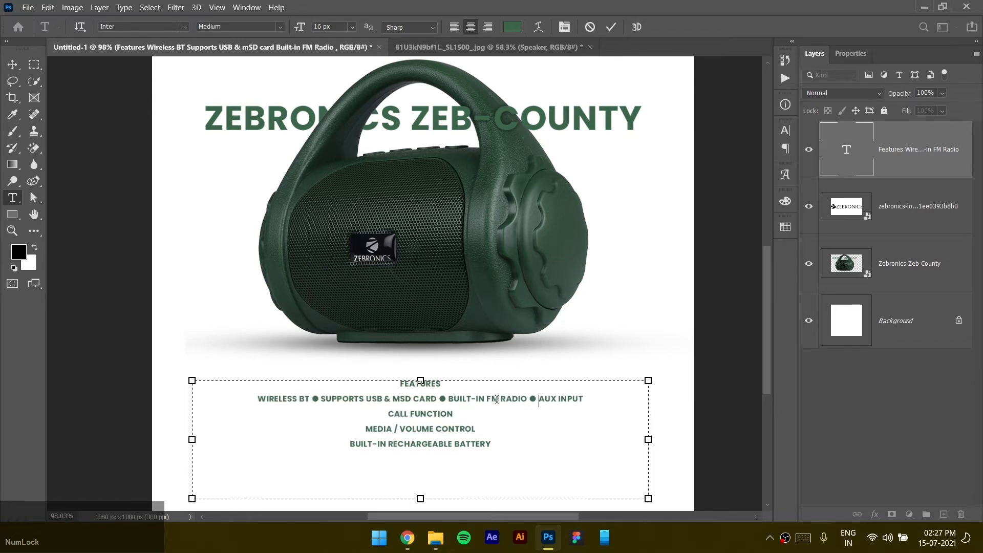
Add a ● bullet and a space before the "Call Function", "Media / Volume Control" and "Built-in Rechargeable Battery" lines
click(381, 413)
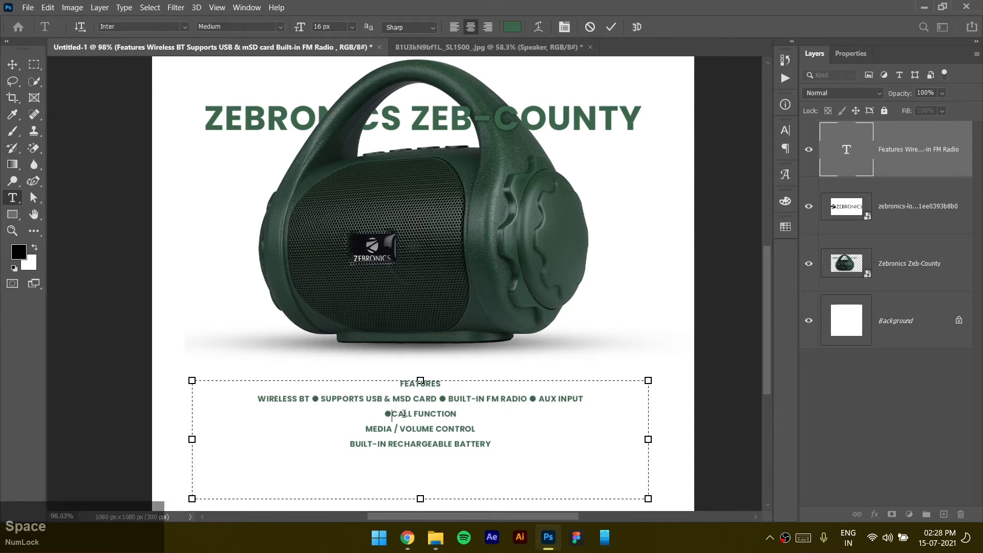
click(364, 429)
text(●)
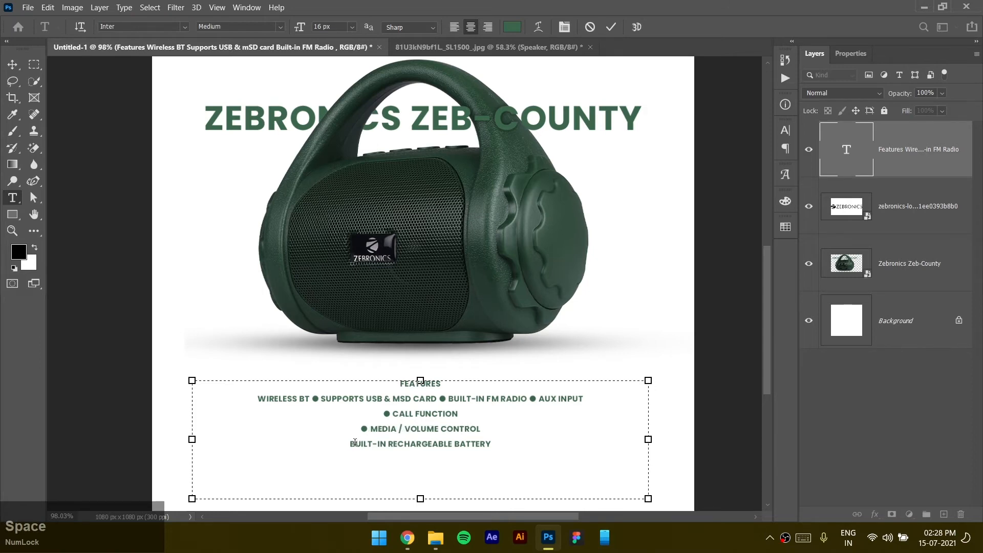
click(350, 445)
text(●)
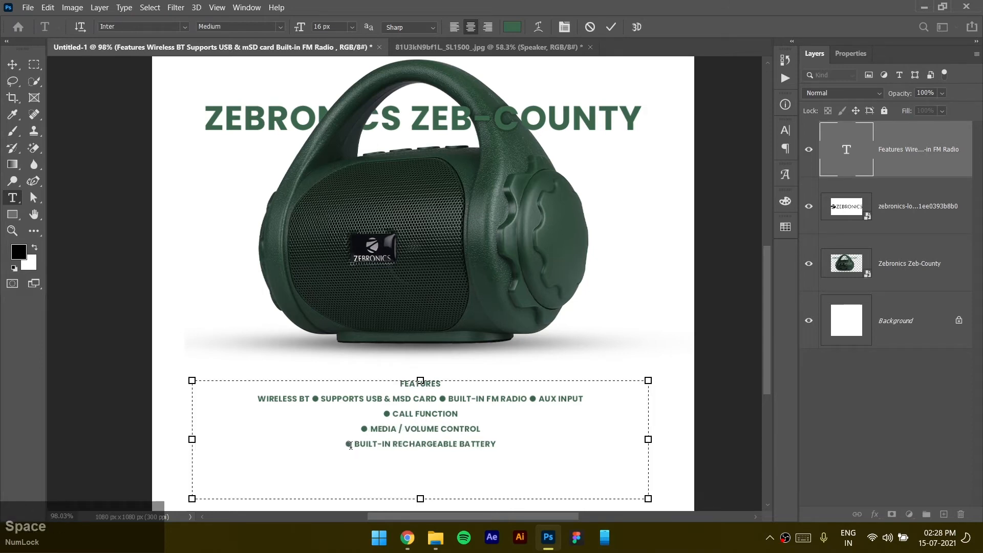
Join the battery item onto the Media / Volume Control line and Call Function onto the AUX Input line, and commit the text
click(345, 444)
key(BackSpace)
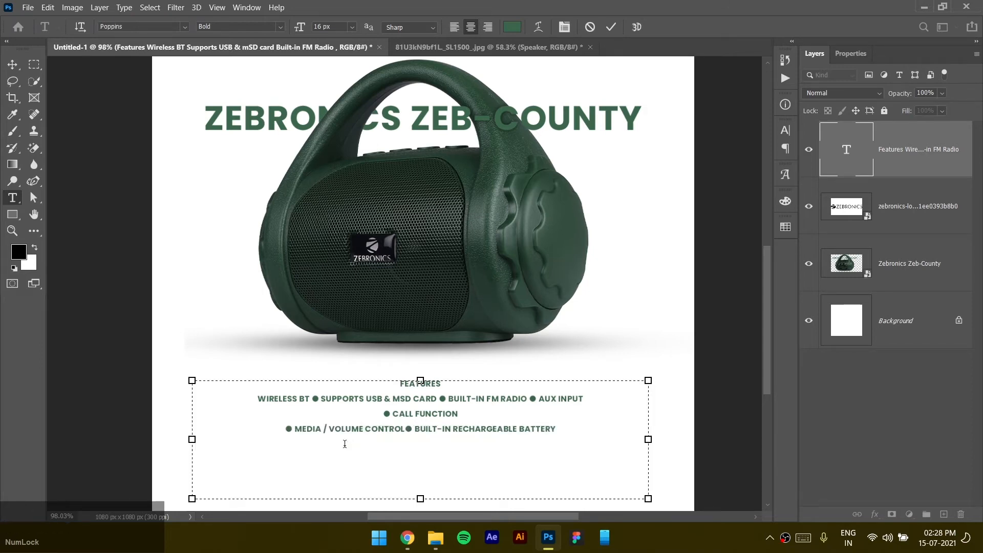
click(374, 415)
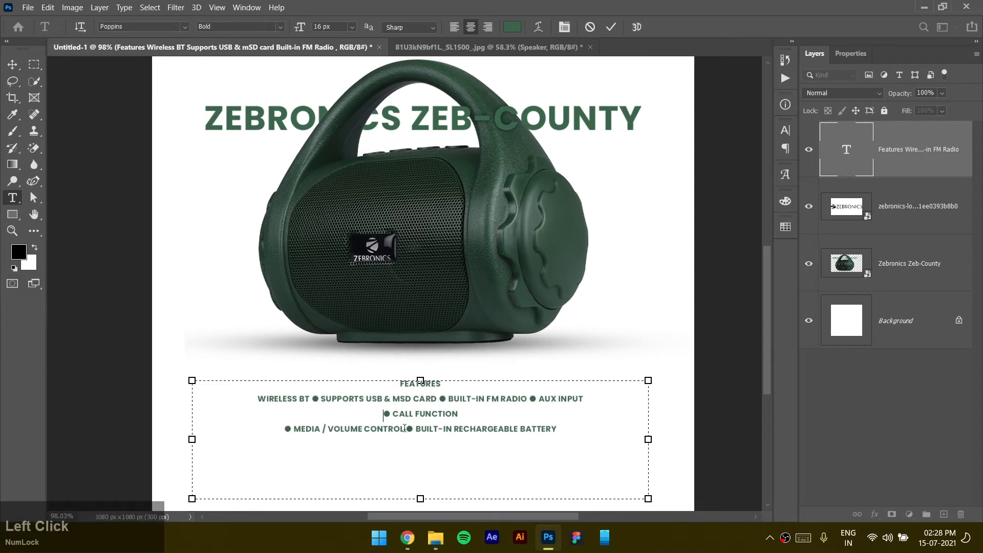
key(BackSpace)
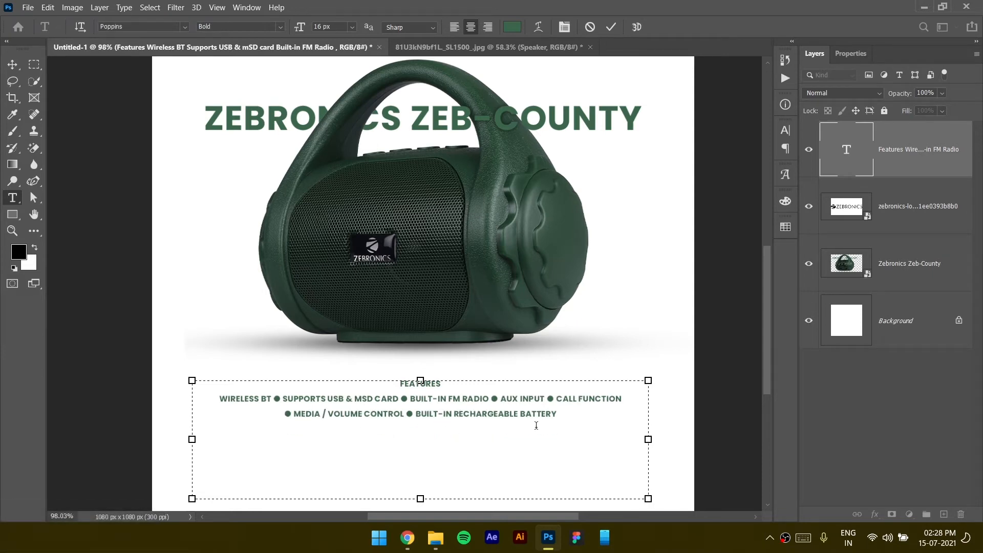
click(612, 27)
key(v)
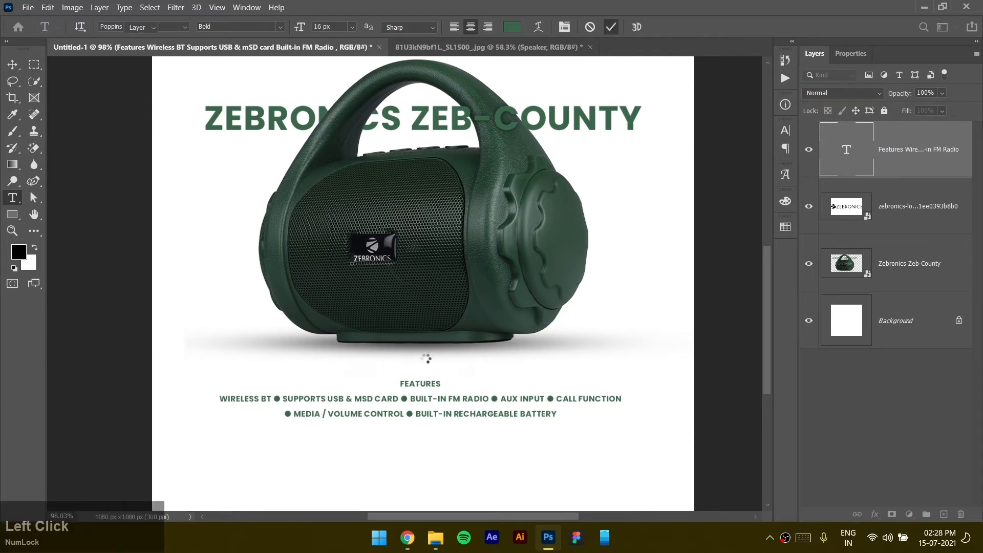
Turn off All Caps for the two lines of feature items below the Features heading and commit the text
double_click(423, 413)
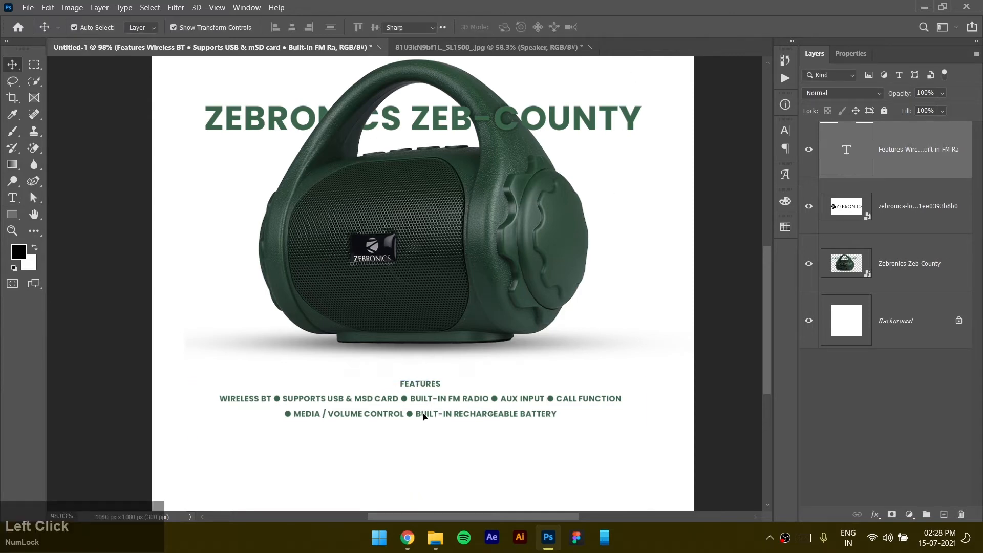
click(474, 413)
drag(221, 397, 561, 419)
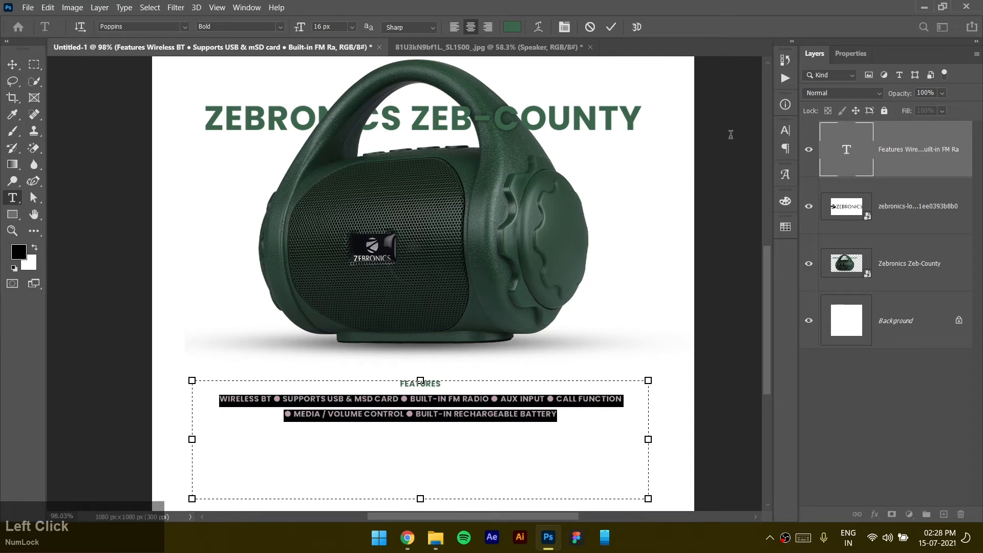
click(850, 53)
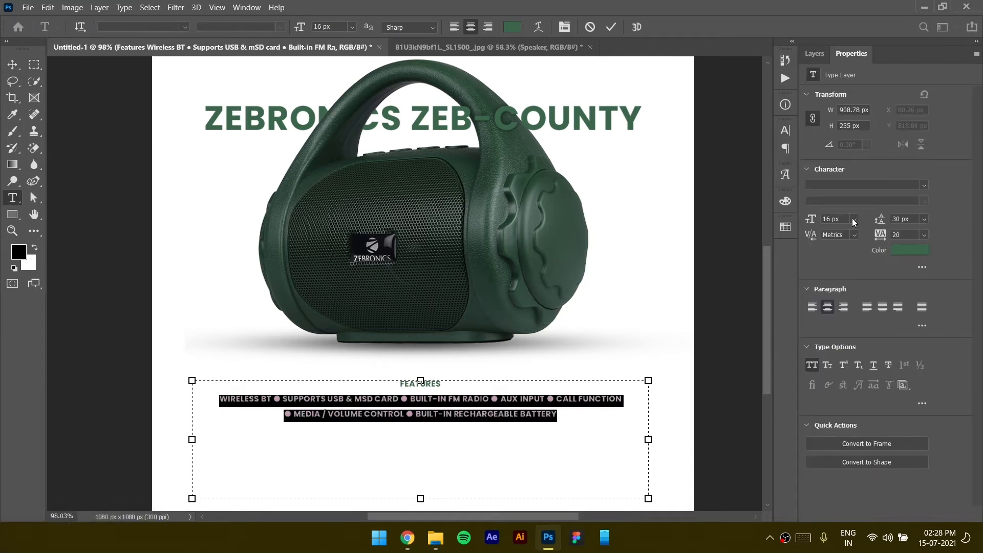
click(815, 366)
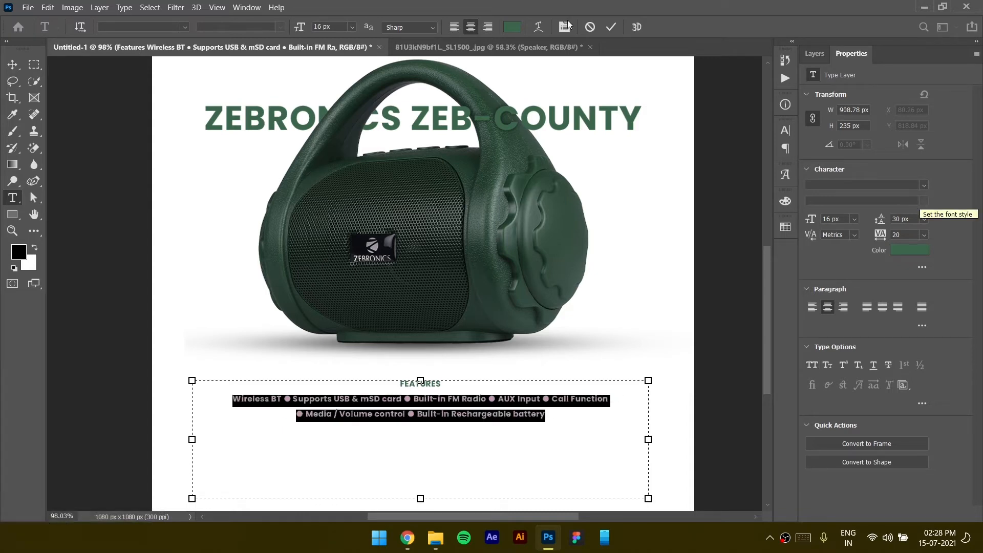
click(611, 27)
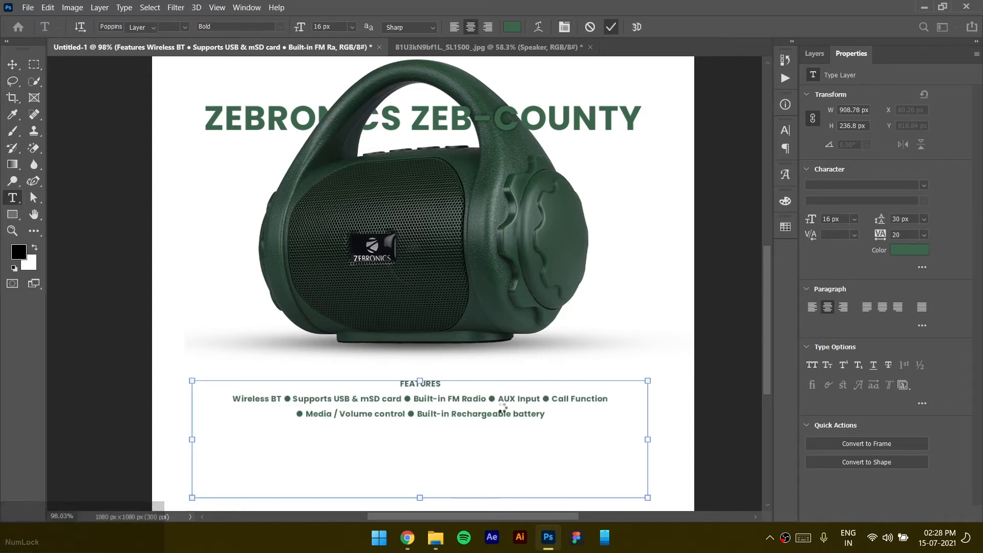
click(502, 414)
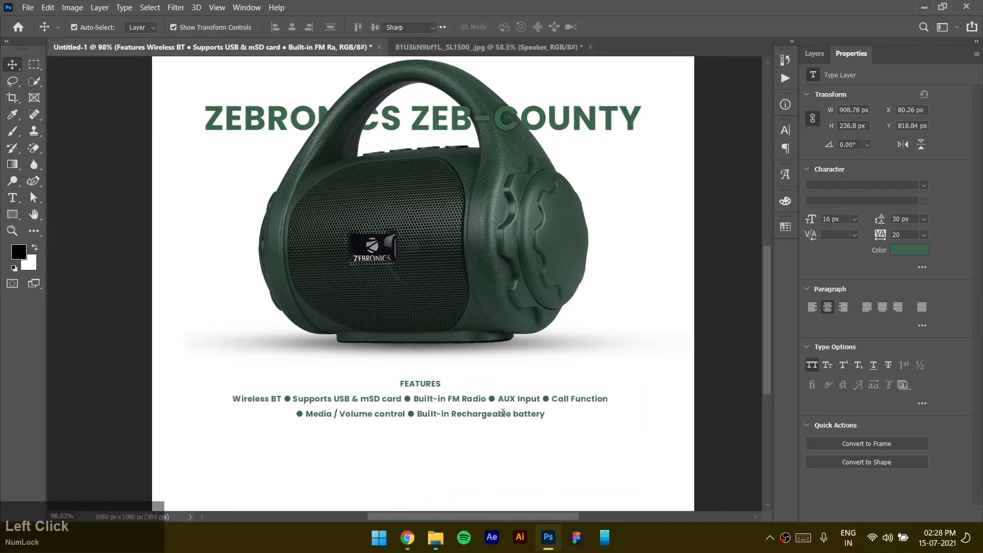
double_click(503, 413)
drag(545, 414, 233, 398)
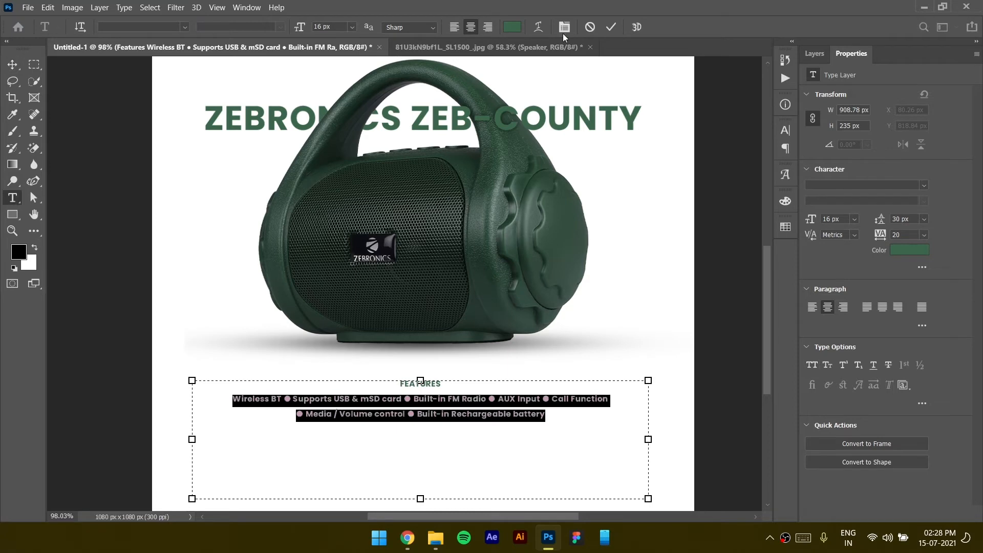
click(616, 28)
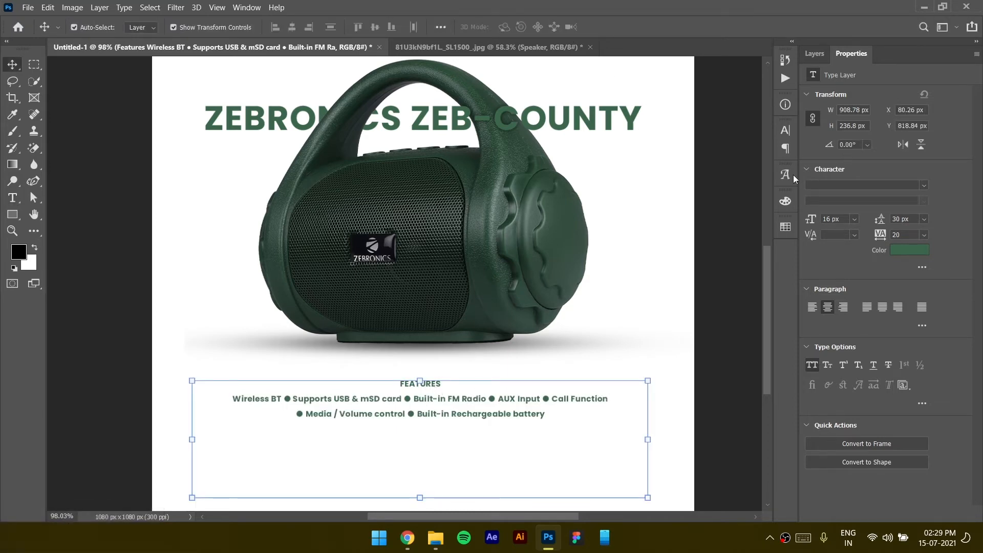
Set the font of the whole features text block to Poppins Regular
click(849, 184)
text(popp)
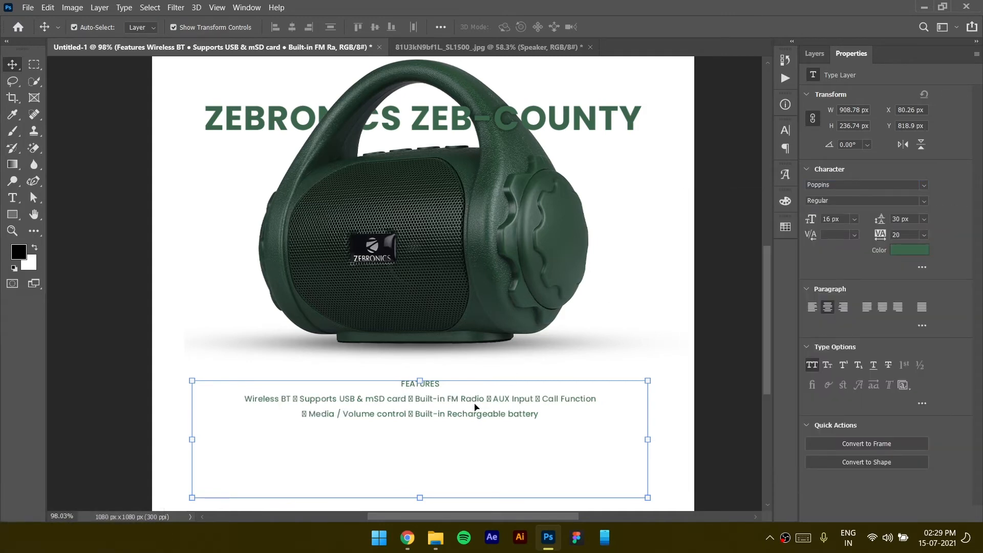
scroll(439, 408, up, 1)
drag(446, 428, 445, 399)
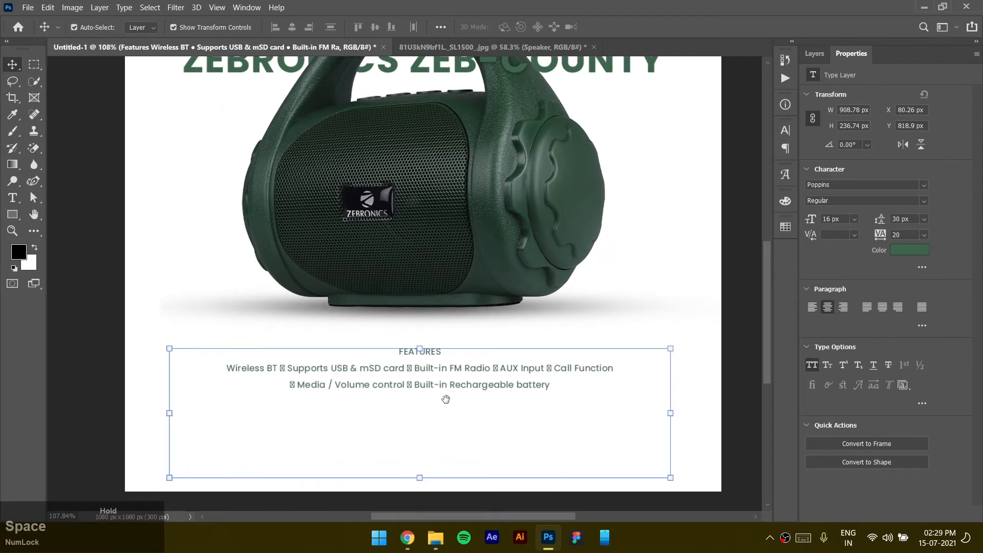
scroll(185, 102, up, 2)
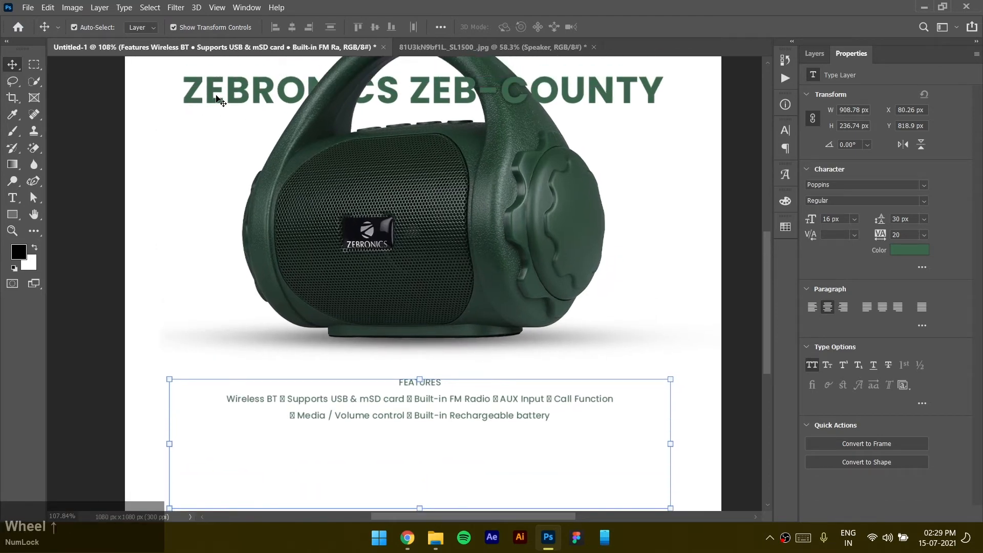
Open the Zebronics Zeb-County smart object's contents and check the product name's type properties
click(218, 98)
click(814, 53)
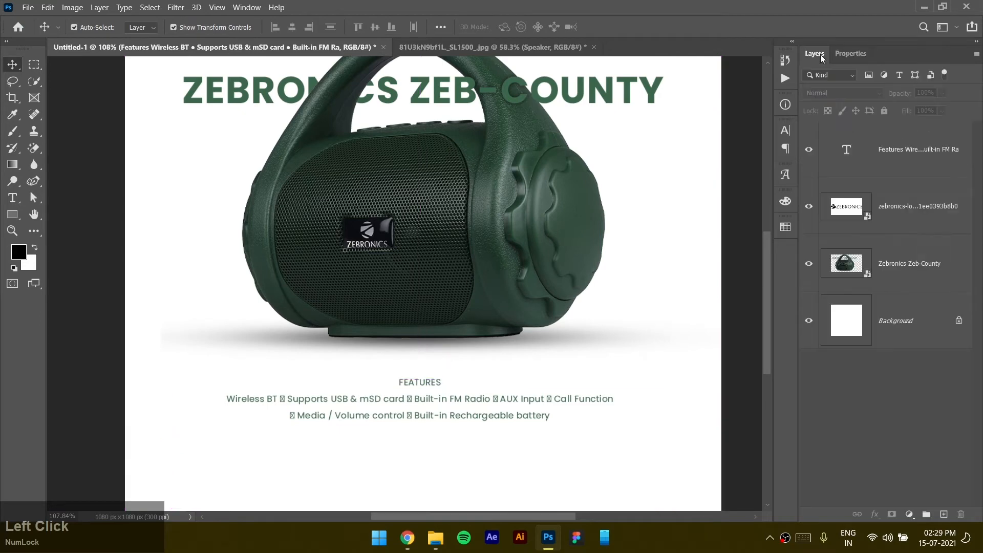
click(893, 217)
click(852, 268)
double_click(848, 266)
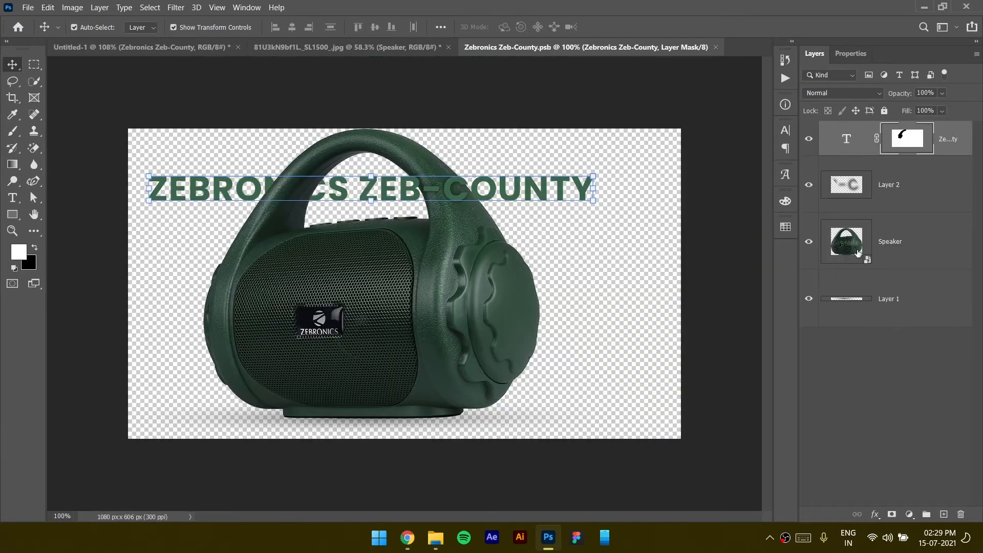
click(845, 143)
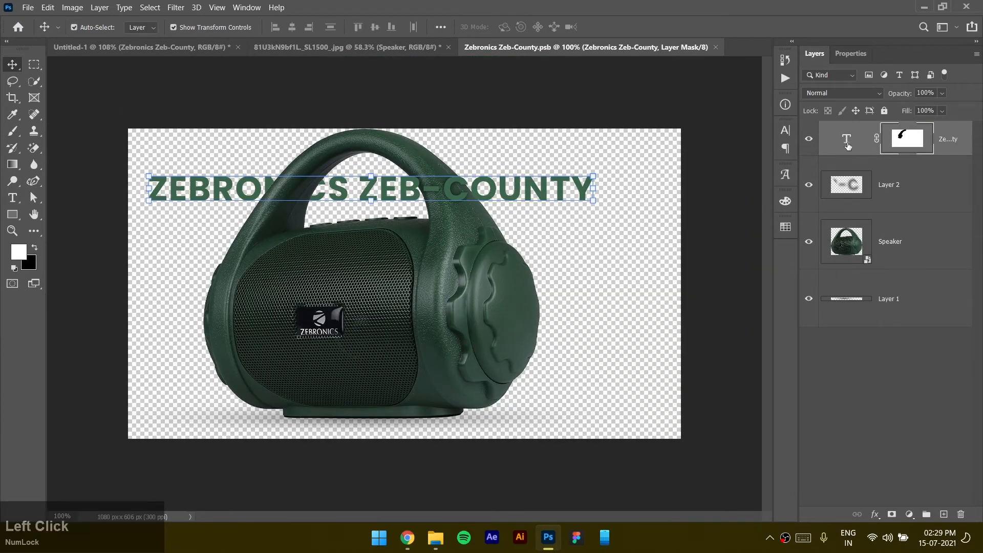
click(848, 145)
click(846, 58)
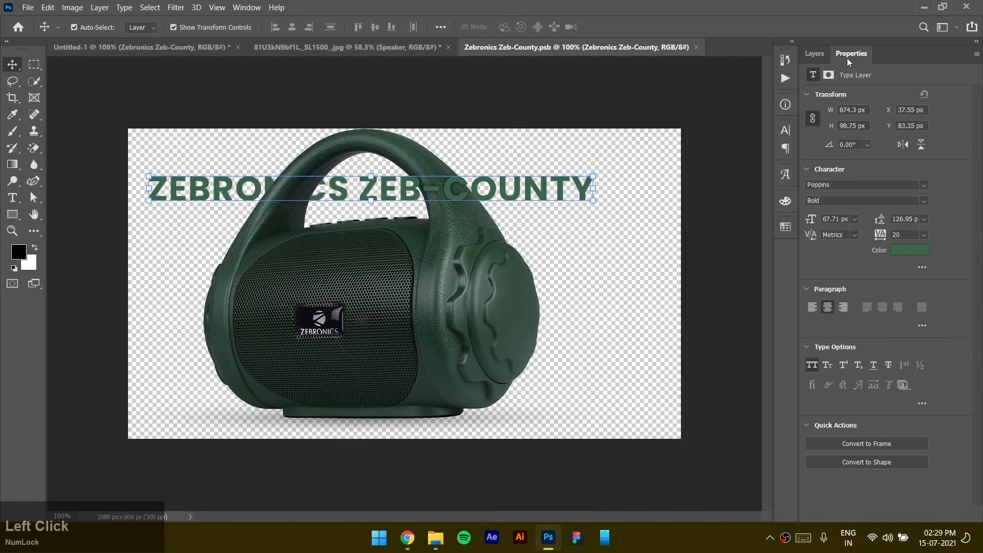
click(816, 54)
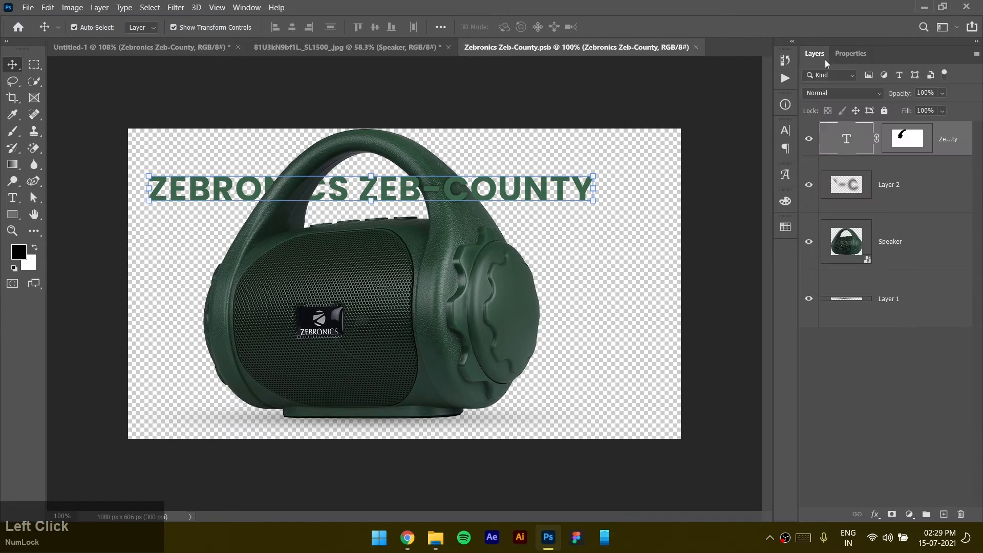
Close the smart object document and the speaker photo document, returning to the poster
click(696, 47)
click(448, 47)
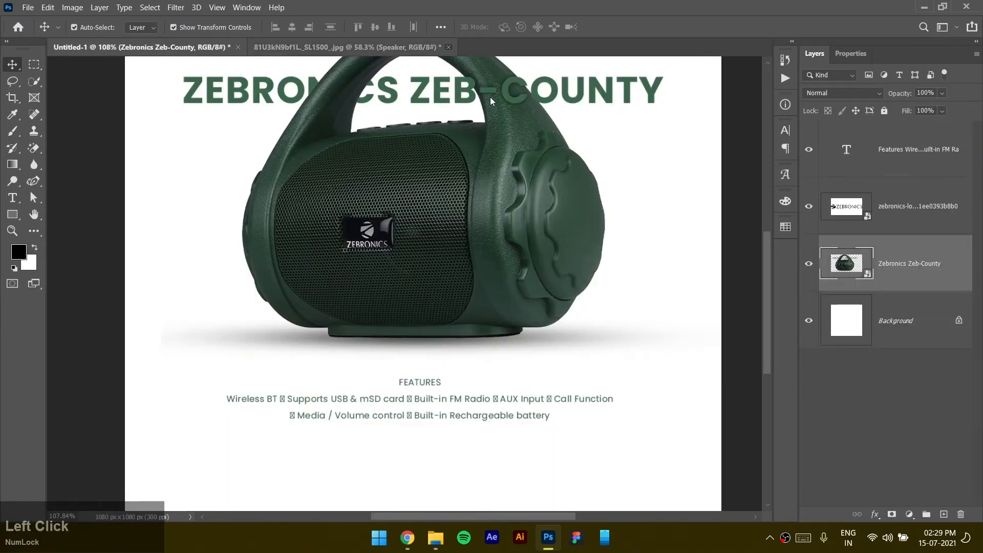
key(ctrl+w)
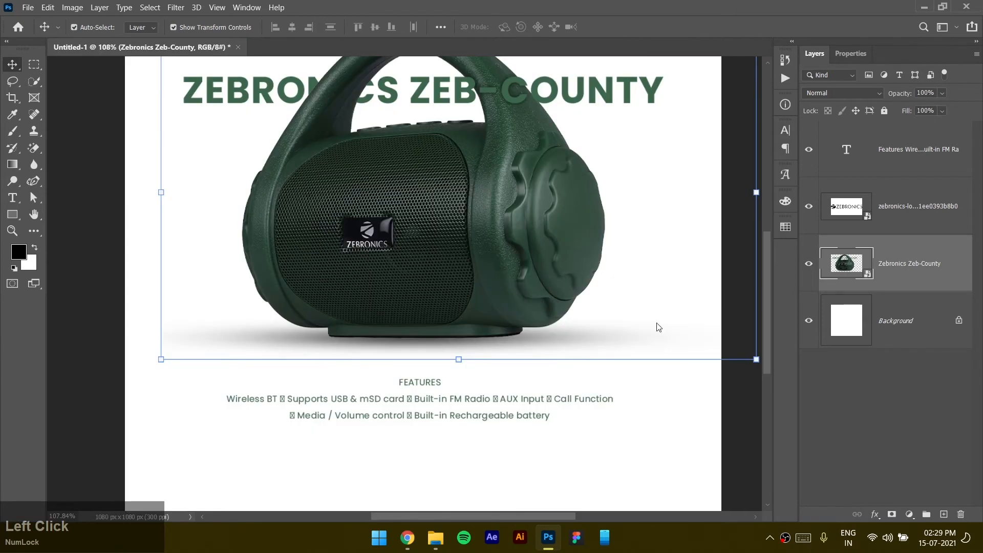
Replace the broken bullet after "Supports USB & mSD card" with the ● glyph
click(405, 413)
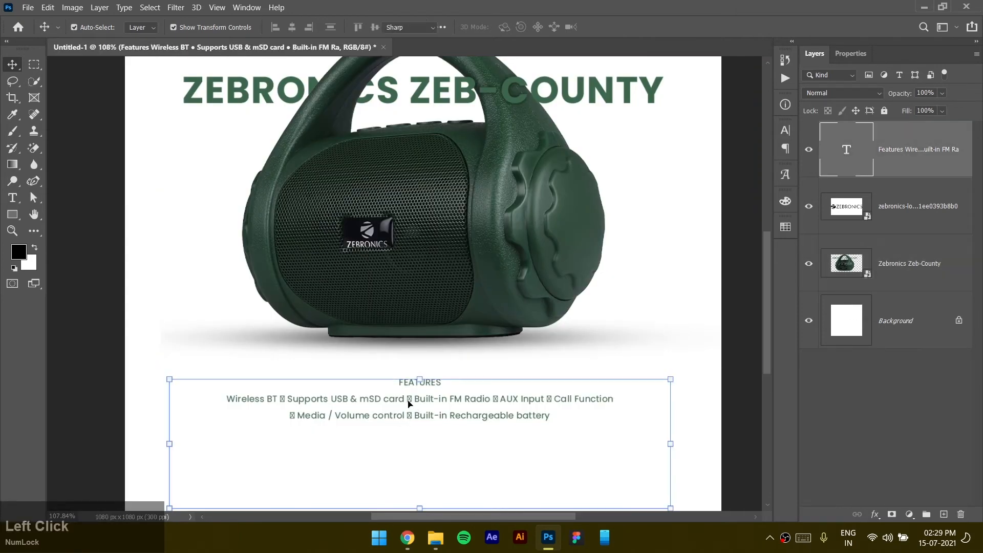
double_click(409, 402)
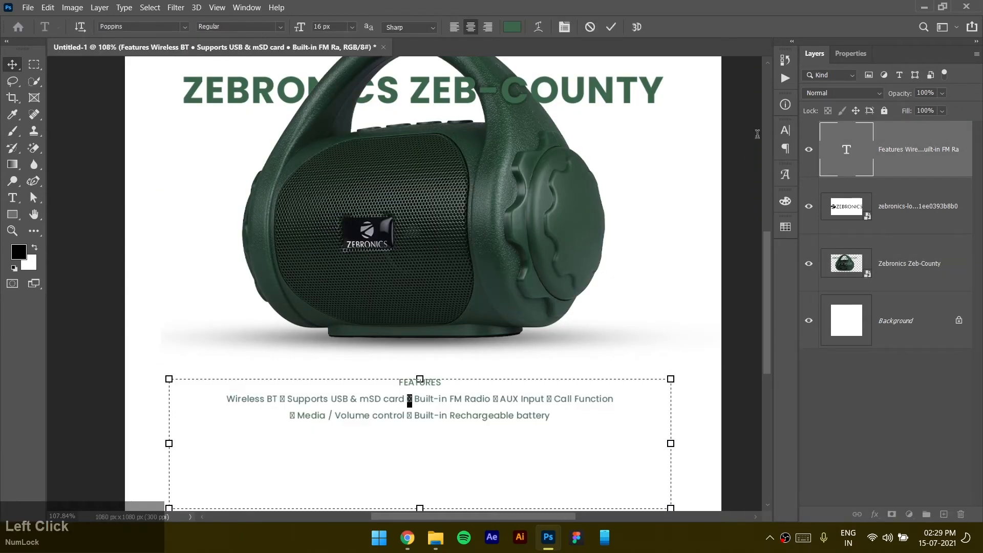
click(565, 28)
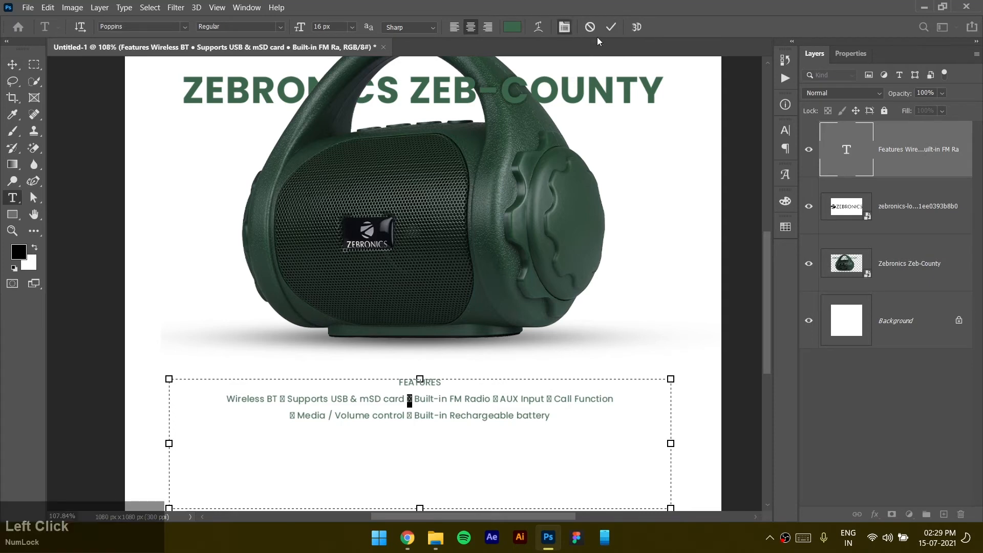
click(767, 126)
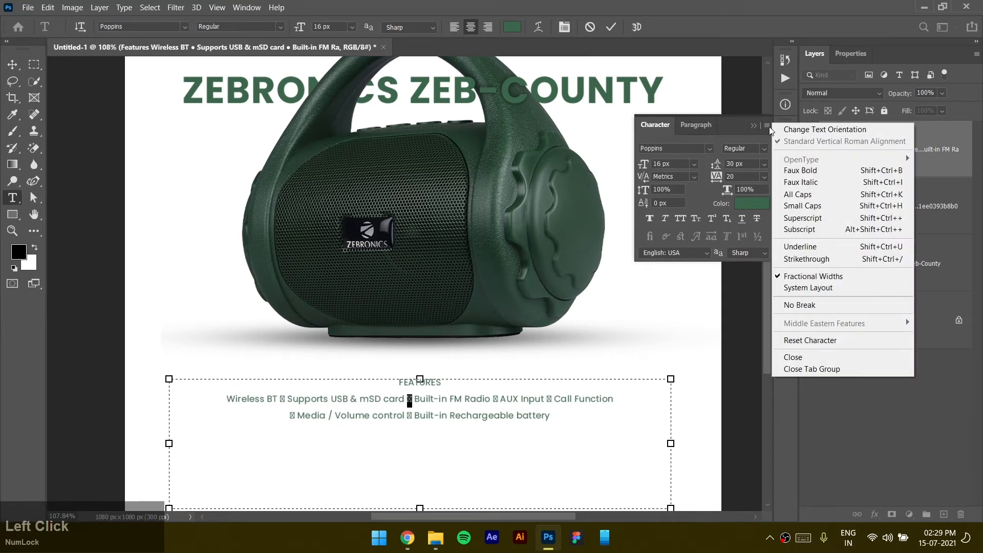
click(489, 47)
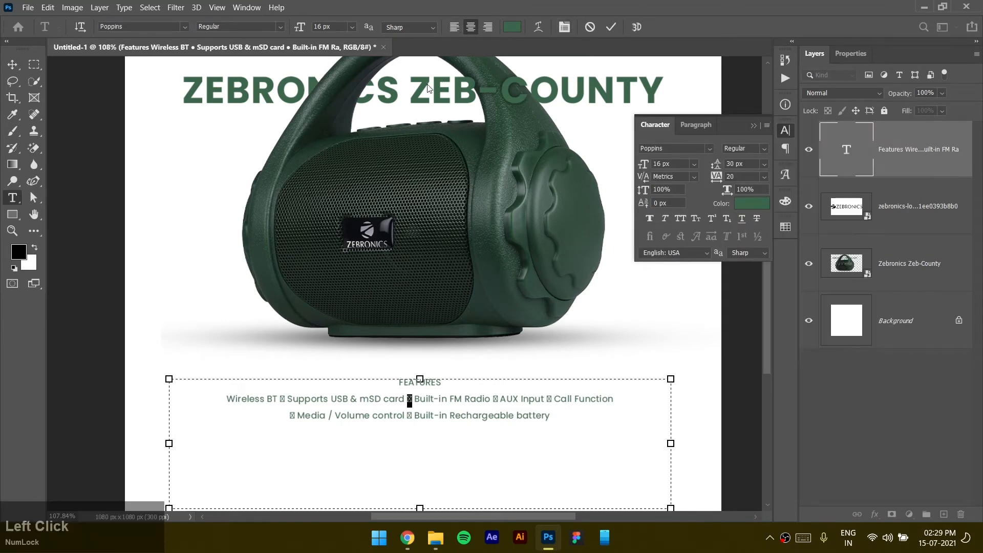
click(124, 7)
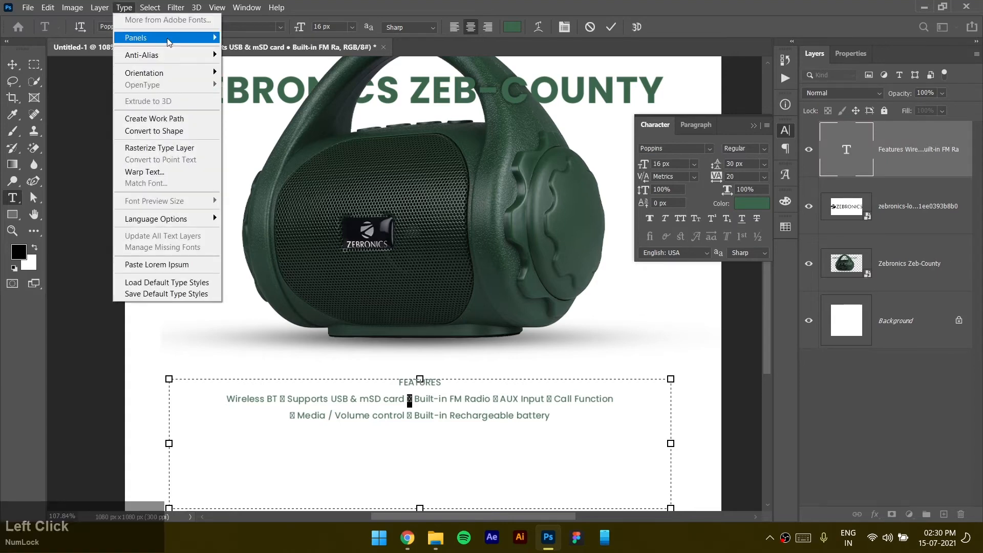
mouse_move(169, 42)
click(266, 67)
double_click(589, 193)
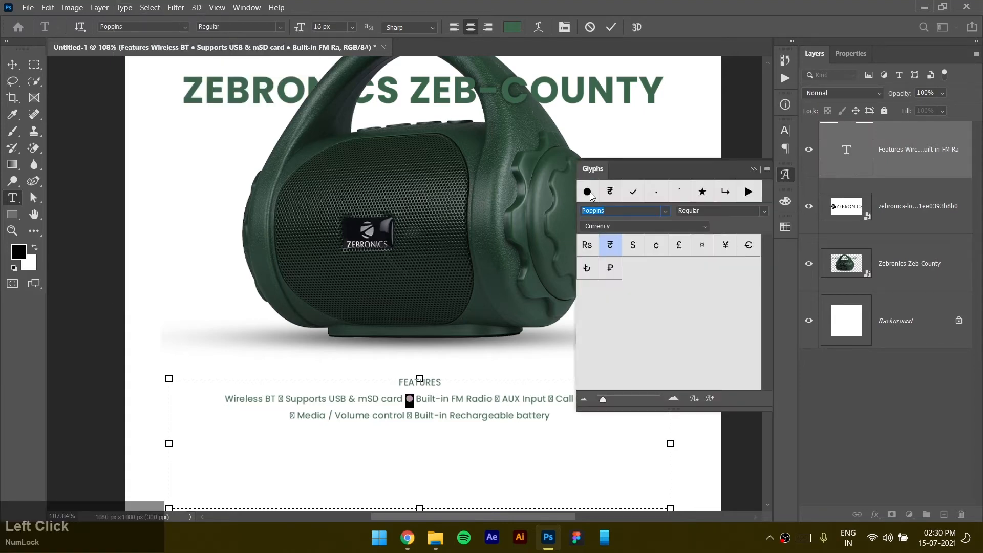
click(754, 170)
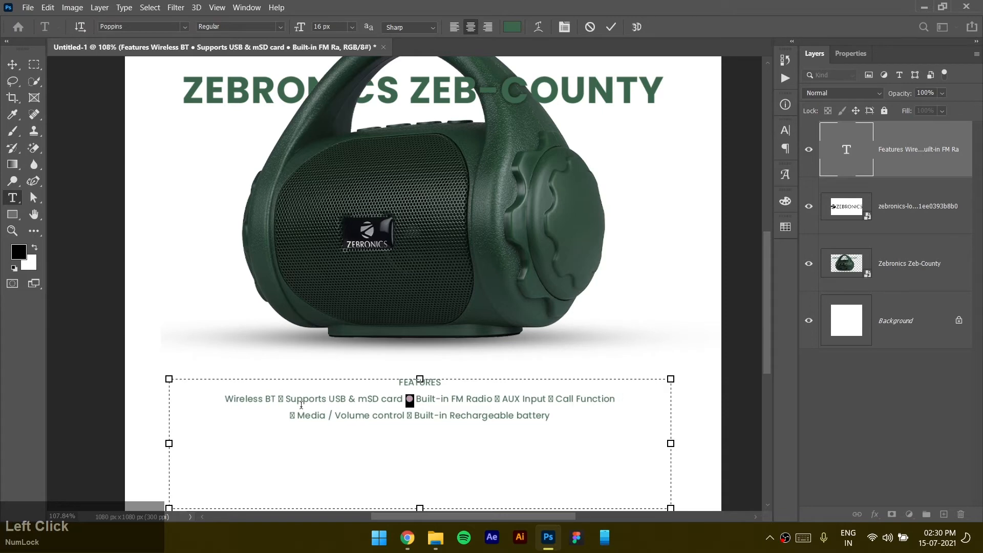
Copy the restored ● bullet and paste it over the other broken bullets in the first line of features
drag(285, 402, 278, 401)
drag(414, 400, 407, 400)
key(ctrl+c)
drag(282, 401, 278, 401)
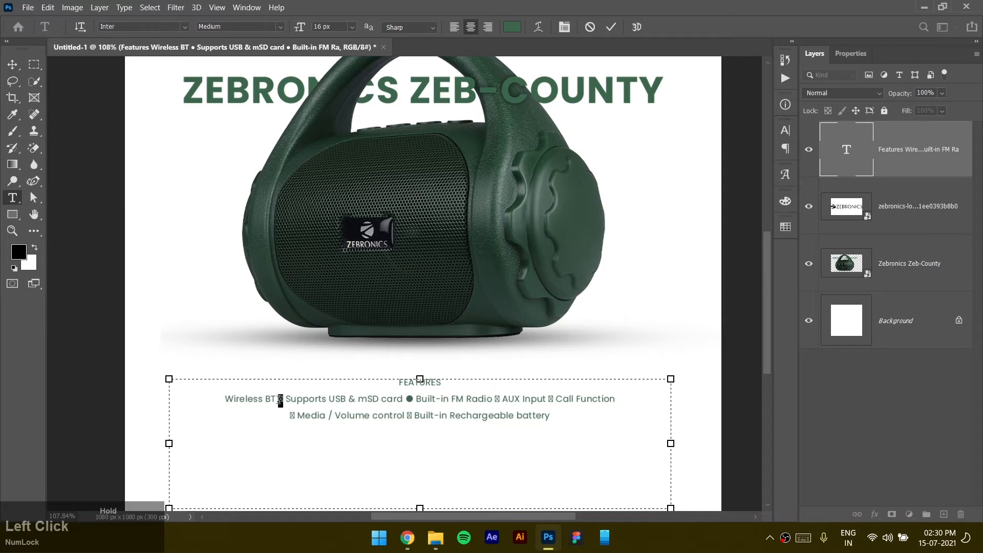
key(ctrl+v)
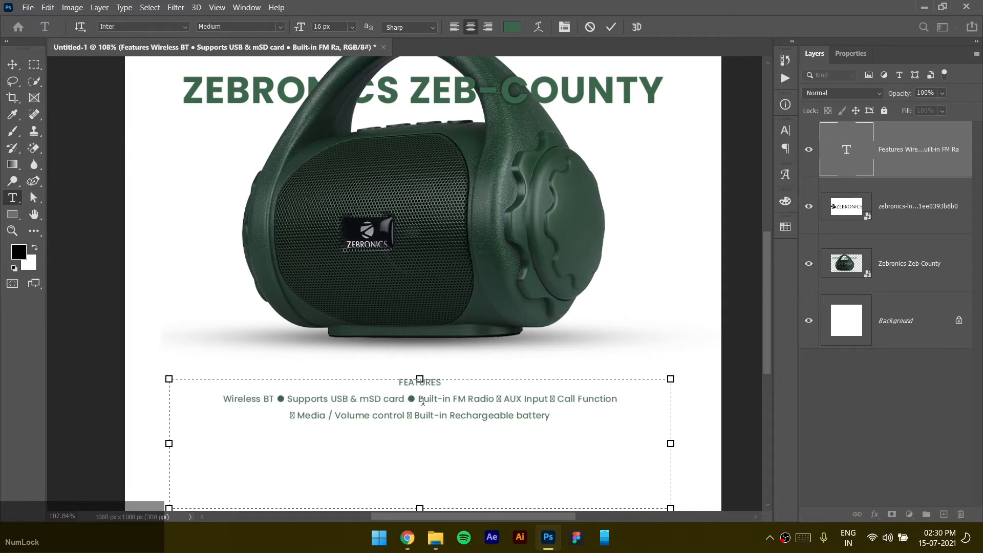
click(501, 400)
key(ctrl+v)
double_click(553, 400)
key(ctrl+v)
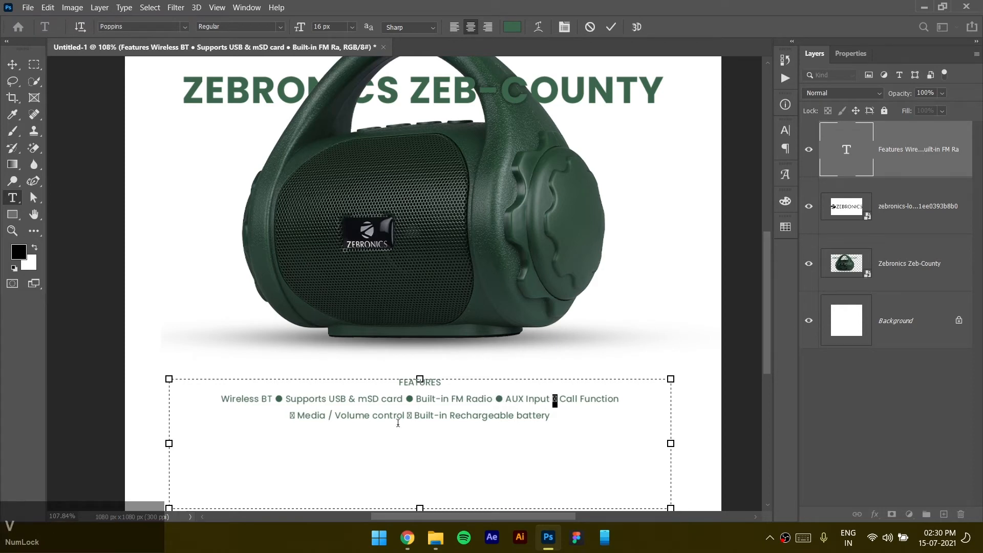
Paste the ● bullet over the broken bullets before "Media / Volume control" and "Built-in Rechargeable battery"
double_click(297, 422)
key(ctrl+v)
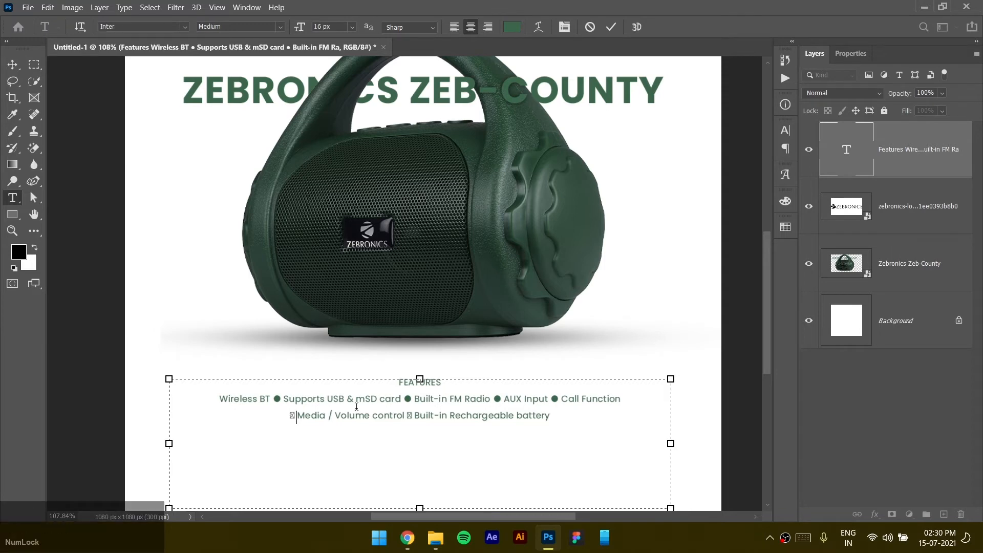
double_click(410, 416)
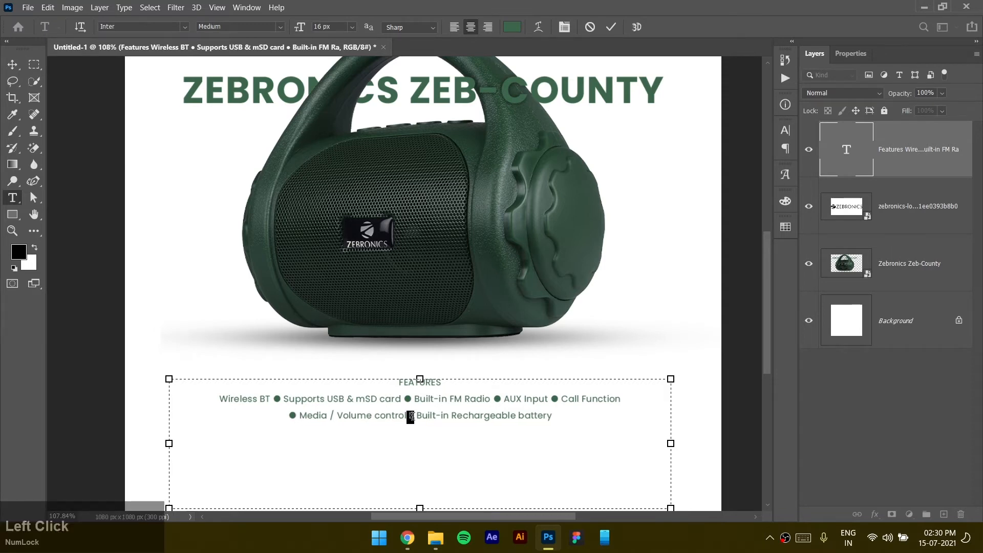
key(ctrl+v)
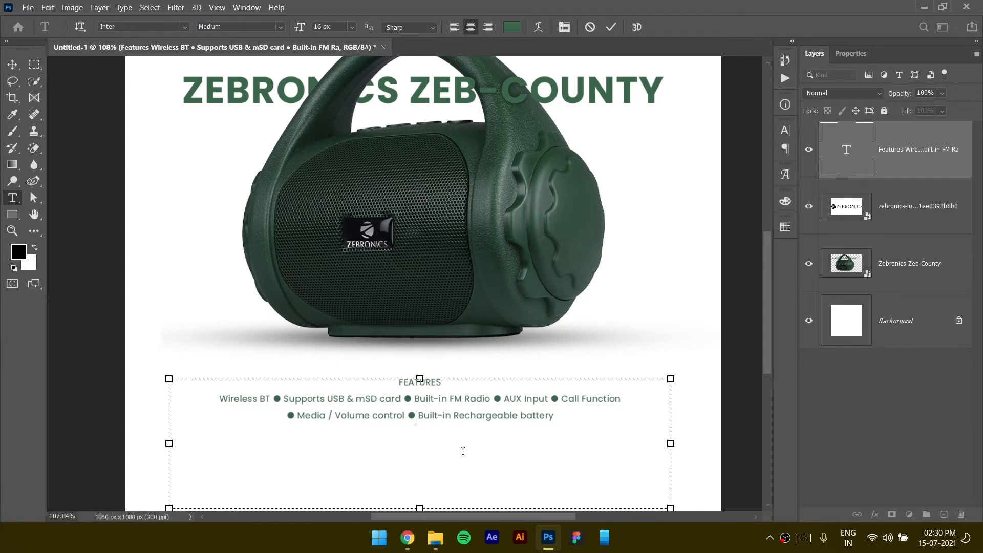
Shorten the features text box to fit its three lines and add a colon after the Features heading
drag(420, 507, 435, 435)
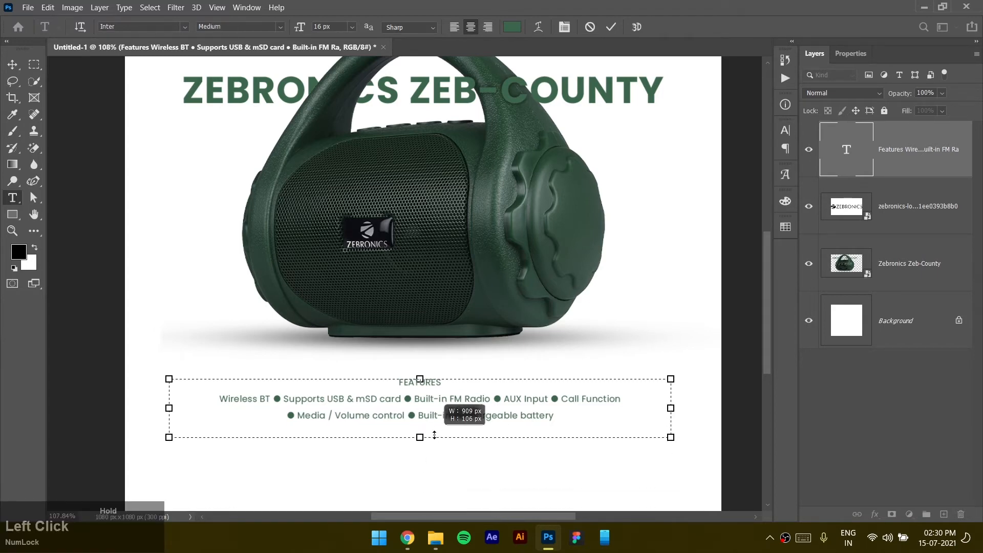
drag(438, 383, 426, 425)
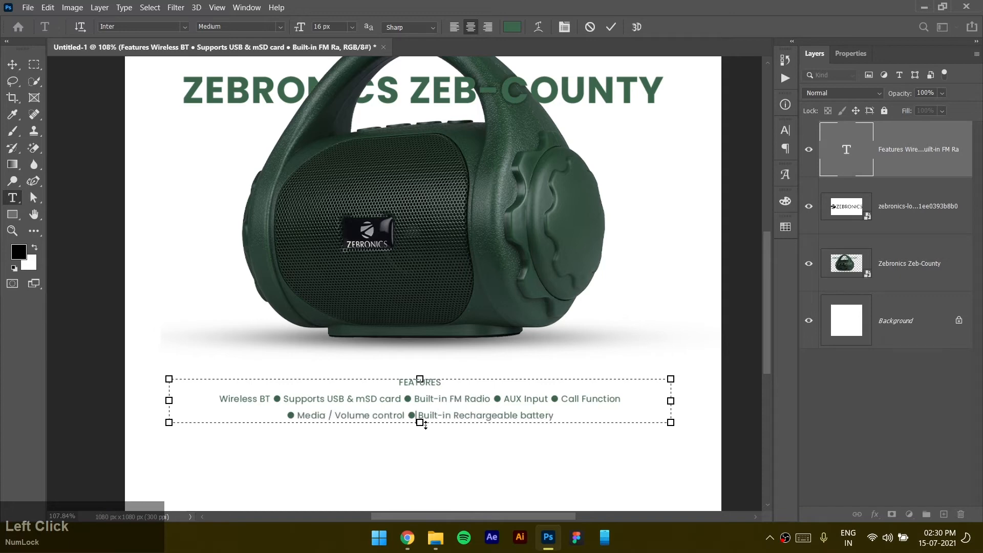
click(443, 385)
text(:)
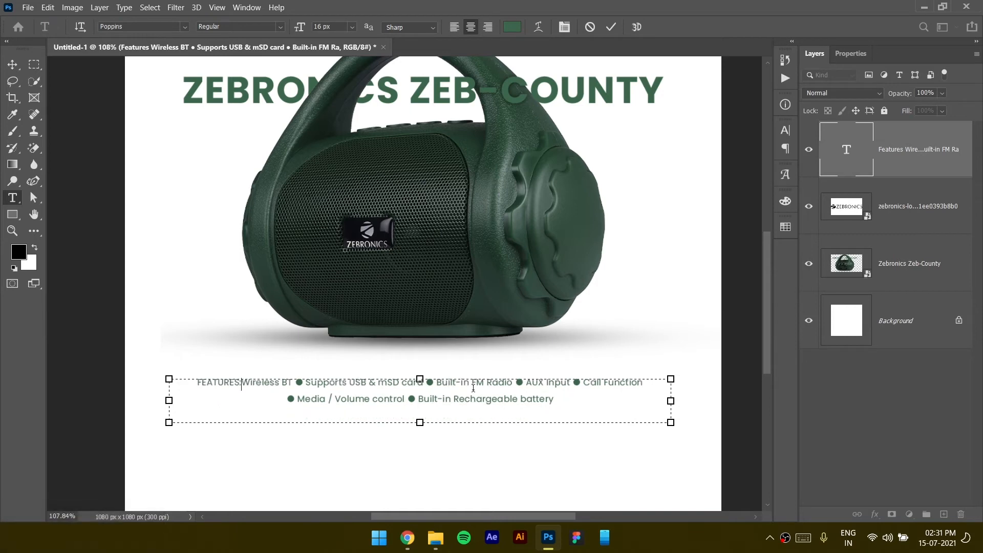
key(Return)
Set the "Features:" heading to SemiBold at 24 px and commit the text
drag(446, 385, 396, 382)
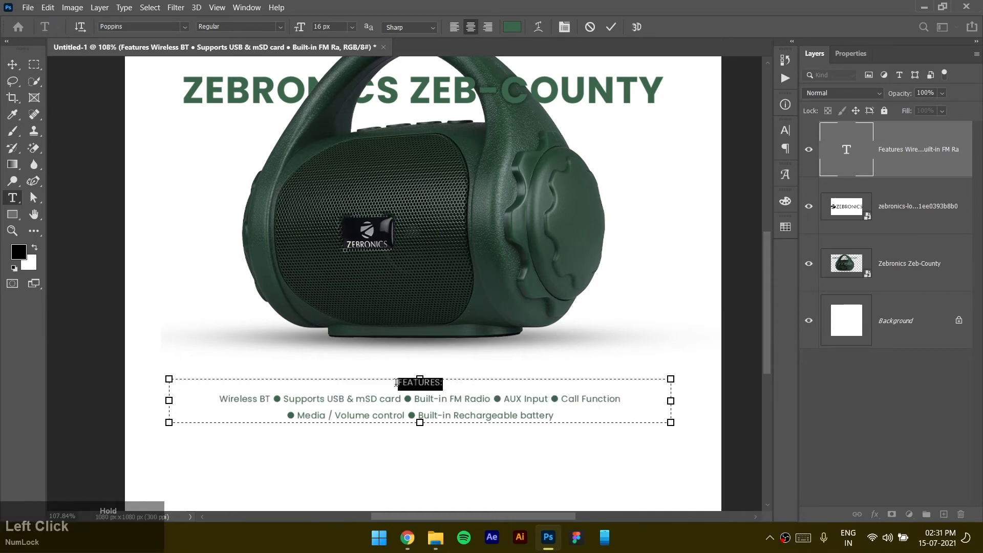
click(280, 26)
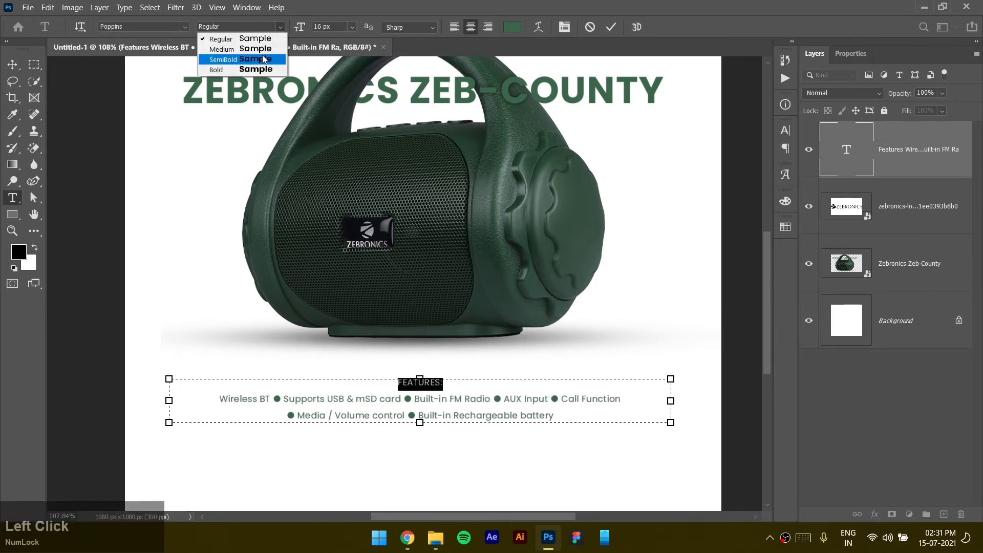
click(246, 60)
click(353, 27)
click(333, 160)
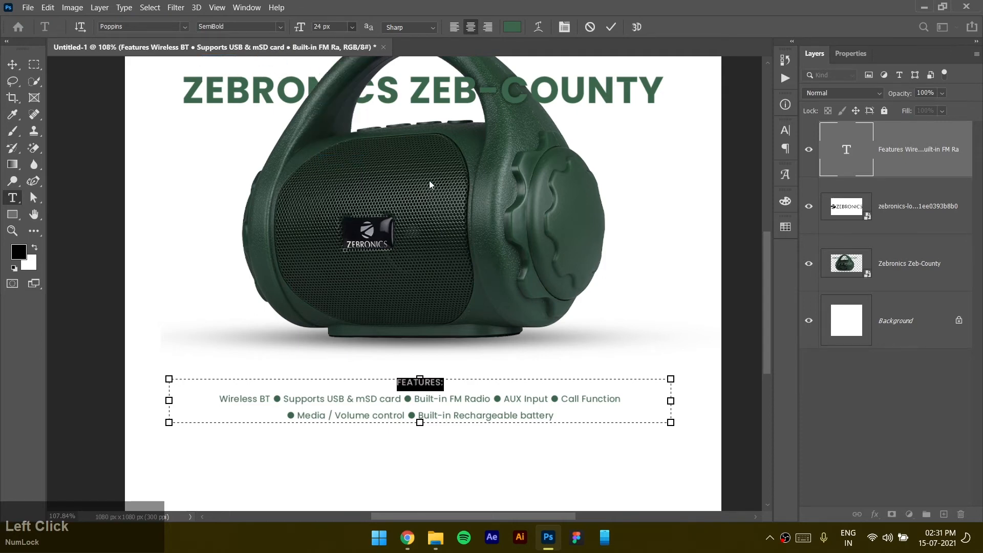
click(611, 28)
key(v)
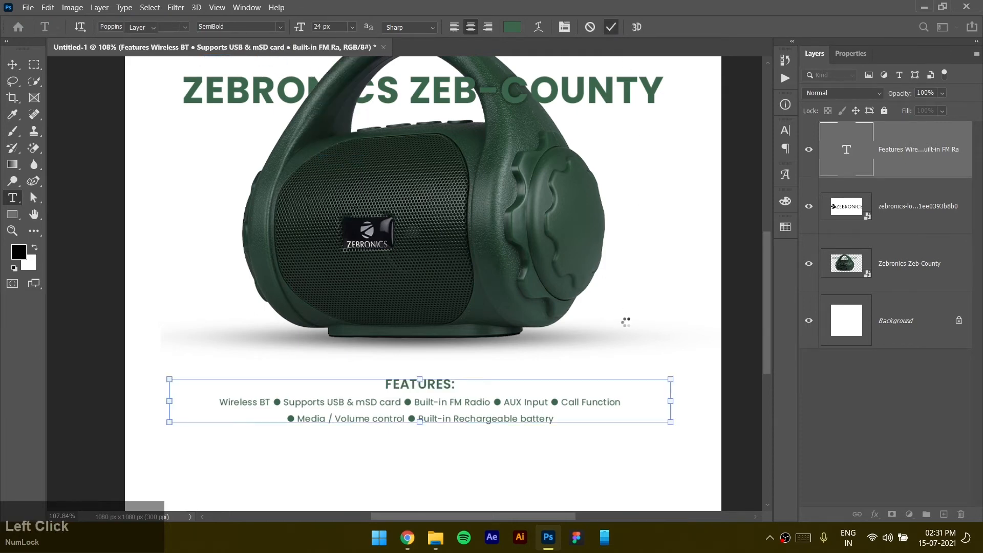
Duplicate the features text block just below the speaker and replace the copy's text with "599/-"
scroll(395, 420, down, 2)
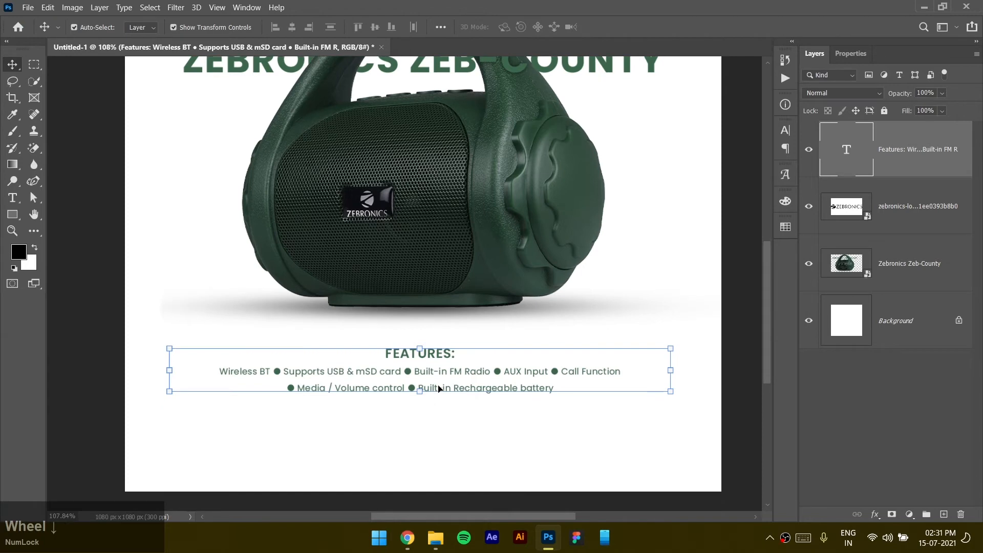
drag(440, 391, 446, 337)
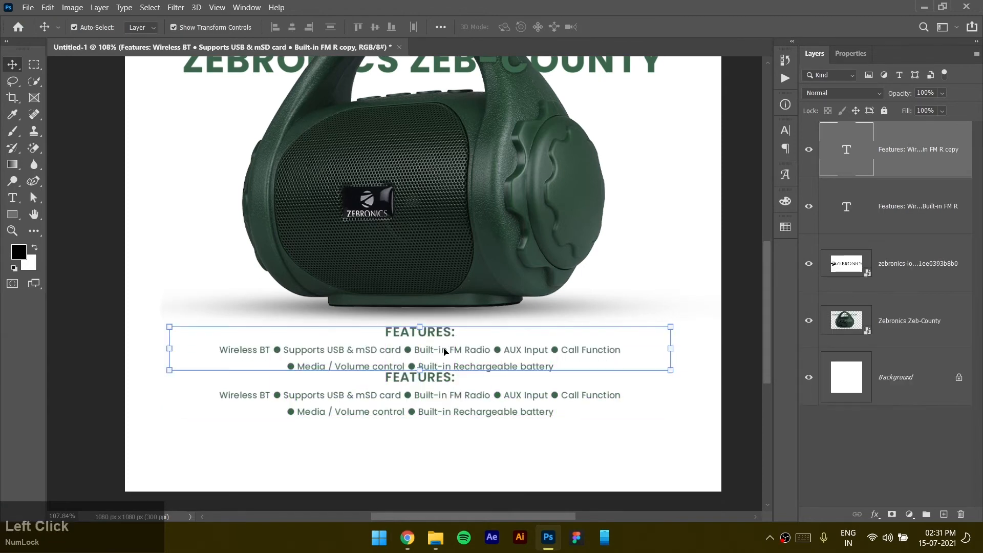
double_click(444, 347)
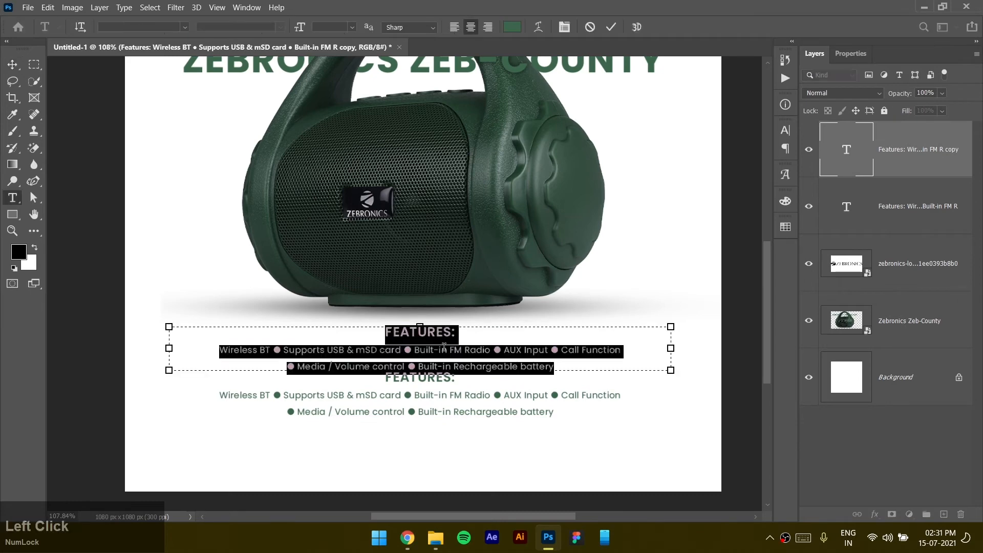
click(444, 347)
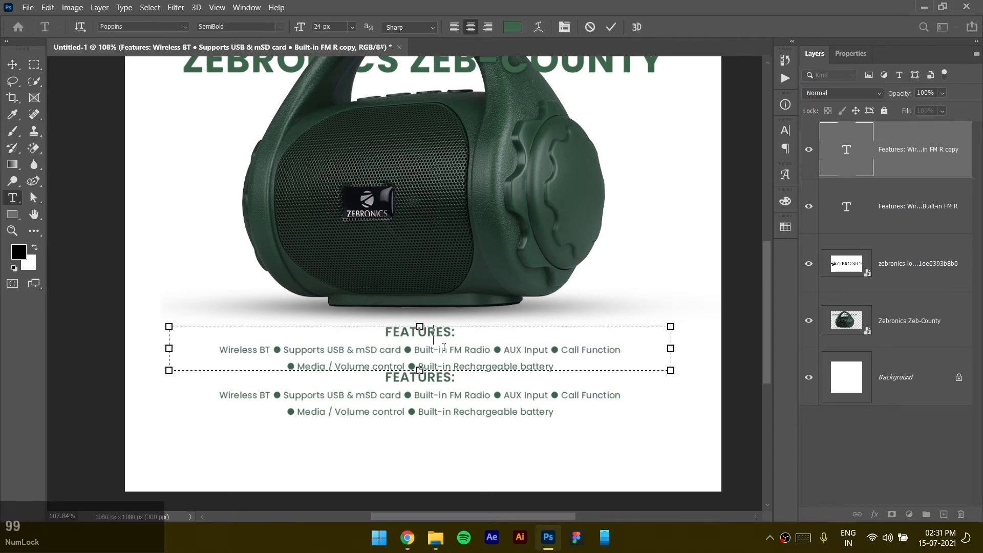
text(599/-)
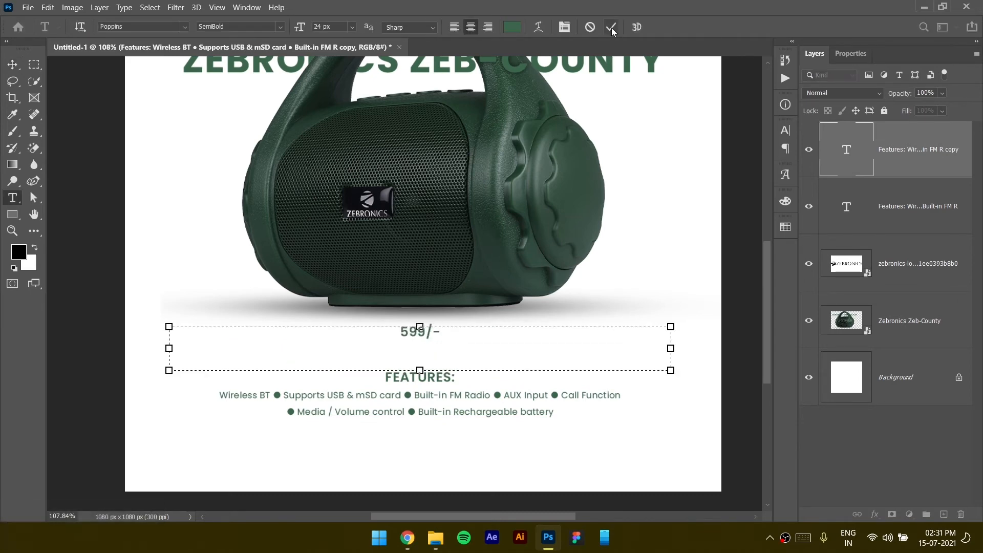
click(572, 318)
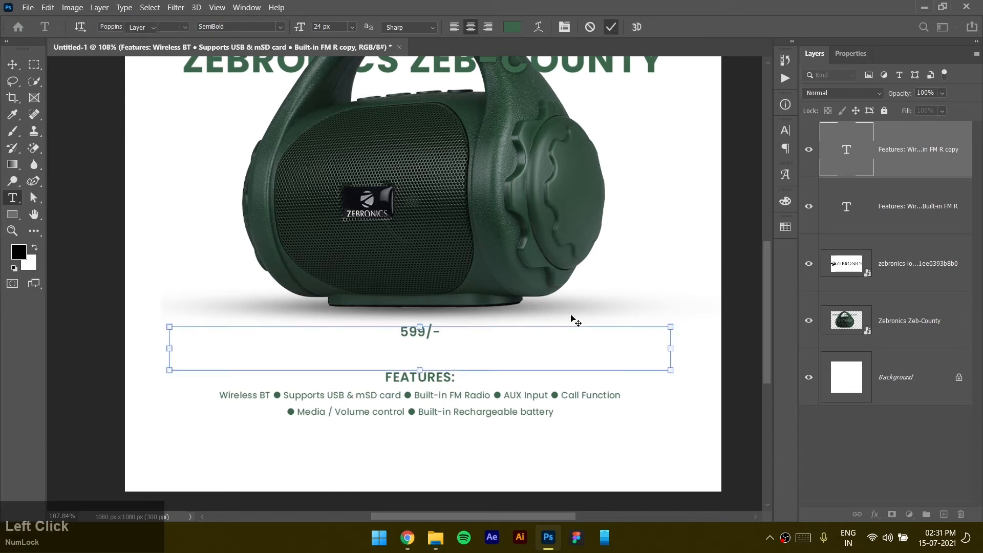
Insert the ₹ currency glyph in front of 599/-
double_click(426, 336)
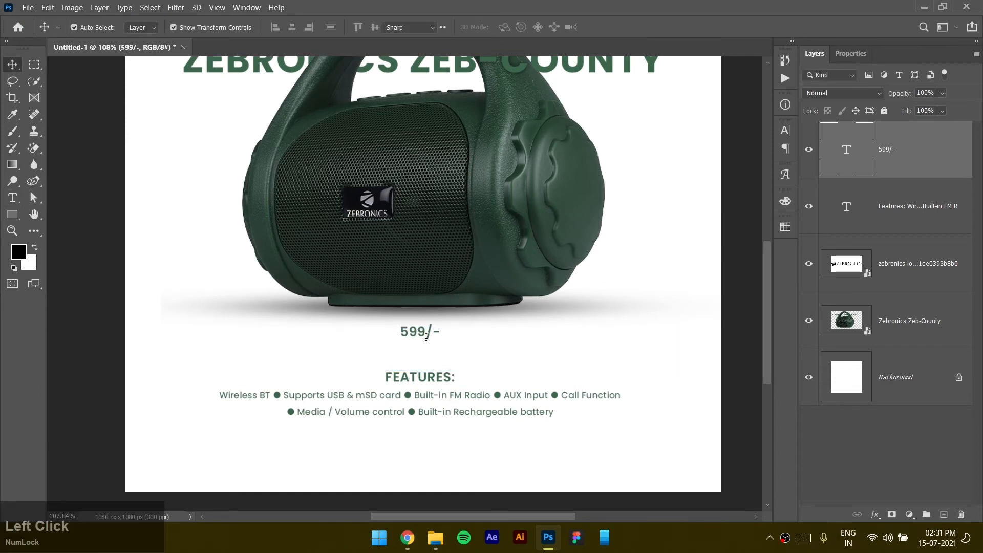
click(128, 5)
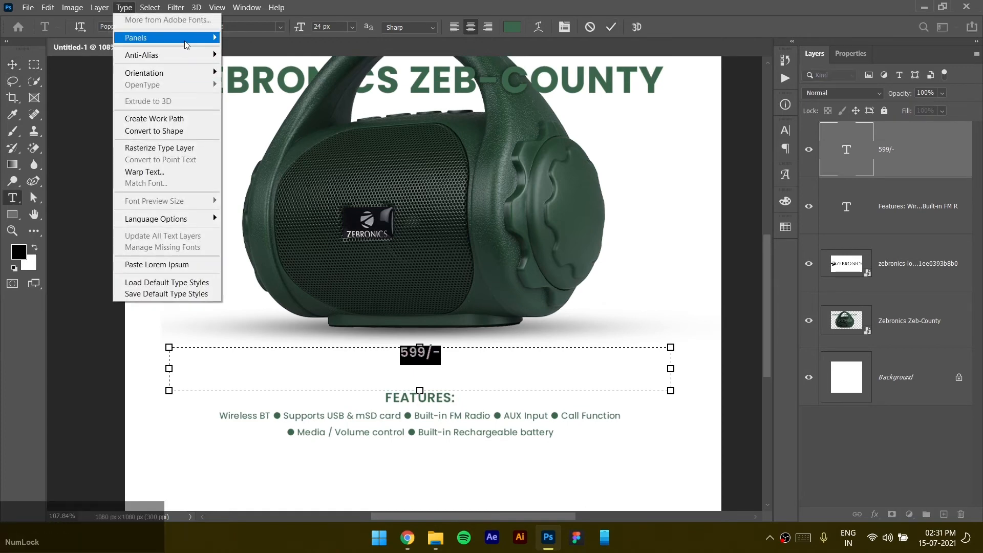
mouse_move(153, 37)
click(251, 62)
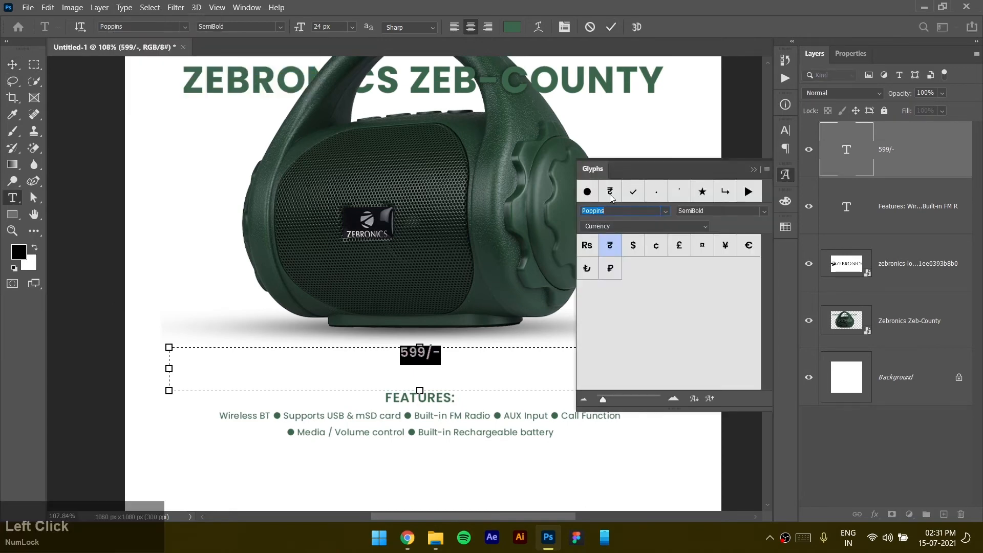
double_click(611, 195)
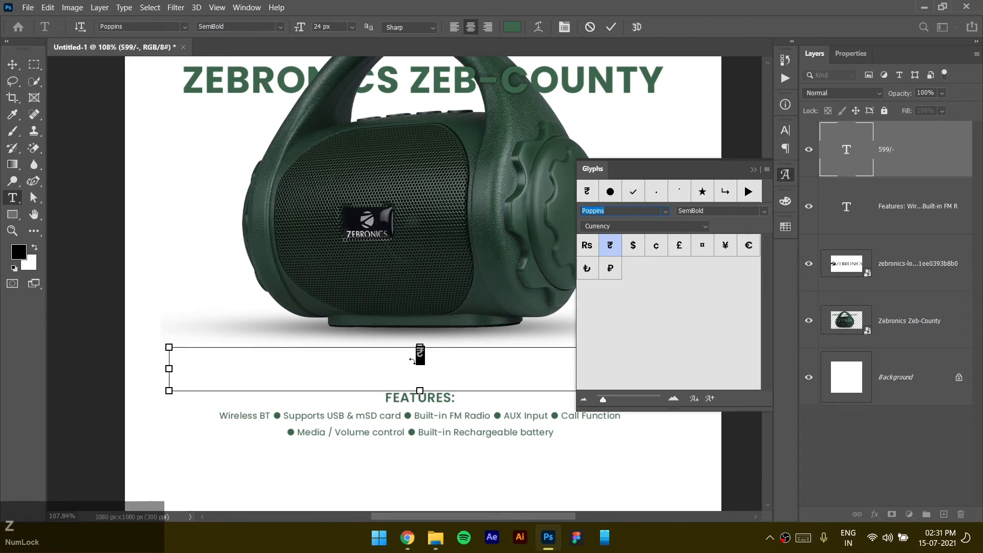
key(ctrl+z)
click(401, 352)
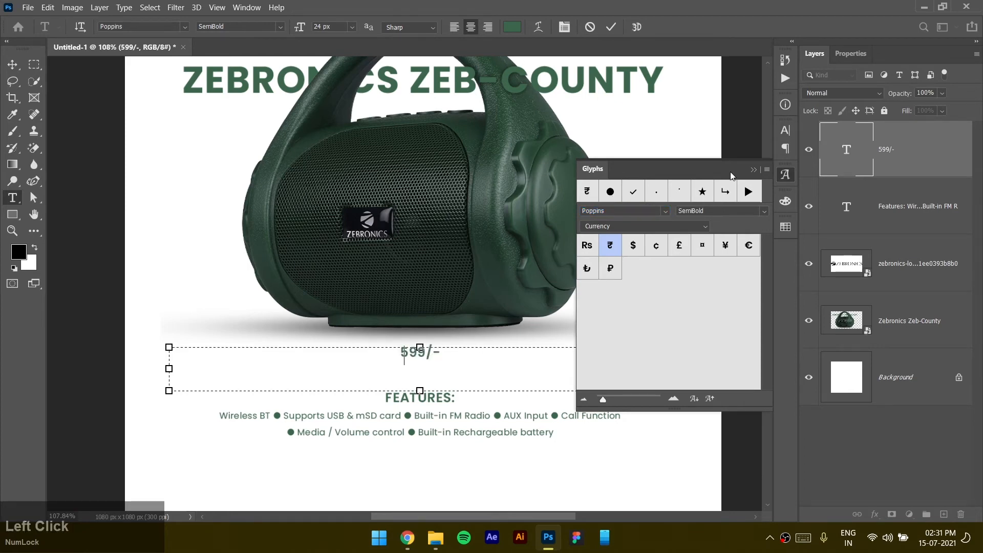
click(754, 170)
Set the font of the ₹ symbol in the price text to Montserrat Bold
drag(404, 353, 395, 353)
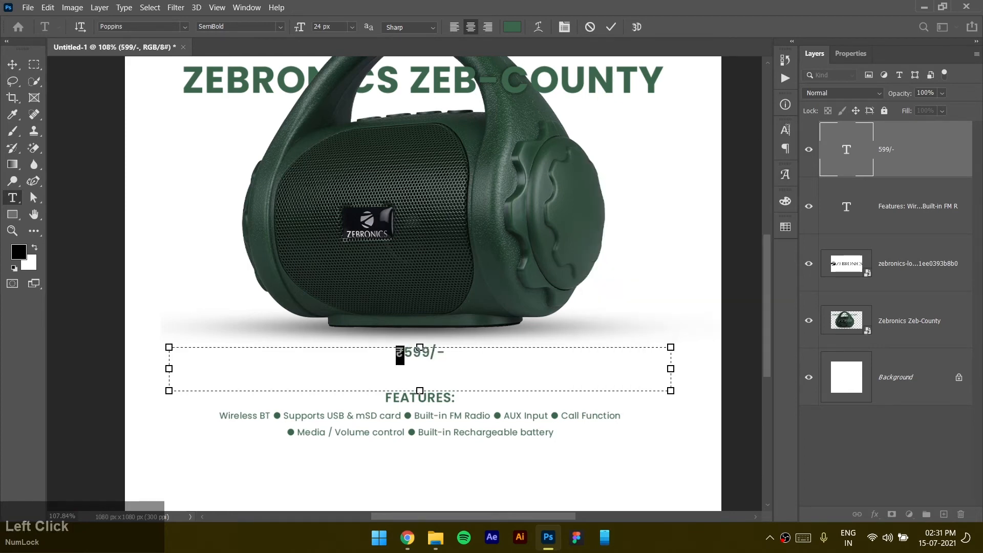
click(851, 53)
click(858, 185)
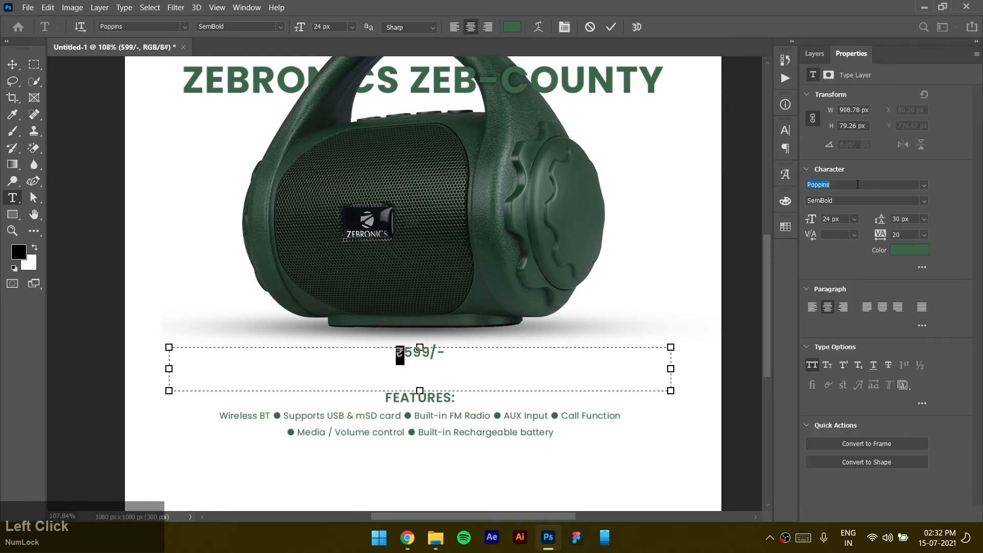
text(mon)
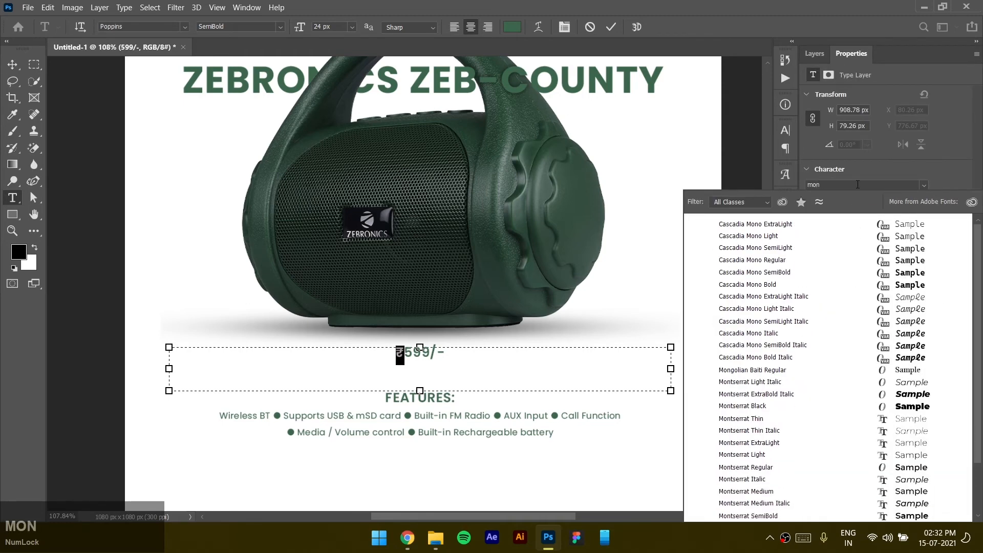
text(tserrat)
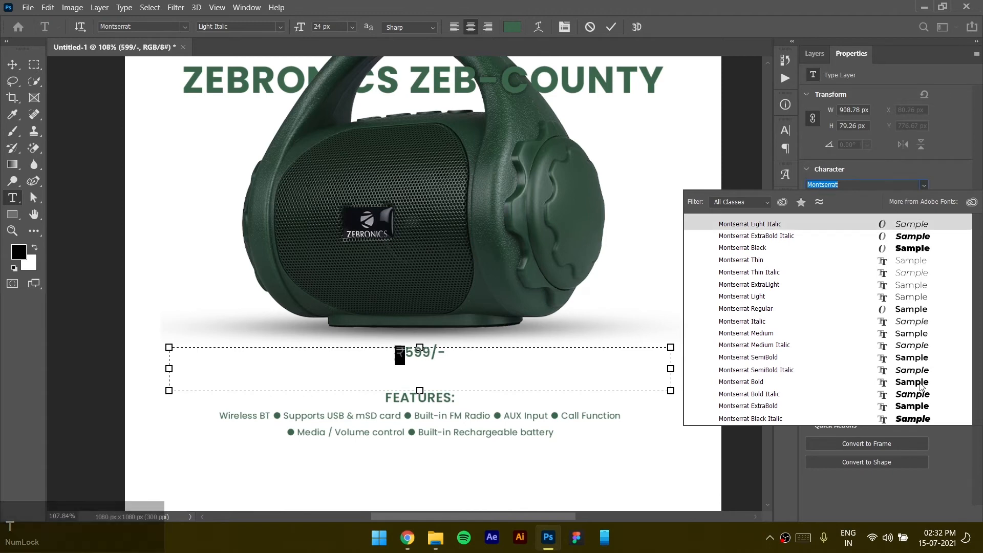
click(921, 387)
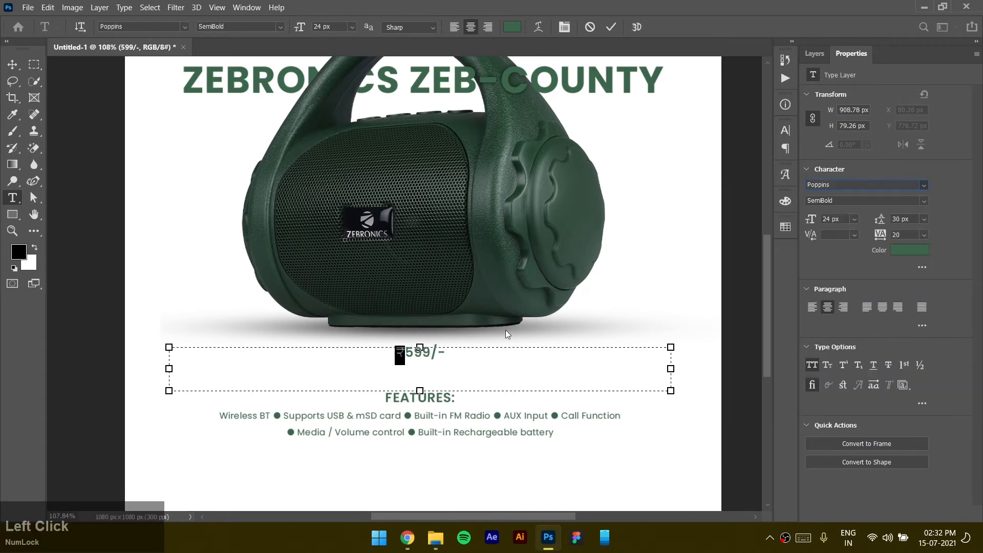
Commit the ₹599/- text and convert it from paragraph text to point text
click(123, 8)
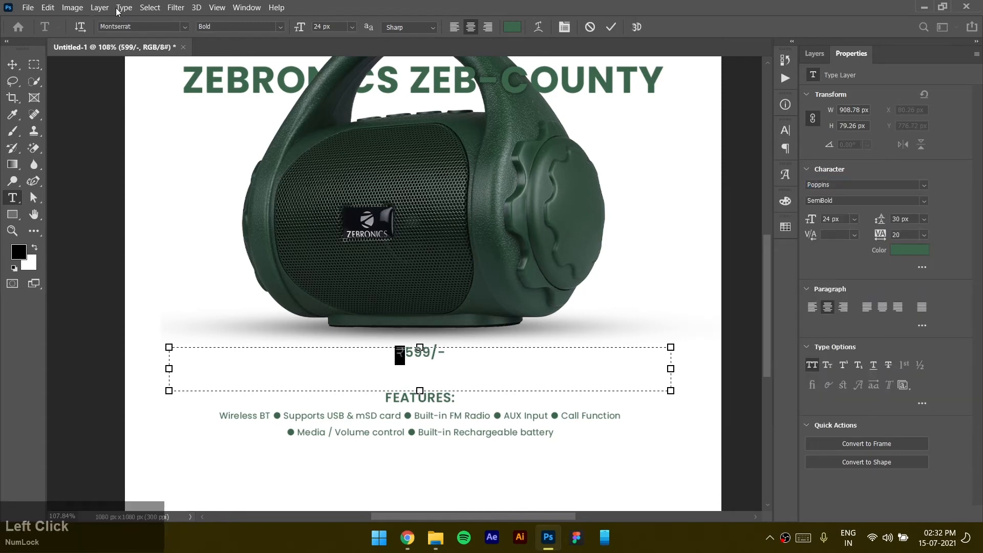
click(151, 148)
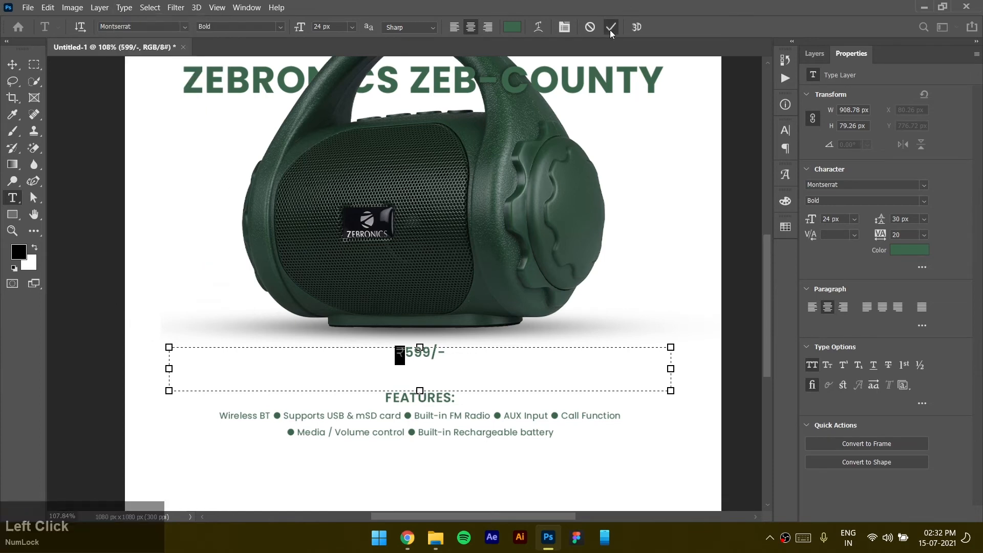
click(124, 8)
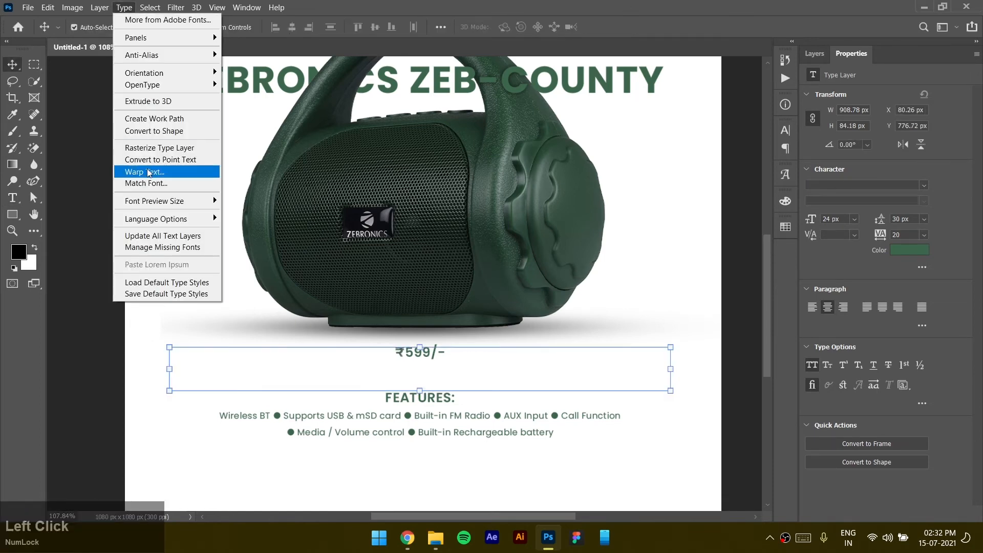
click(154, 161)
key(v)
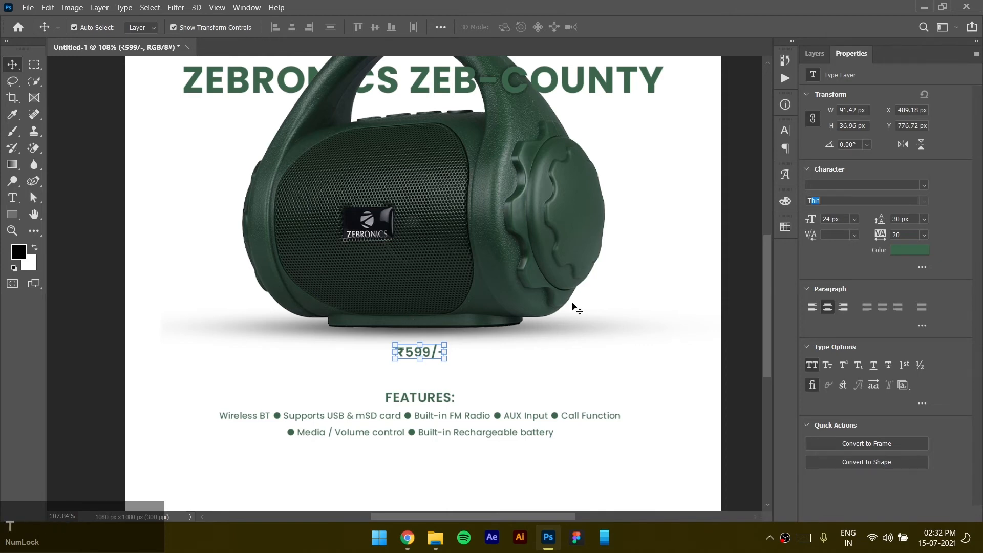
Try to change the font style of the whole ₹599/- text to Bold
click(817, 55)
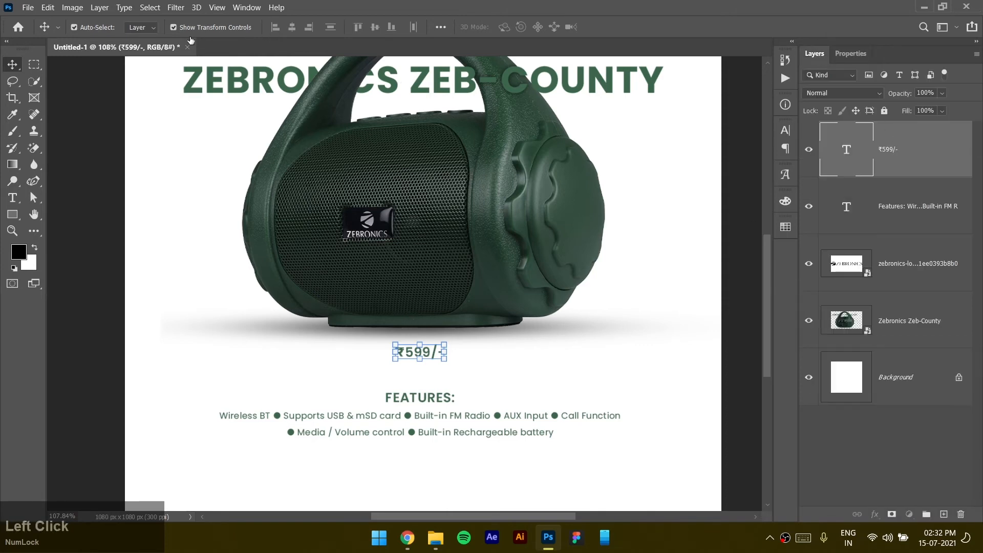
click(425, 349)
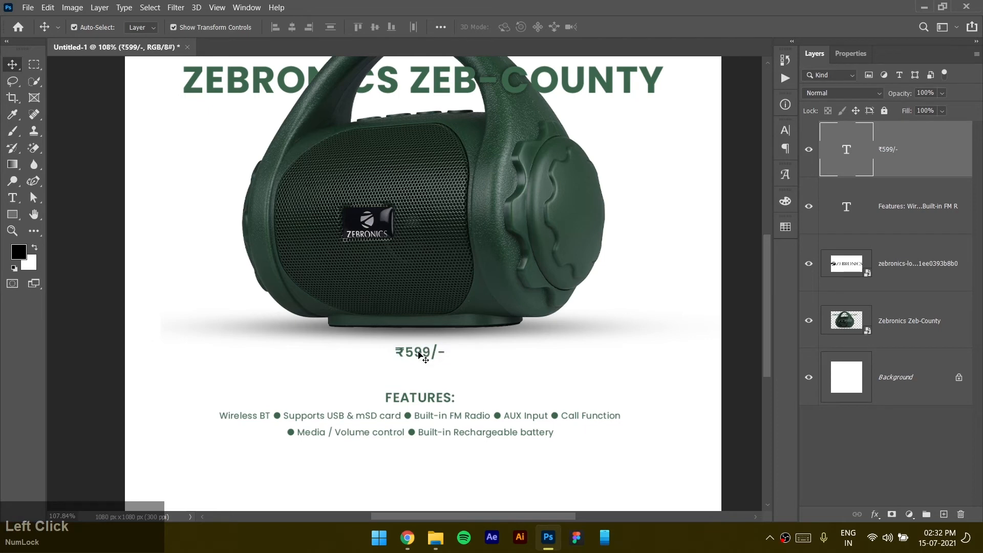
key(t)
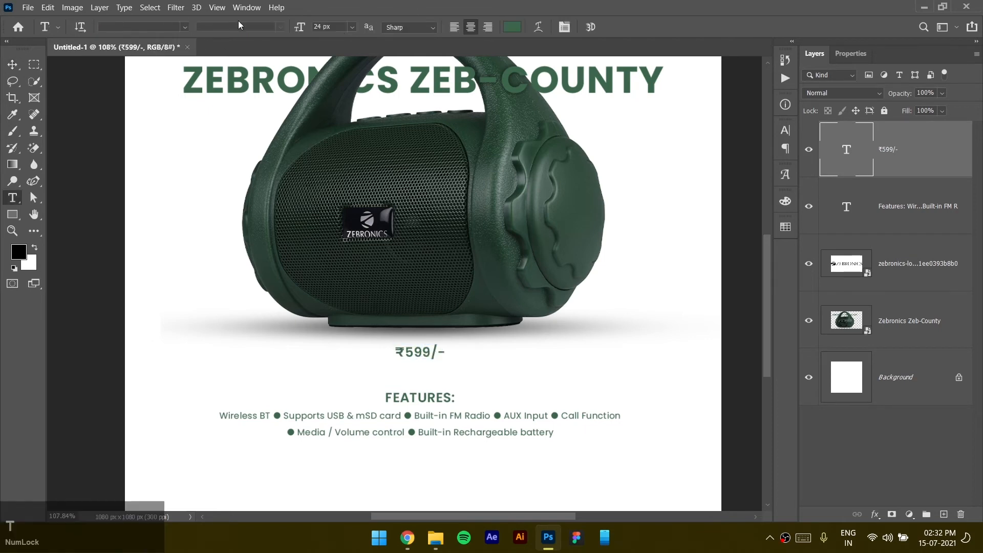
click(239, 24)
text(Bold)
key(Return)
Move the ₹599/- text slightly down toward the Features heading and set its font to Poppins Bold
click(12, 65)
drag(424, 356, 424, 370)
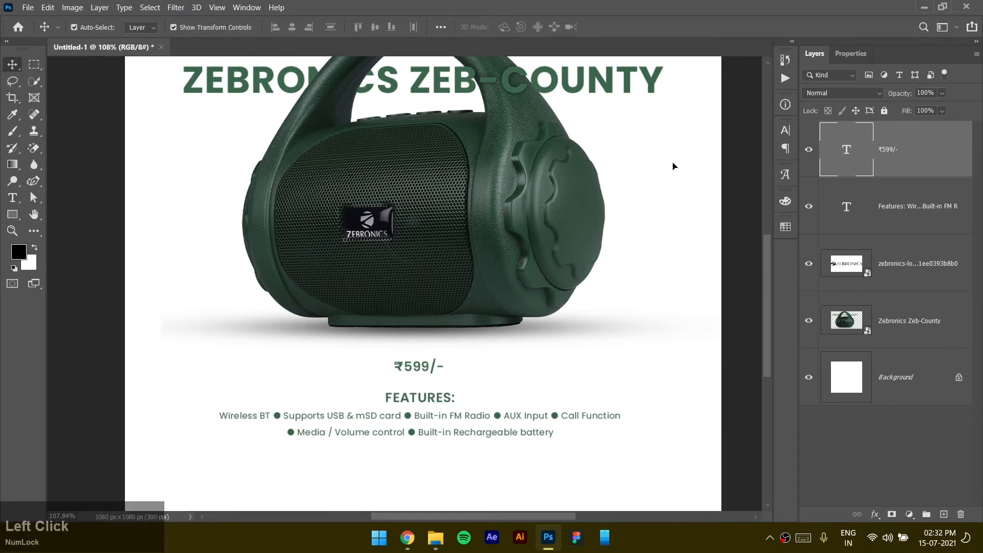
click(856, 57)
click(923, 186)
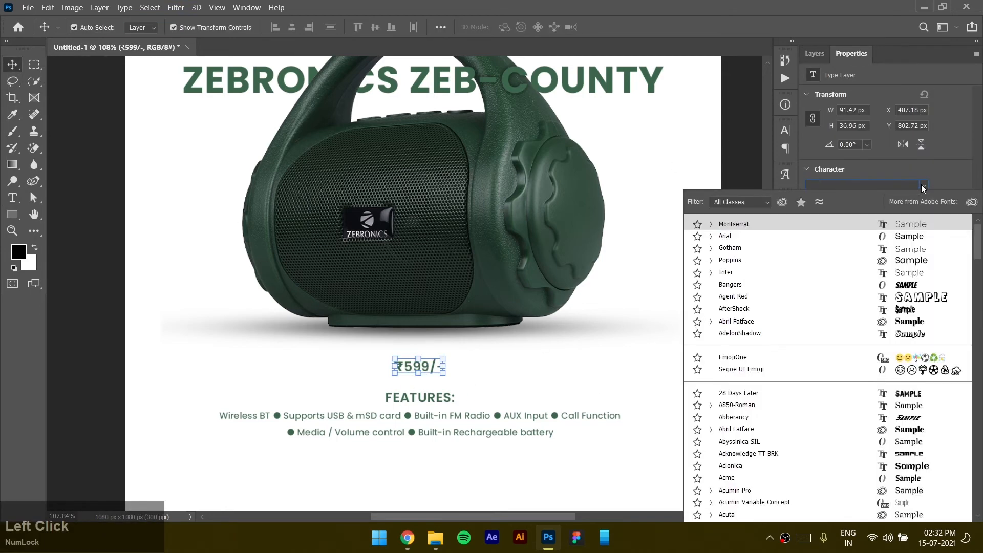
click(898, 263)
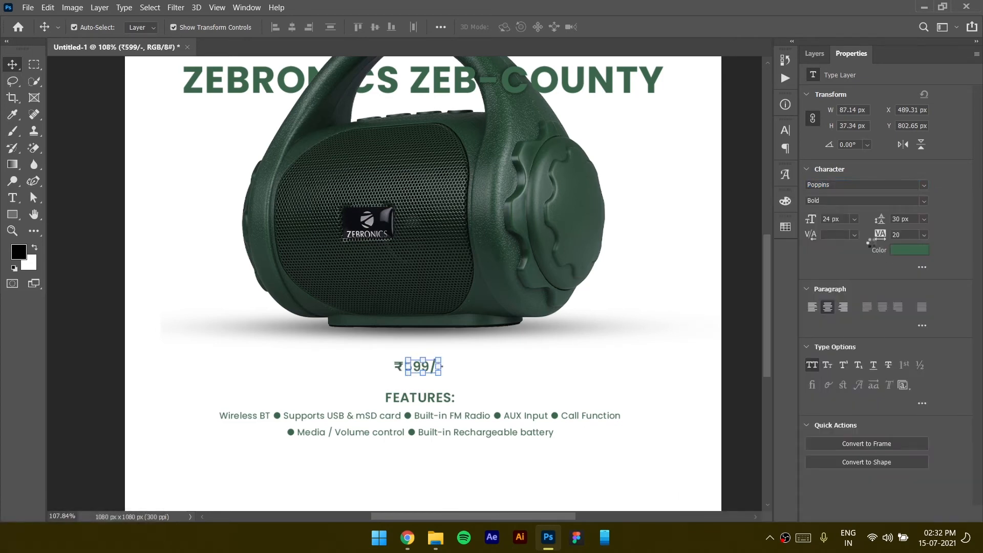
click(924, 201)
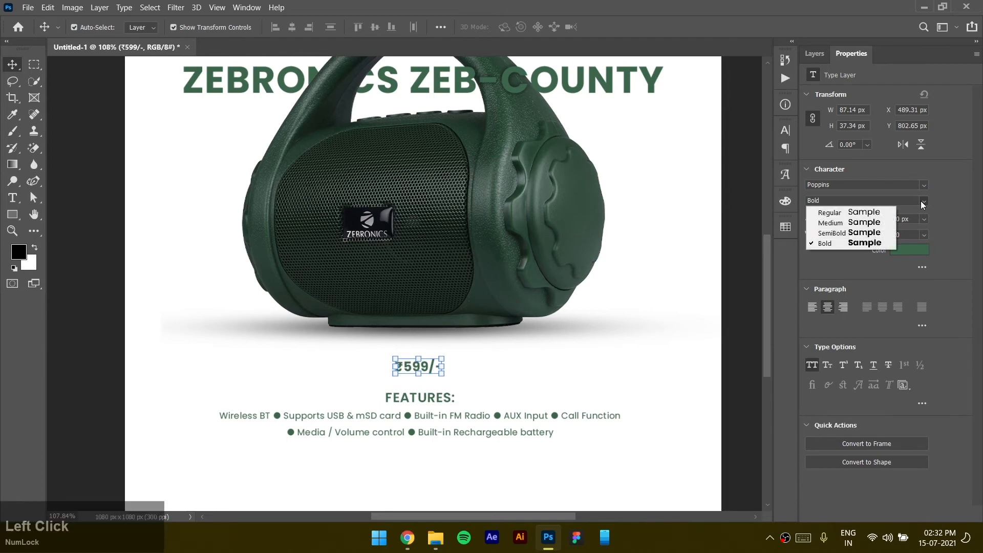
click(836, 245)
Set the price text size to 30 px and shift the features text block slightly lower
click(854, 220)
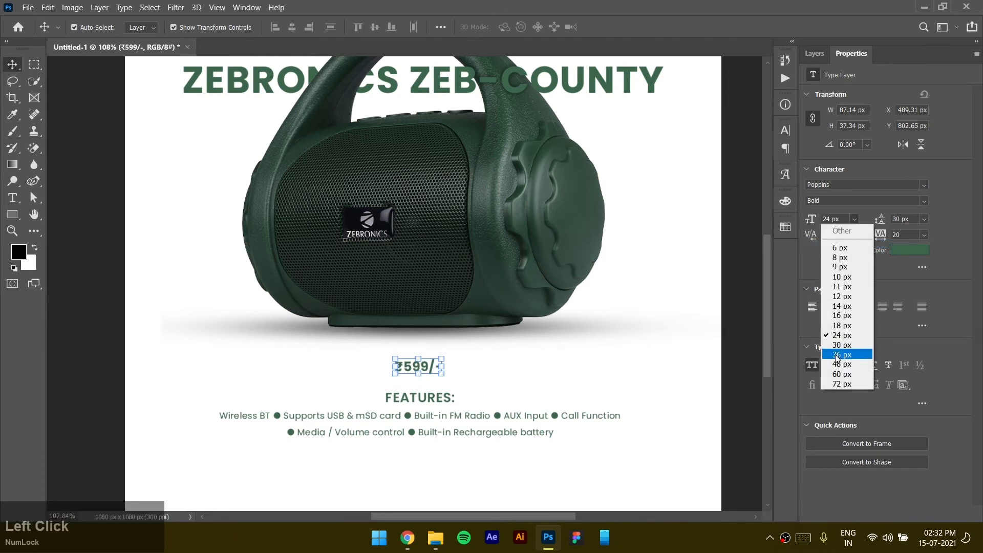
click(842, 344)
scroll(527, 401, down, 3)
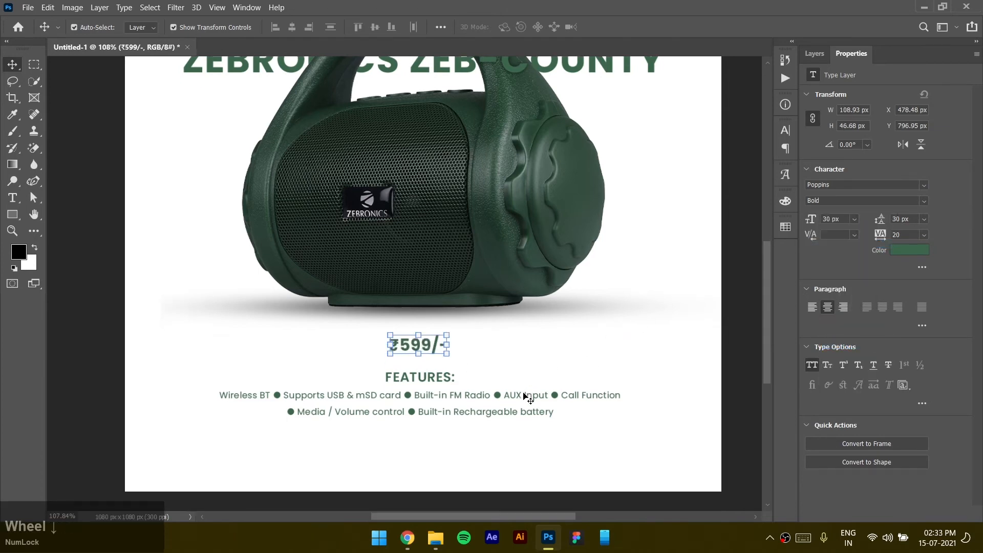
drag(484, 409, 484, 416)
scroll(515, 347, left, 1)
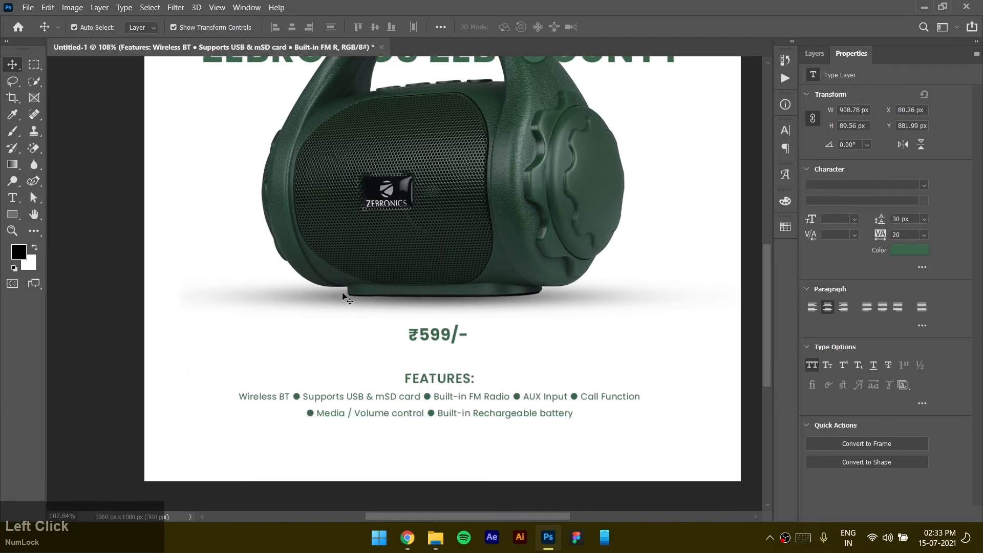
Draw a rectangle about 205 by 58 px over the price text and fill it with the poster's green
click(394, 323)
drag(16, 215, 47, 217)
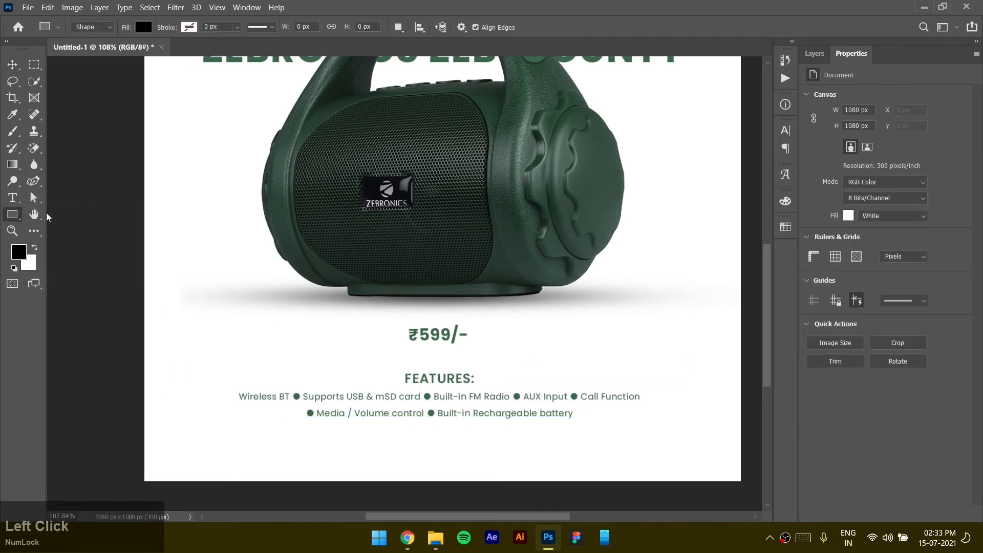
drag(394, 320, 509, 352)
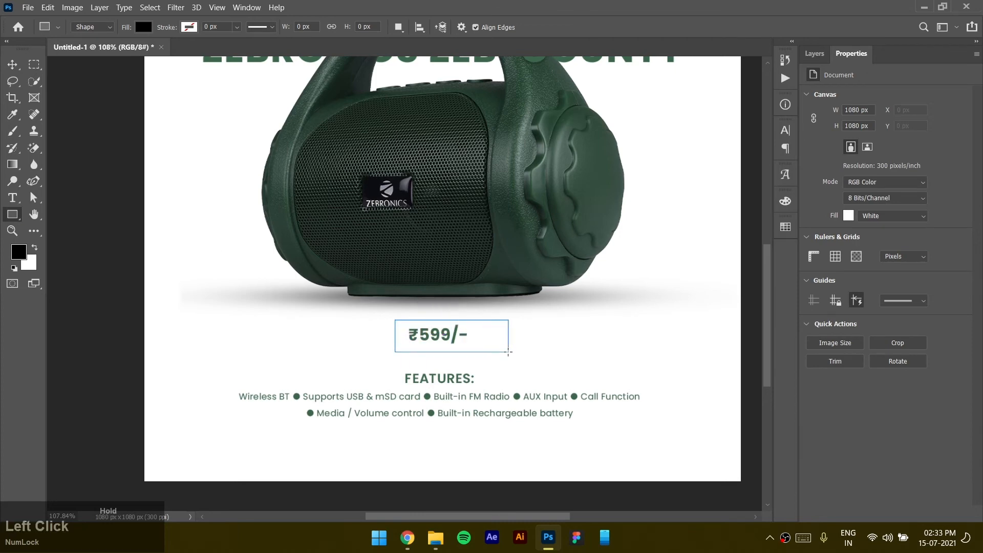
click(813, 135)
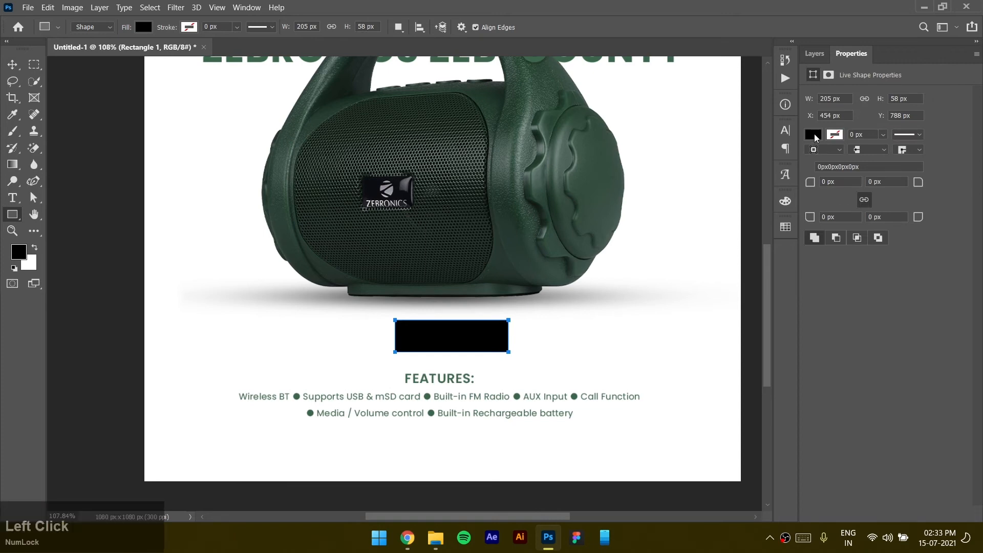
click(806, 203)
click(952, 114)
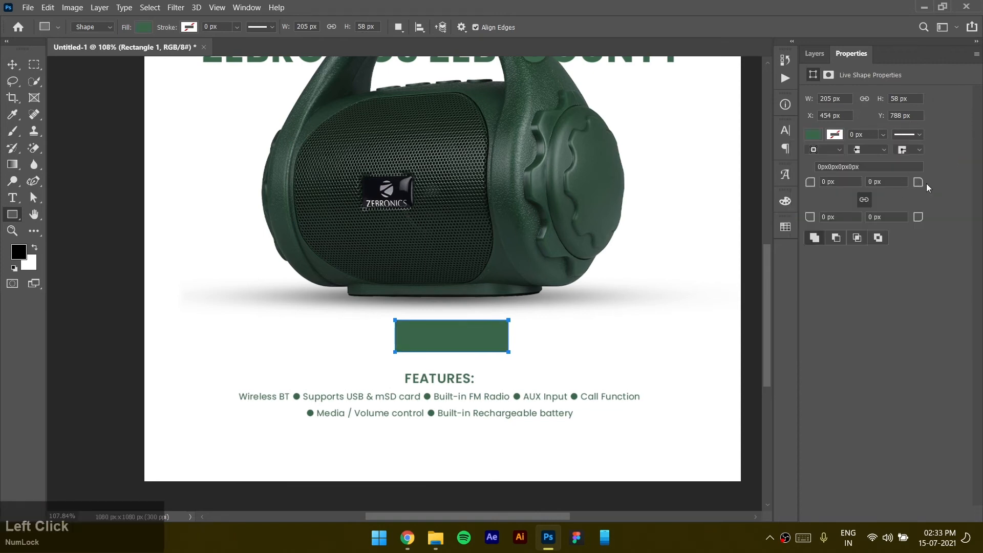
click(12, 64)
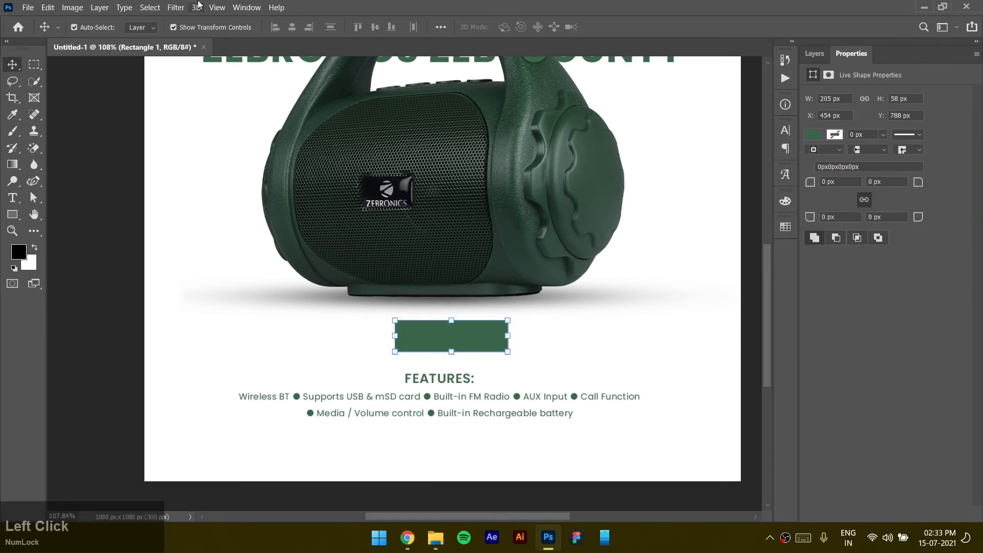
Centre the green rectangle horizontally on the canvas and send its layer down to just above the Background layer
click(296, 29)
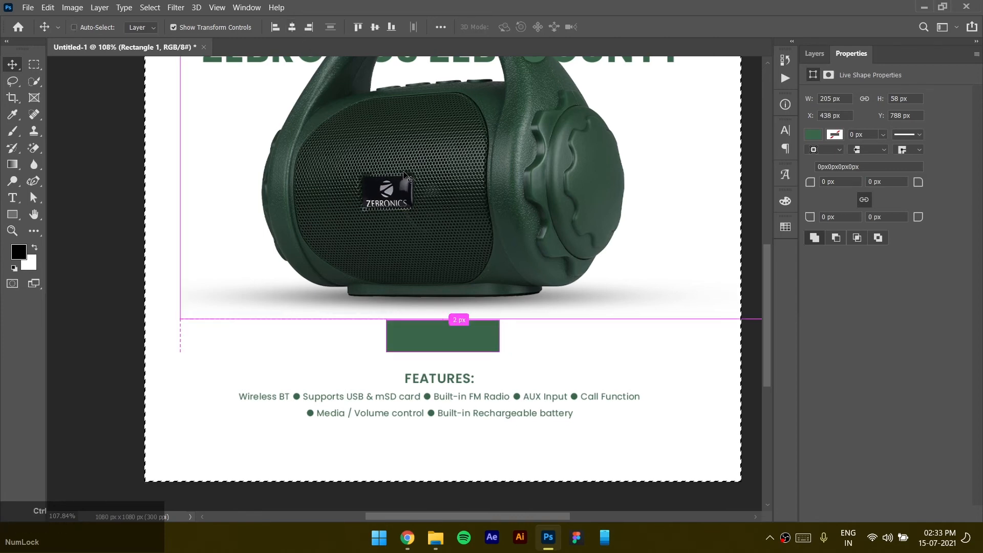
key(ctrl+d)
key(ctrl+bracketleft)
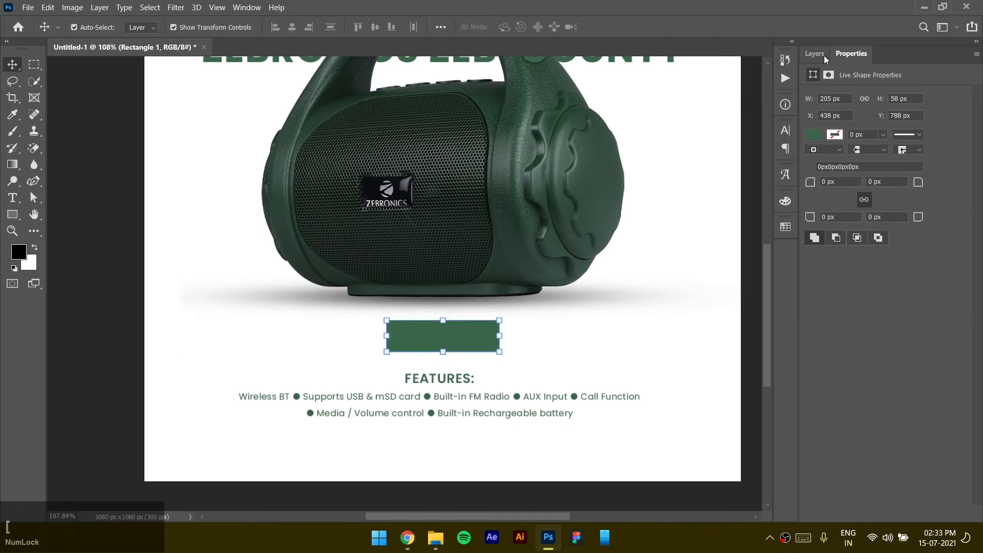
click(815, 53)
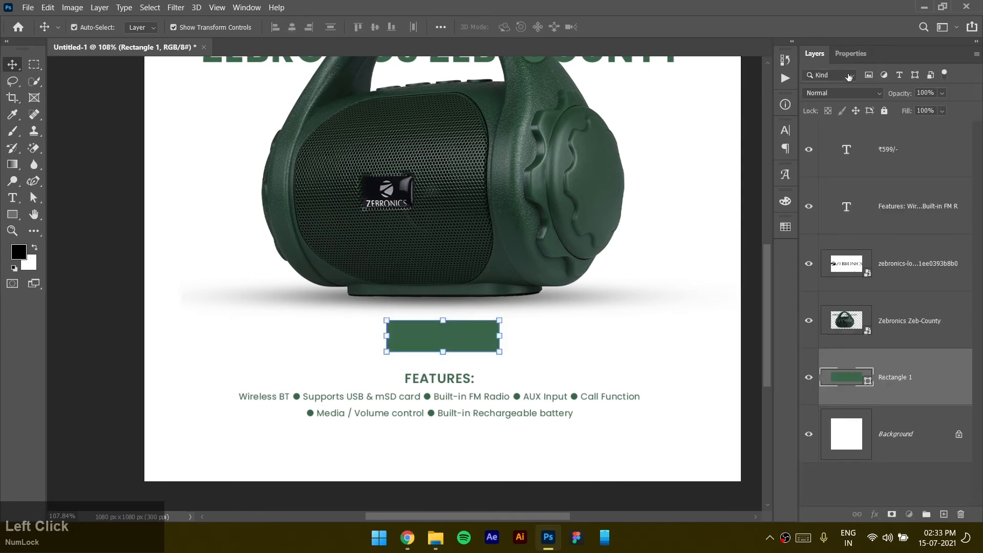
click(844, 156)
double_click(840, 165)
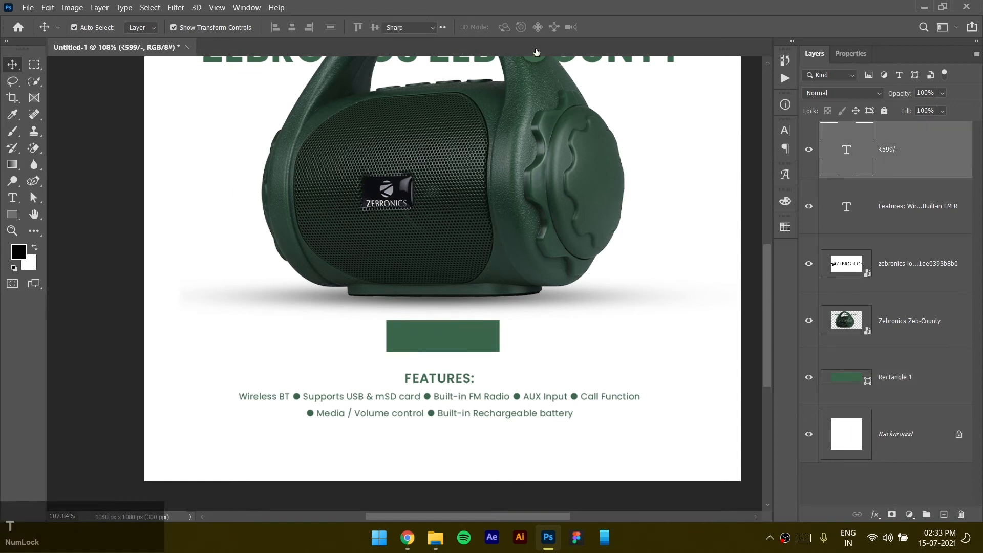
click(512, 26)
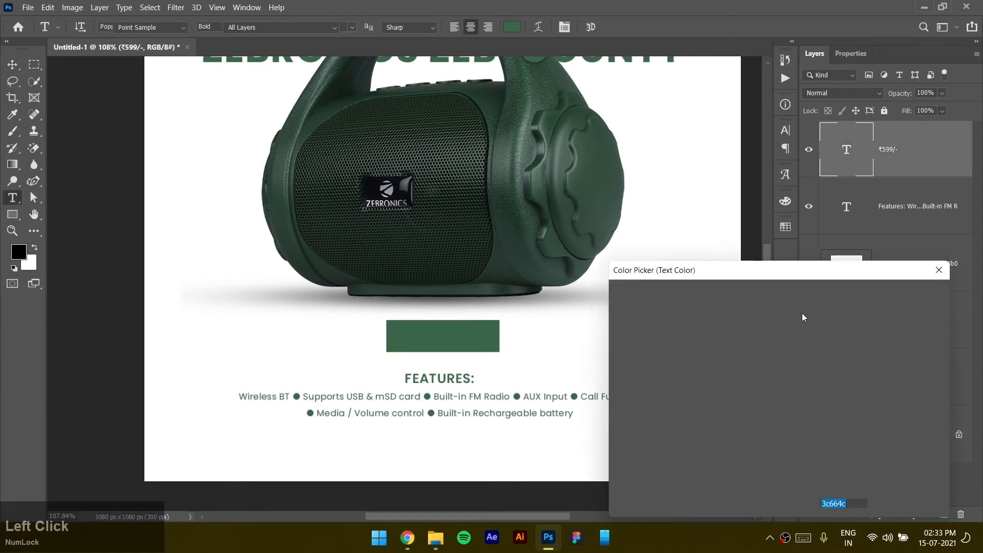
click(906, 321)
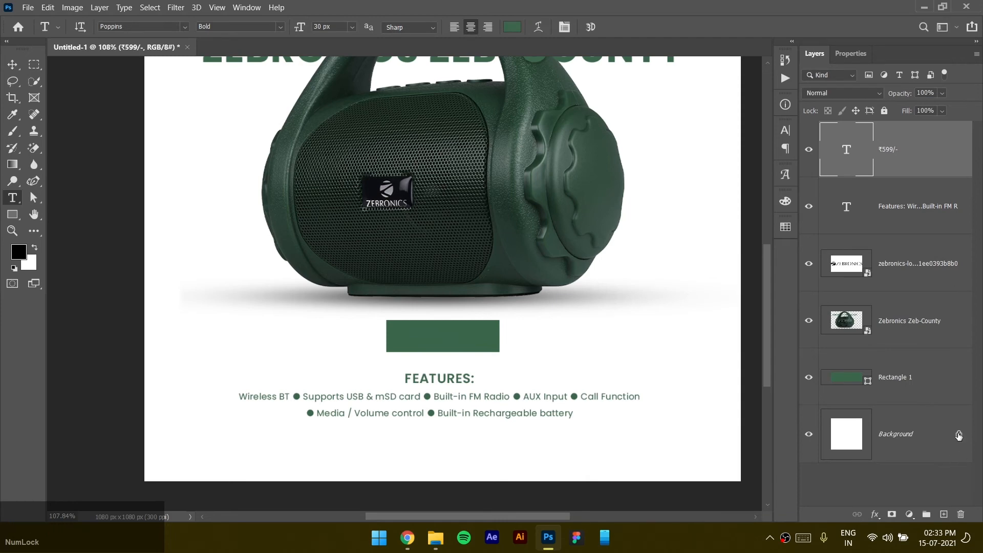
Try unlocking the Background layer and setting its opacity to 0%
click(959, 436)
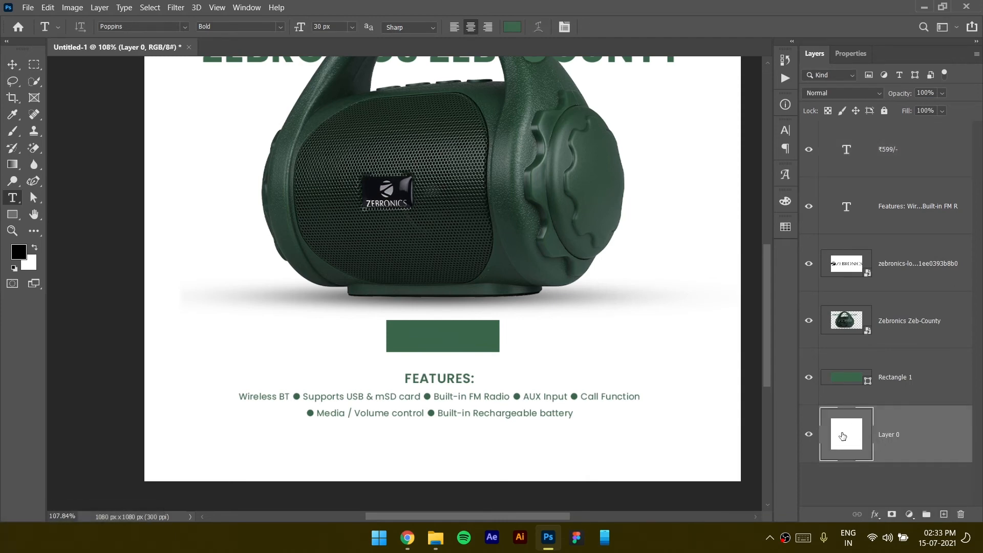
double_click(851, 446)
text(0)
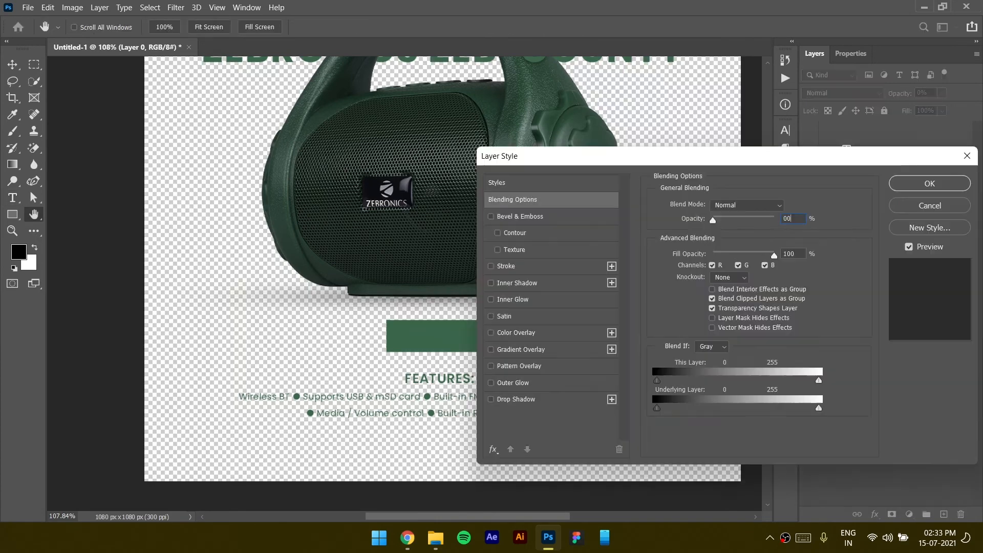
key(Return)
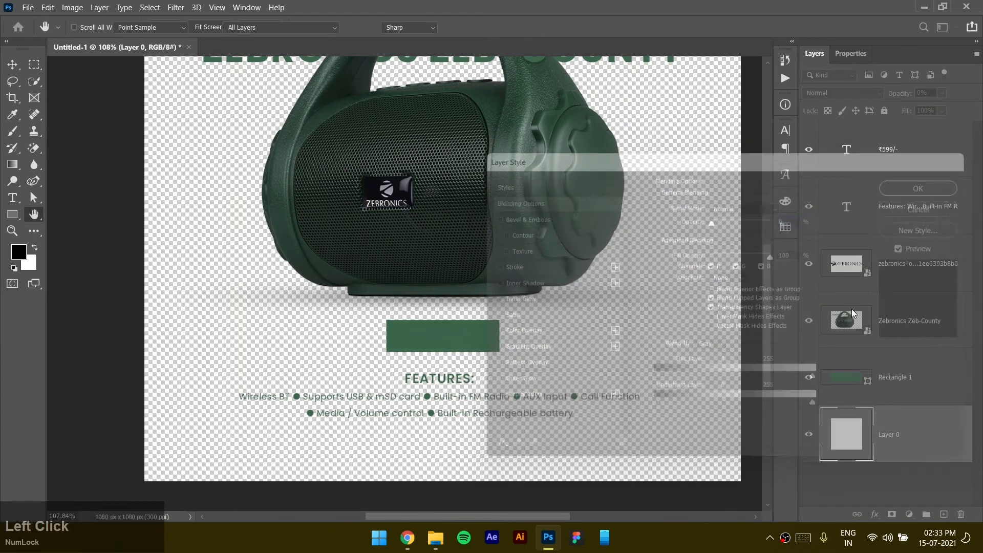
key(ctrl+z)
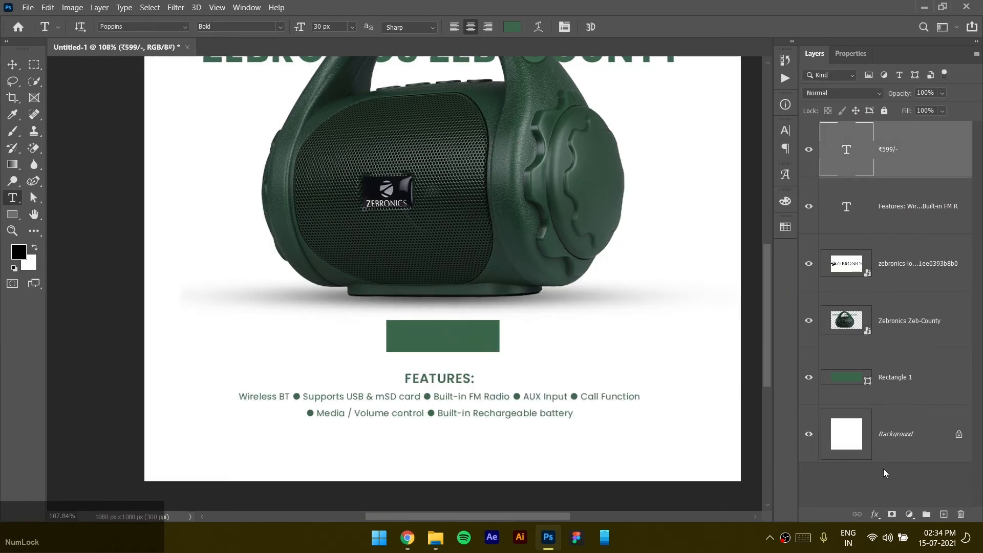
Unlock the Background layer and give it a Color Overlay effect in light grey #f3f3f3 at 100% opacity
click(958, 436)
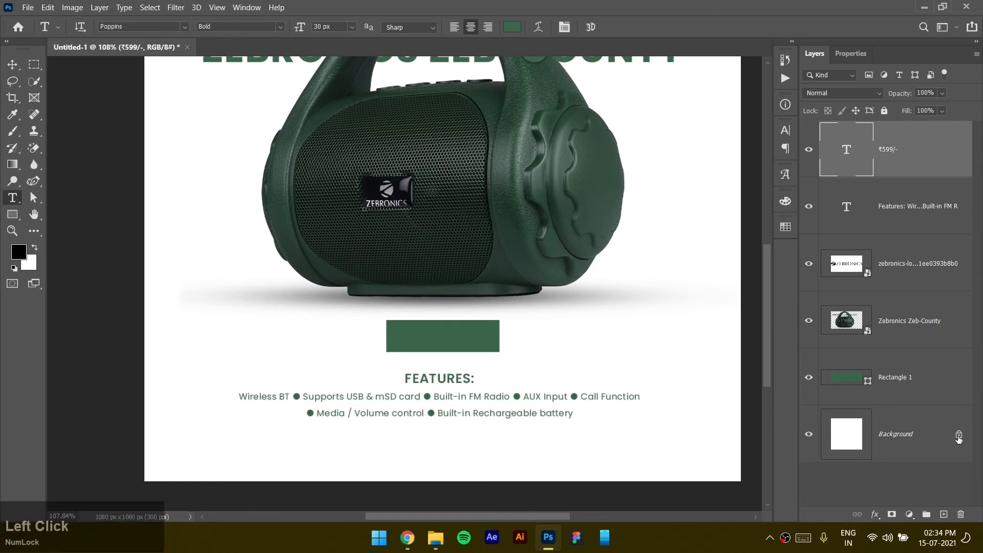
click(875, 514)
click(892, 466)
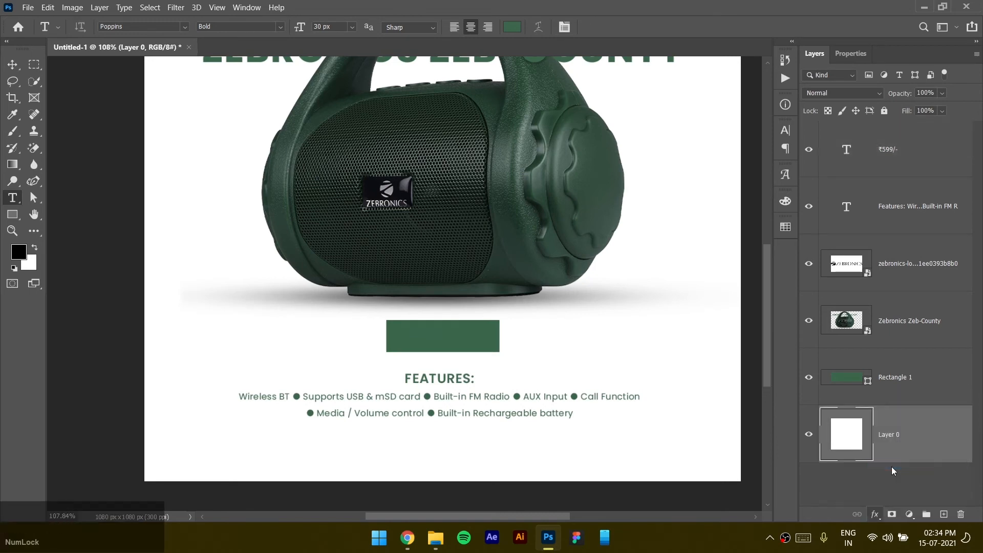
click(36, 215)
double_click(864, 460)
click(783, 209)
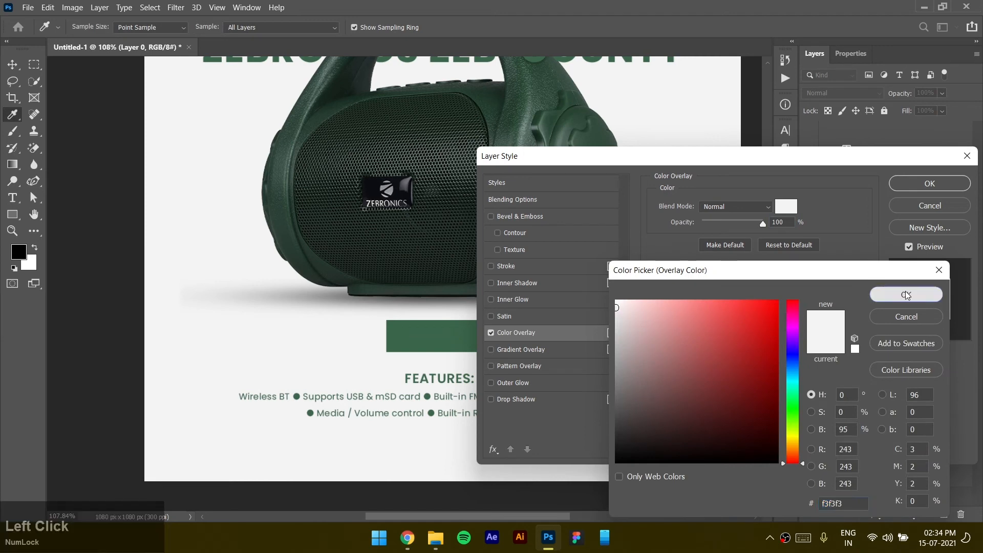
click(906, 294)
click(929, 183)
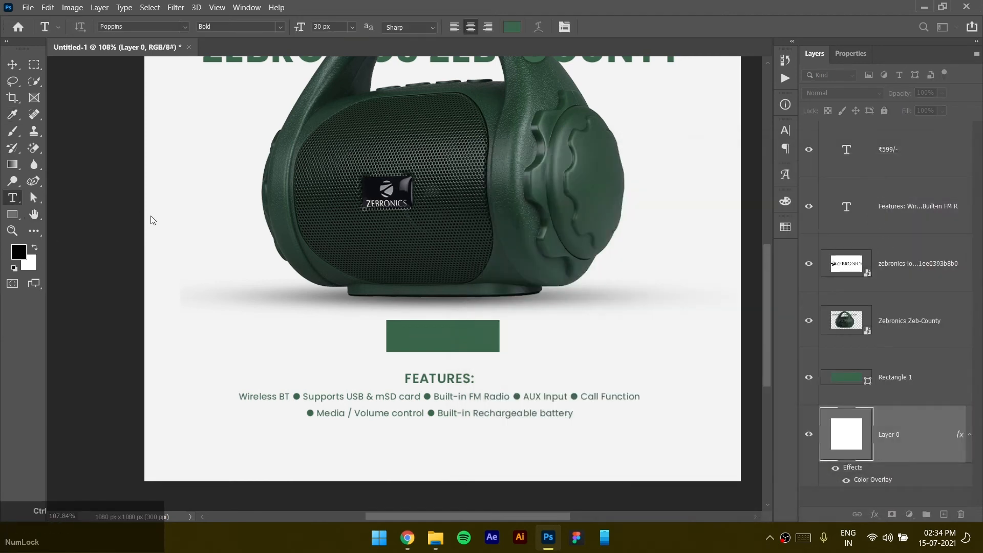
Move the ₹599/- text layer below the speaker layer, directly above the green rectangle layer
key(ctrl+0)
click(9, 63)
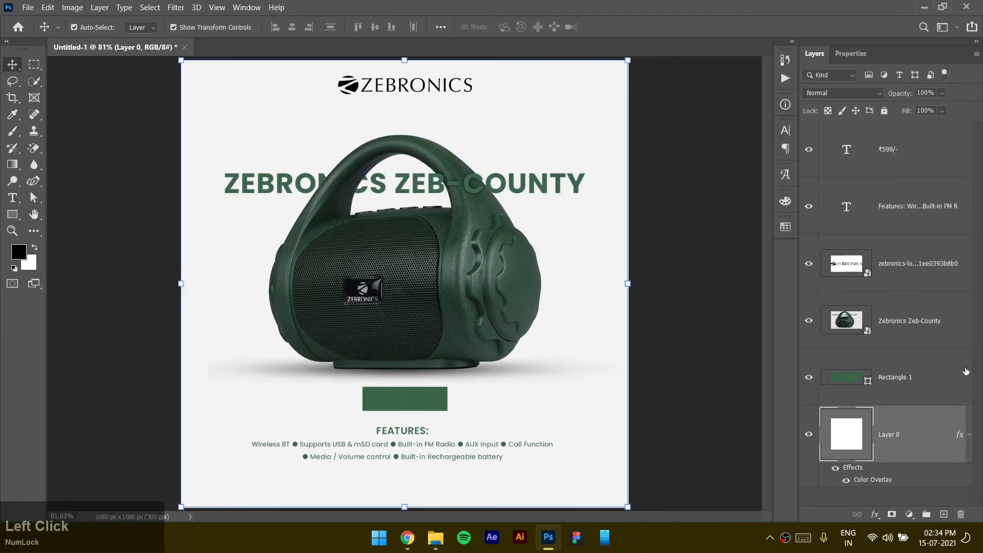
drag(881, 148, 880, 351)
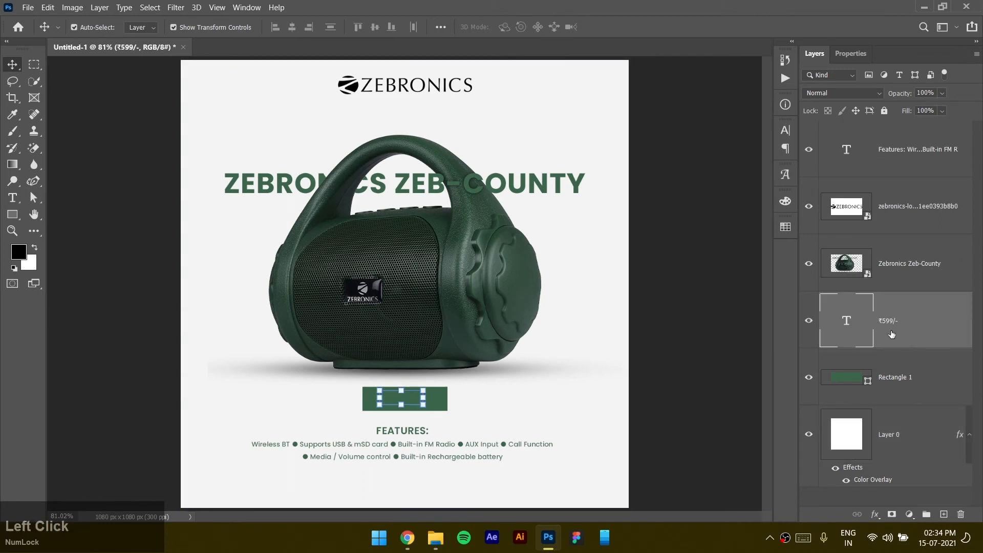
Change the ₹599/- text colour to the light grey #f3f3f3 sampled from the poster background
click(856, 51)
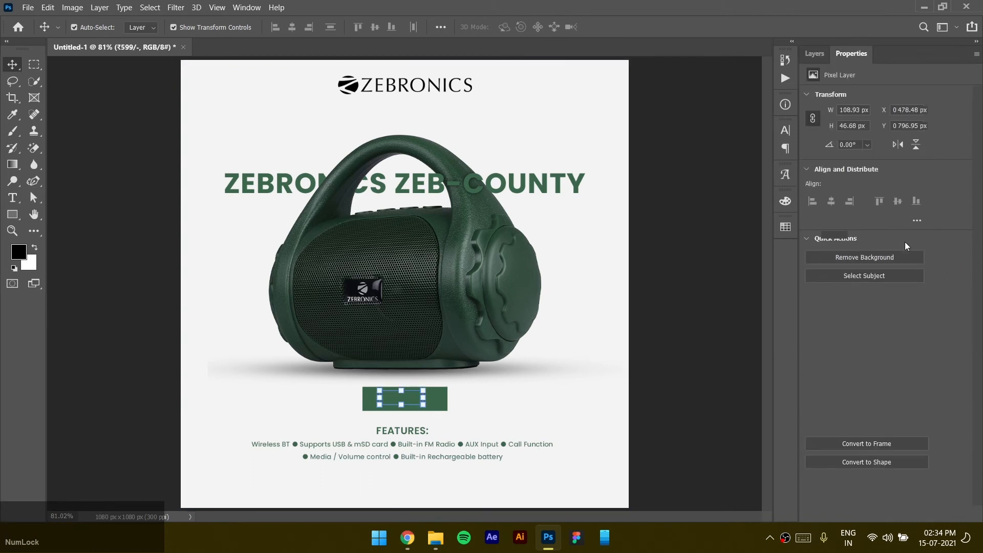
click(906, 248)
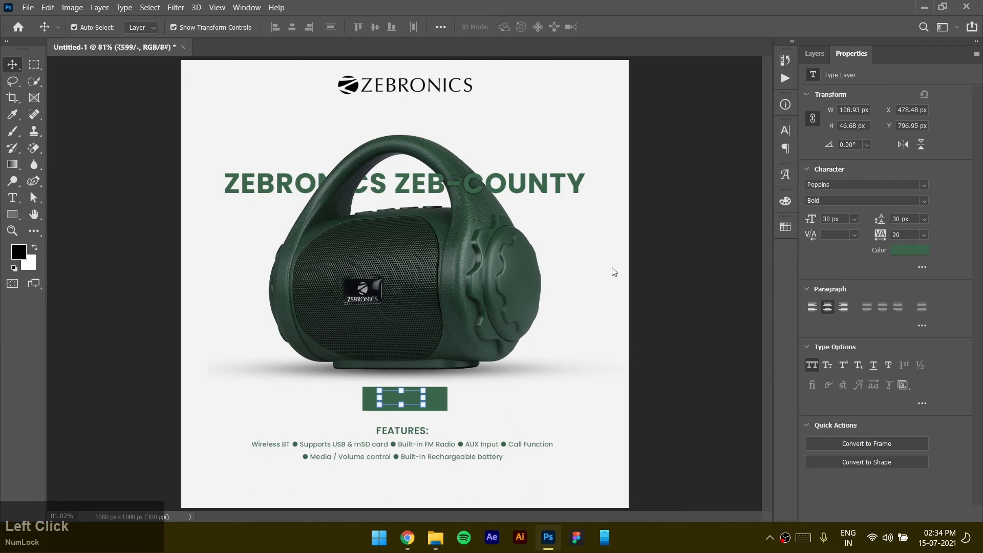
click(614, 211)
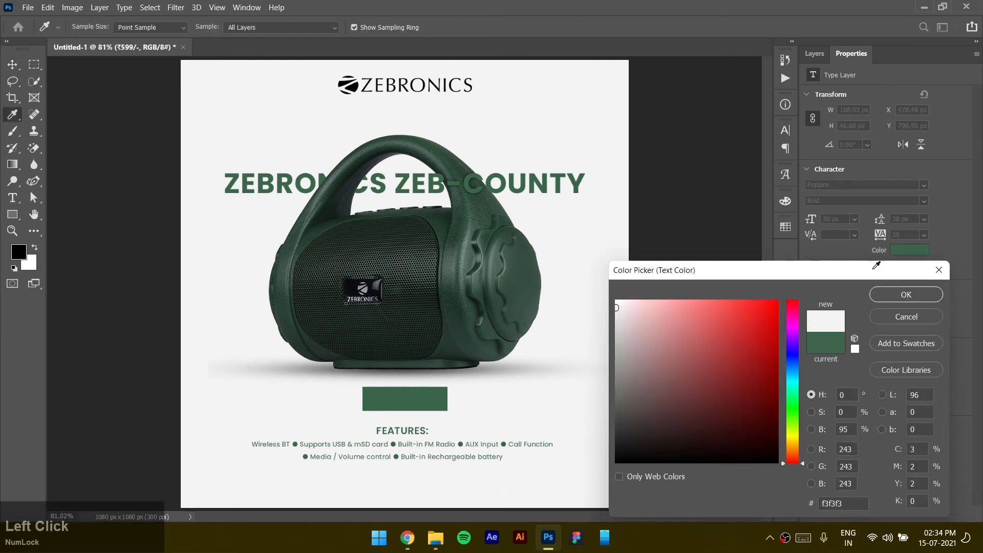
click(893, 293)
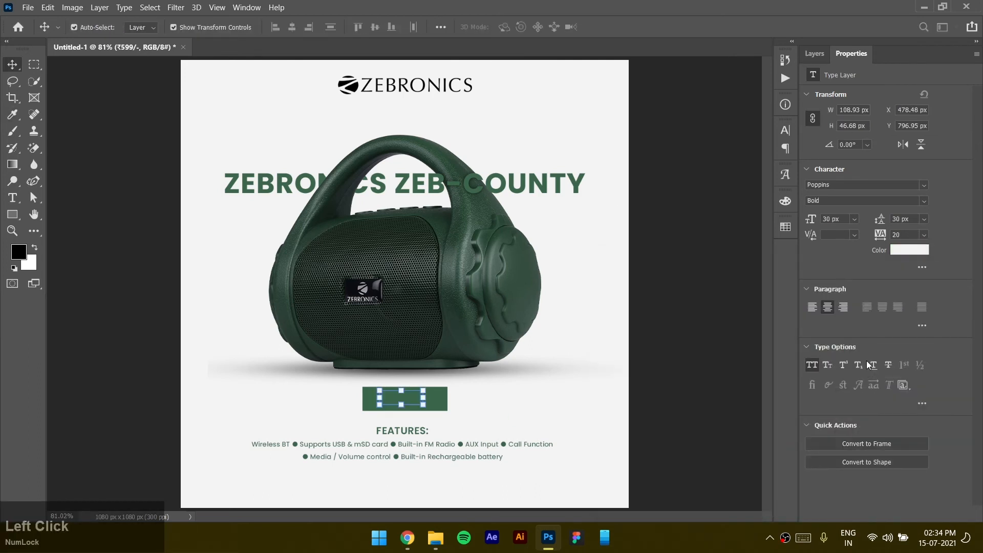
Centre the ₹599/- text within the green rectangle and align the rectangle to the canvas's horizontal centre
ctrl+click(845, 380)
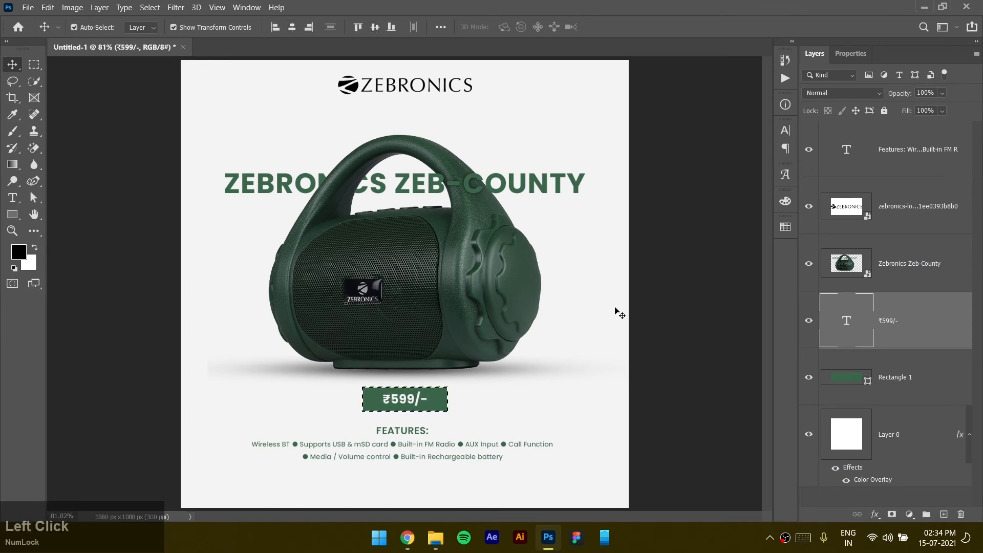
key(ctrl+d)
click(897, 379)
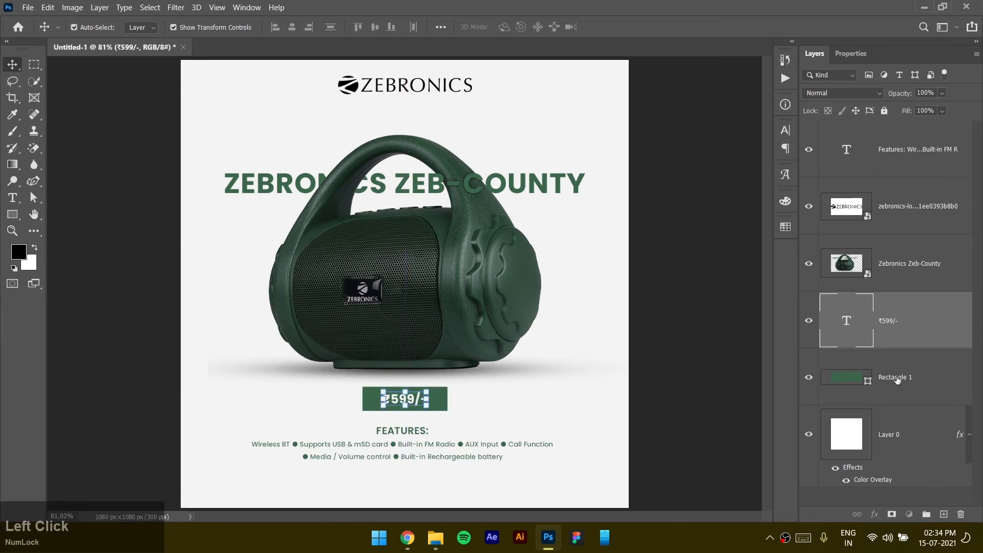
key(ctrl+a)
click(293, 29)
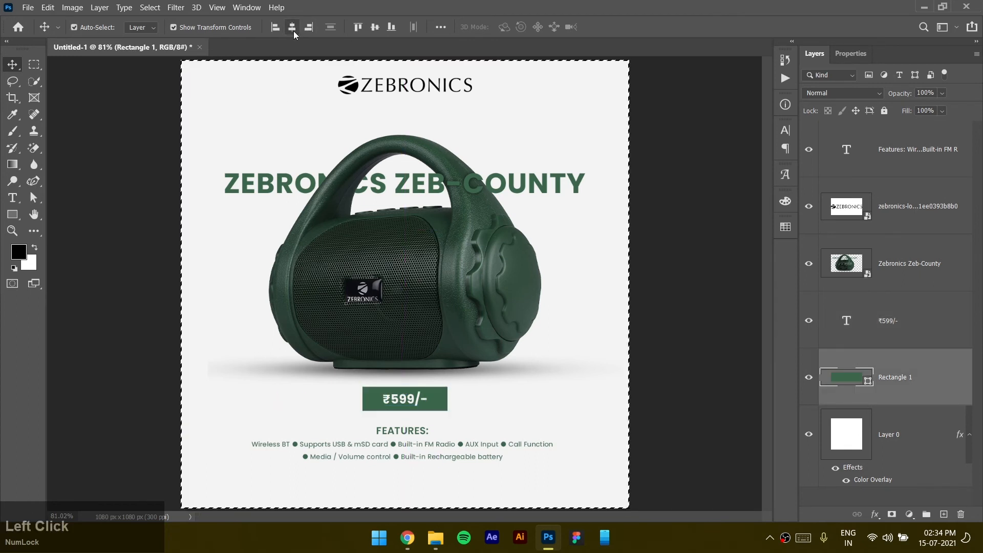
key(ctrl+d)
click(708, 333)
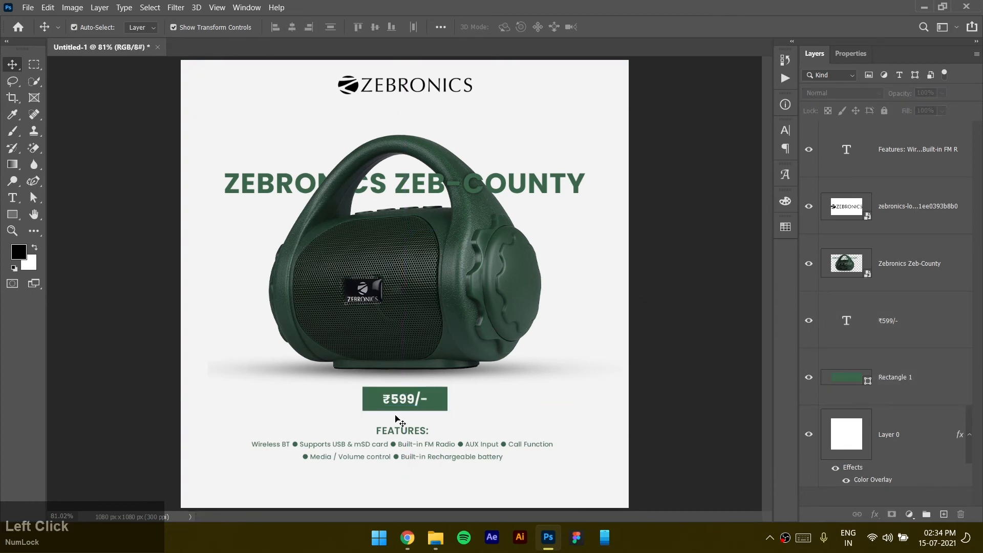
Set only the rupee symbol in the ₹599/- price text to Montserrat Bold and commit the edit
click(395, 403)
double_click(394, 402)
click(387, 400)
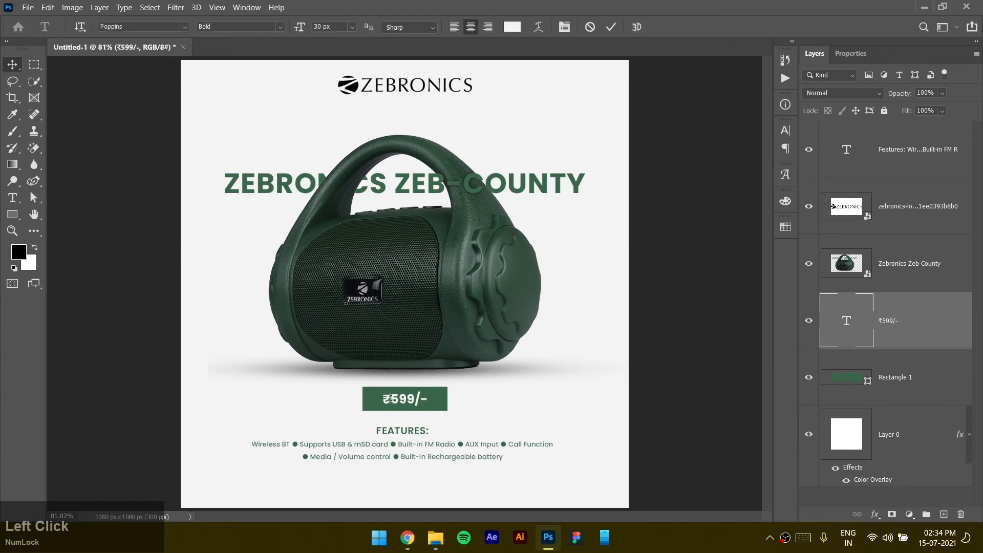
click(861, 56)
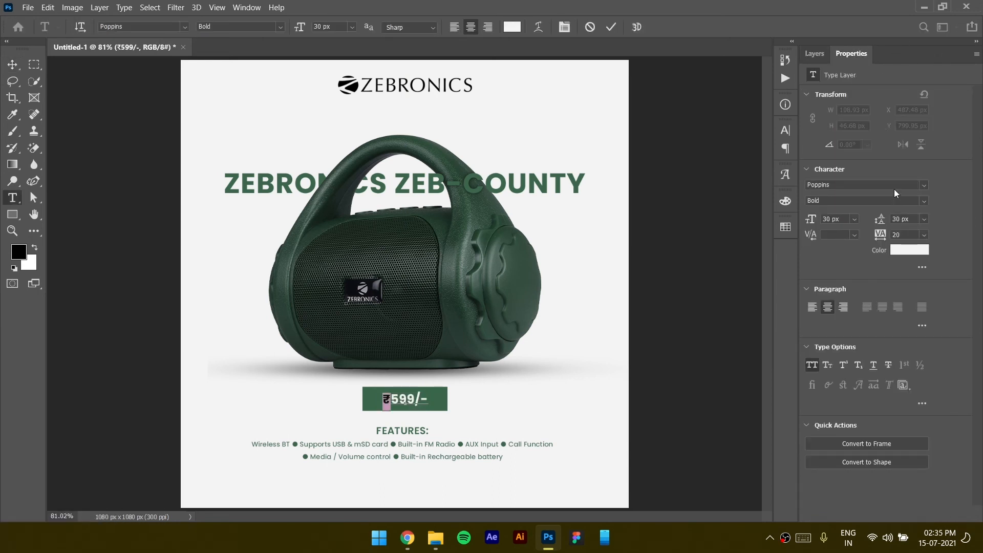
click(890, 185)
text(mon)
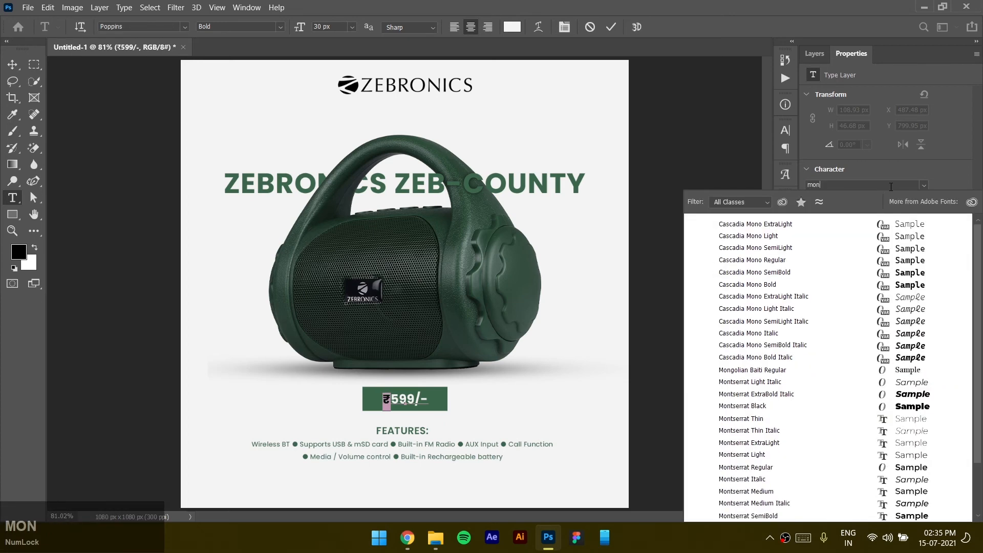
text(s)
click(889, 183)
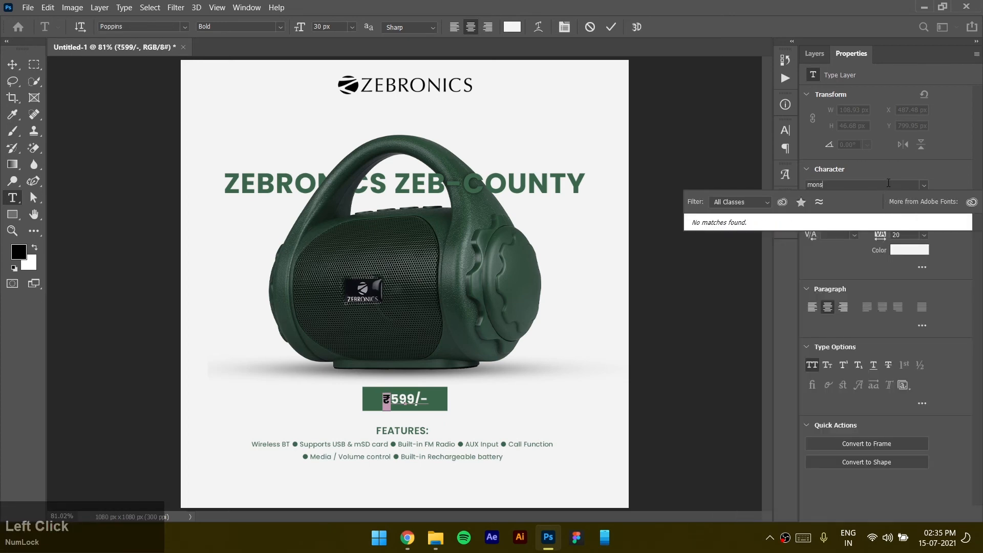
key(BackSpace)
text(tserrat)
click(922, 384)
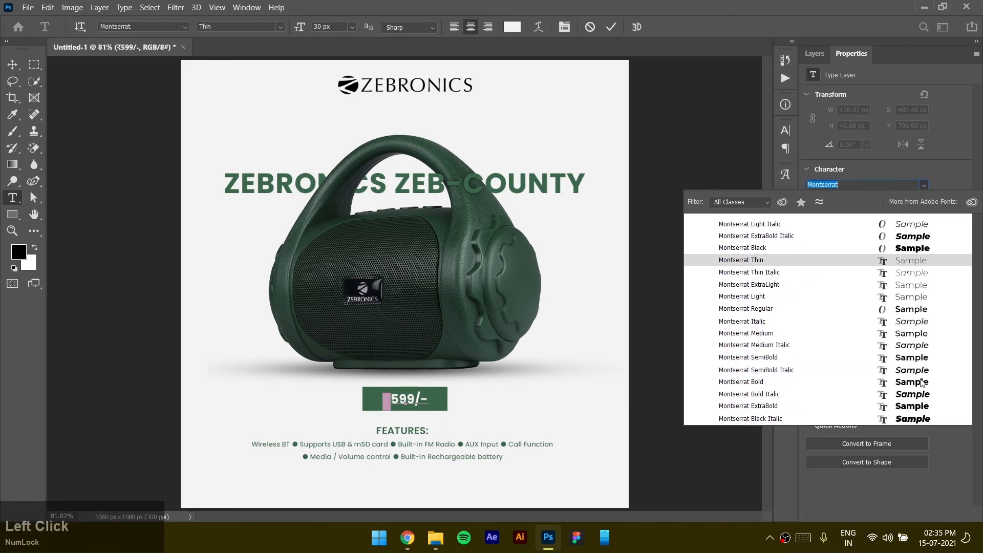
click(652, 126)
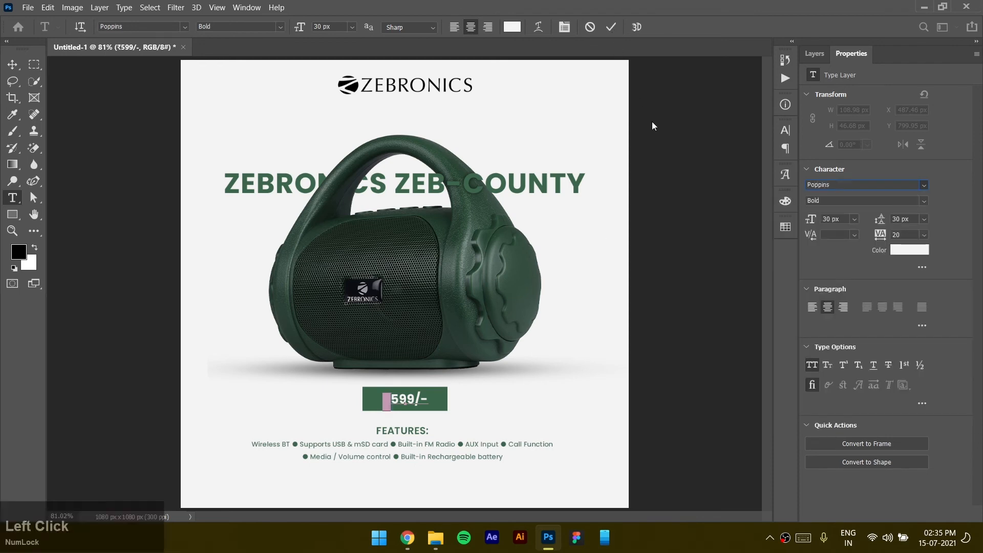
click(614, 29)
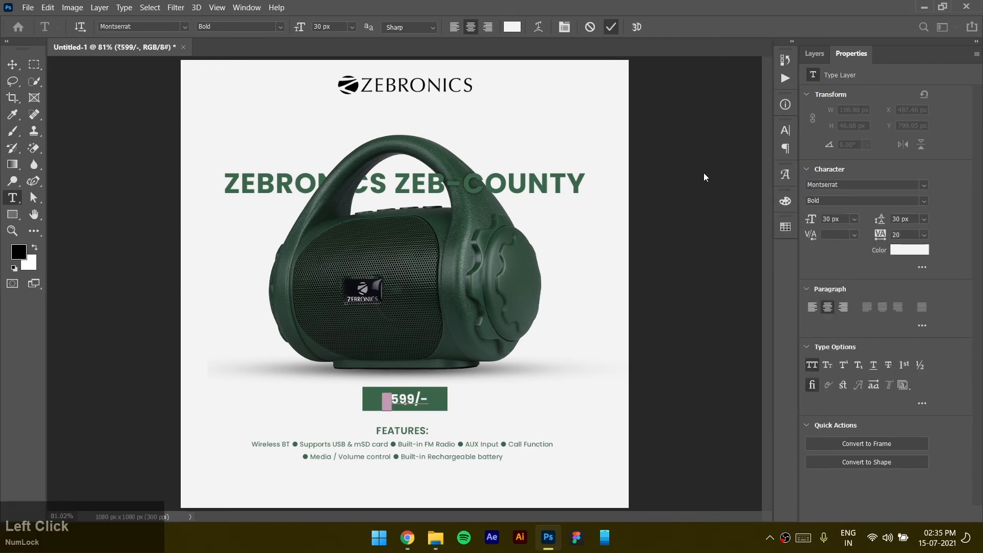
key(v)
click(500, 410)
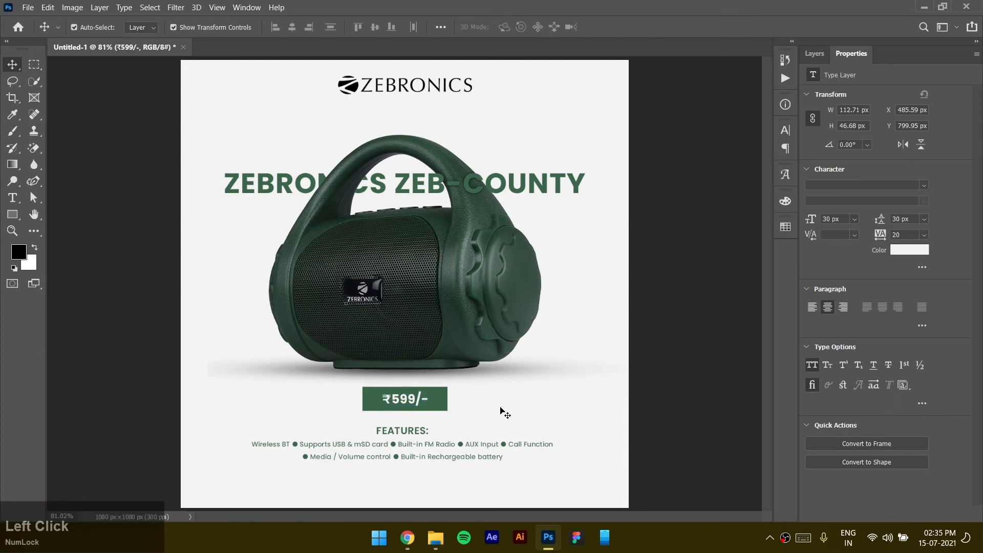
click(683, 387)
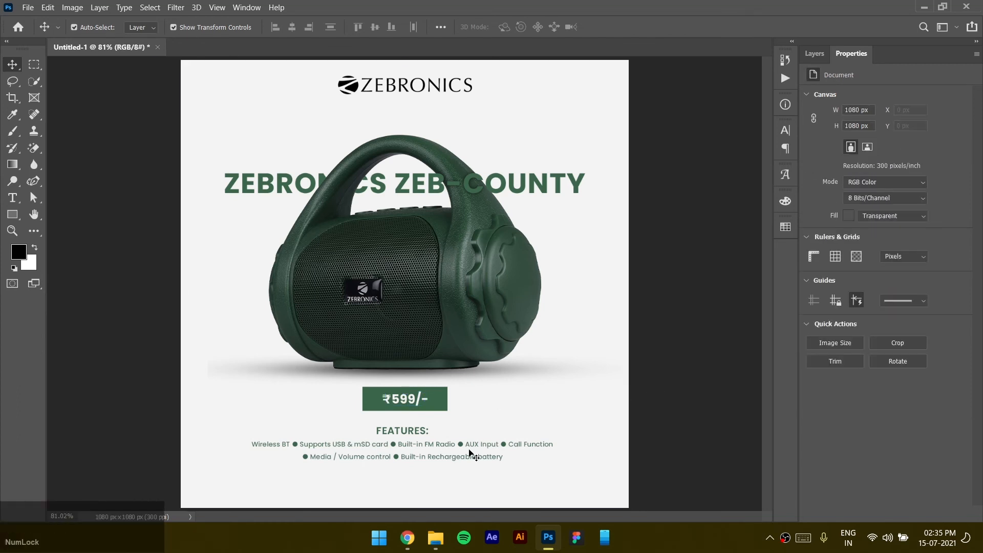
Draw a closed black curved shape with the Curvature Pen across the poster's bottom edge, extending past both sides of the canvas
scroll(660, 402, down, 1)
click(30, 187)
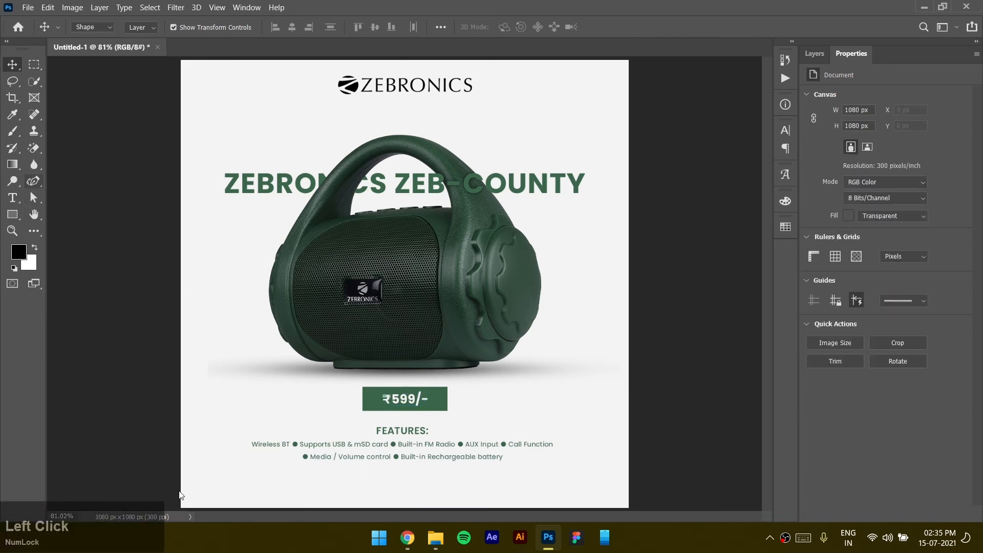
click(82, 204)
click(171, 499)
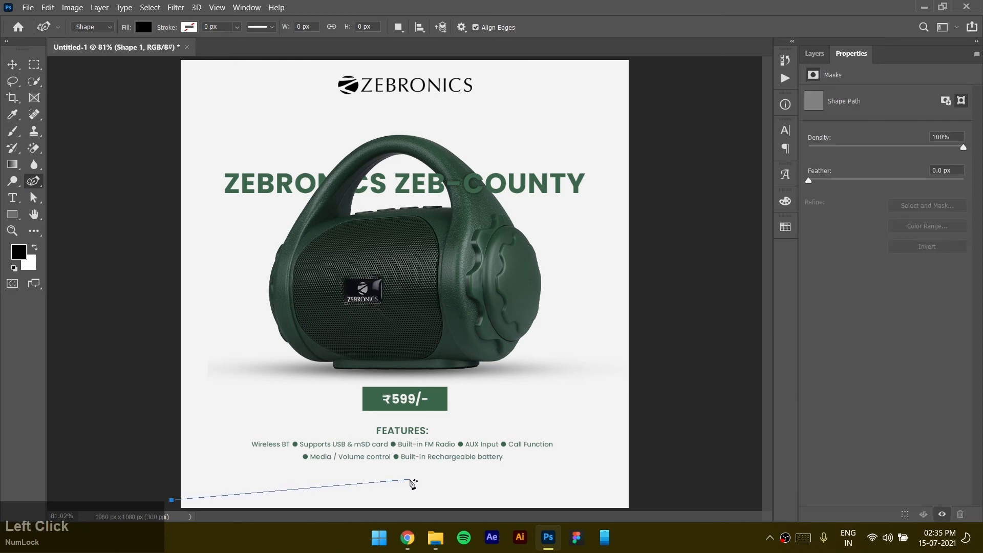
click(460, 487)
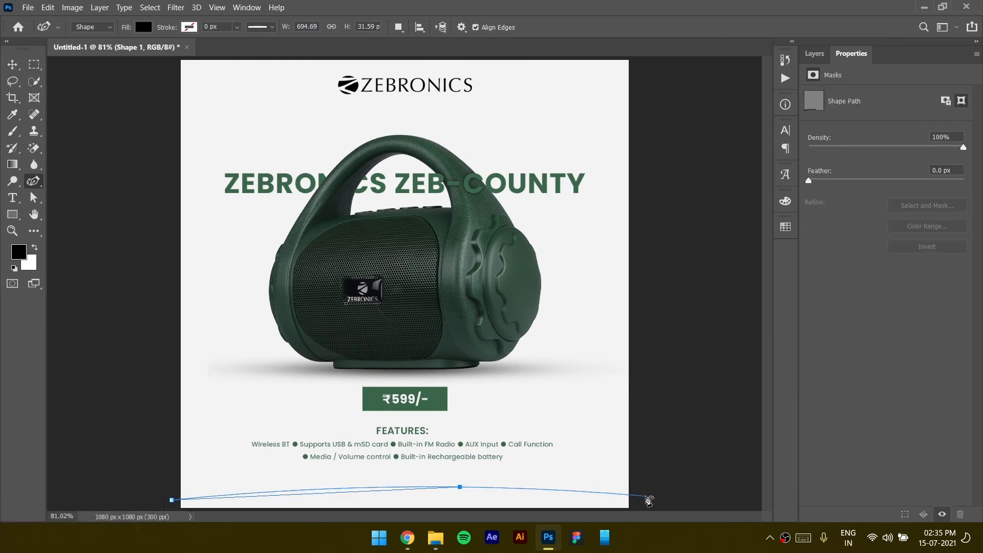
click(646, 496)
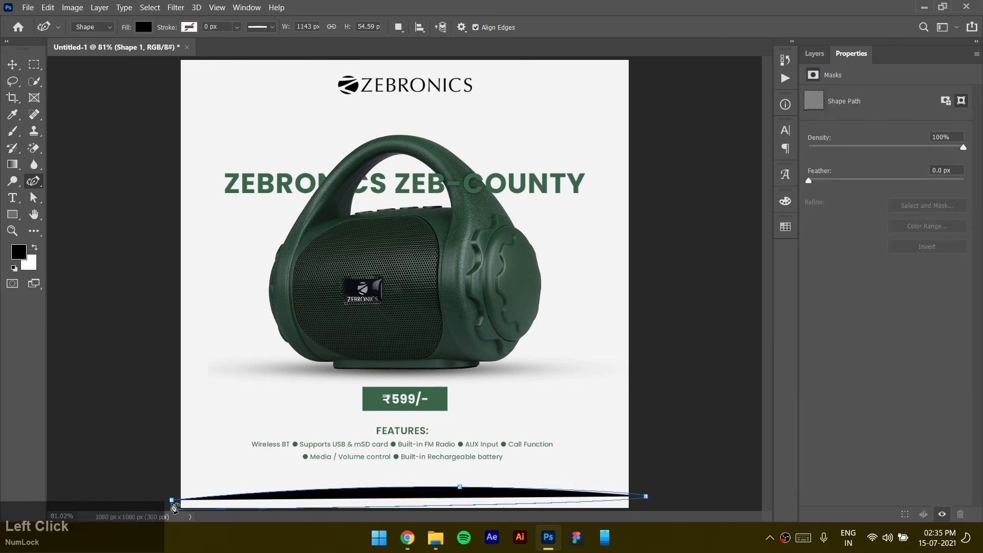
click(172, 500)
Reshape the bottom curve by adding an anchor near the lower-right corner, pulling it outside the canvas, and raising the top middle anchor slightly
scroll(325, 461, down, 1)
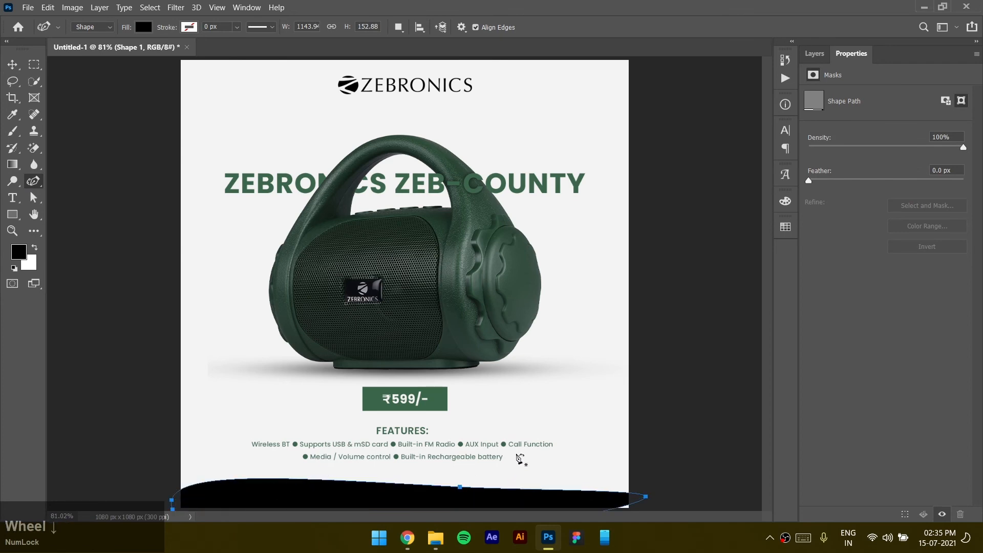
key(space)
drag(527, 436, 519, 311)
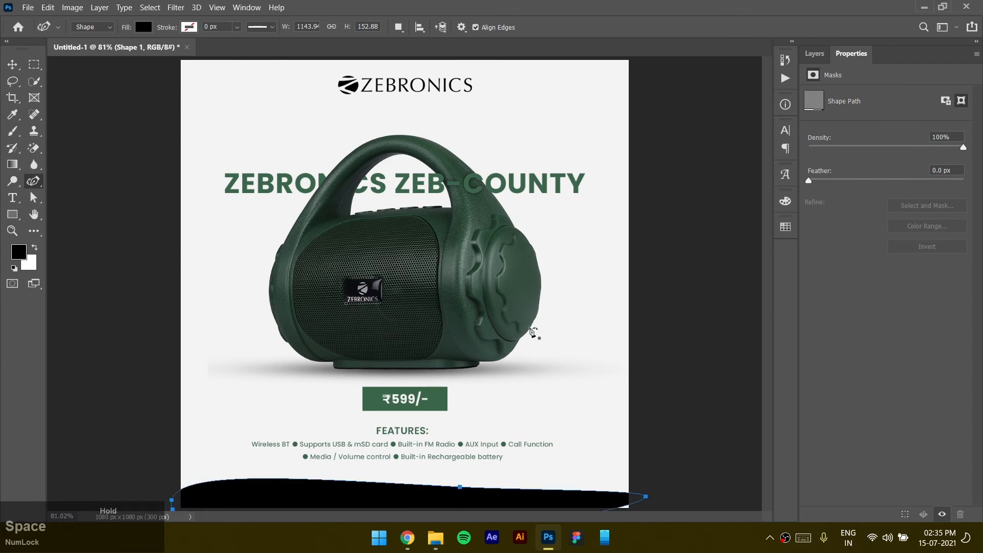
drag(520, 375, 520, 218)
scroll(527, 354, up, 1)
key(space)
click(685, 379)
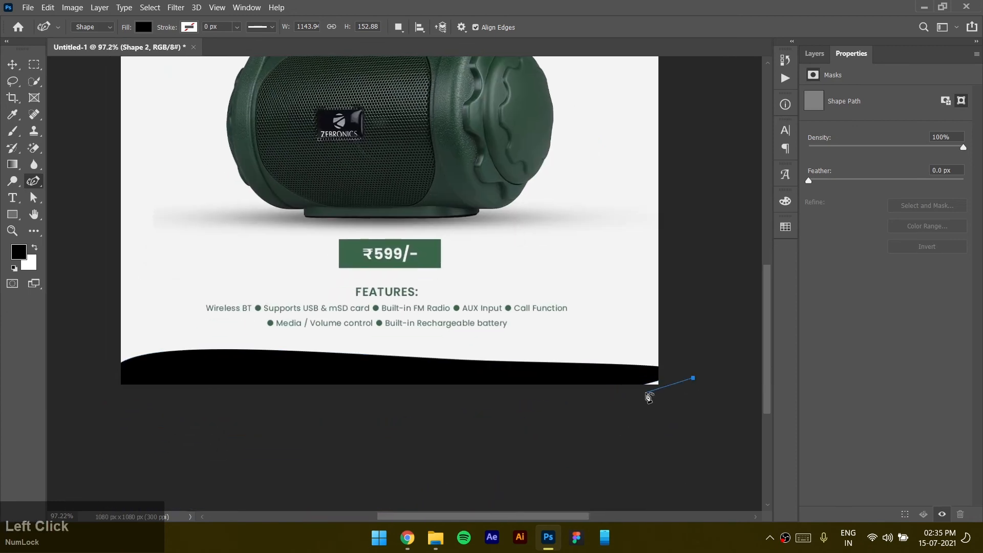
key(ctrl+z)
click(655, 383)
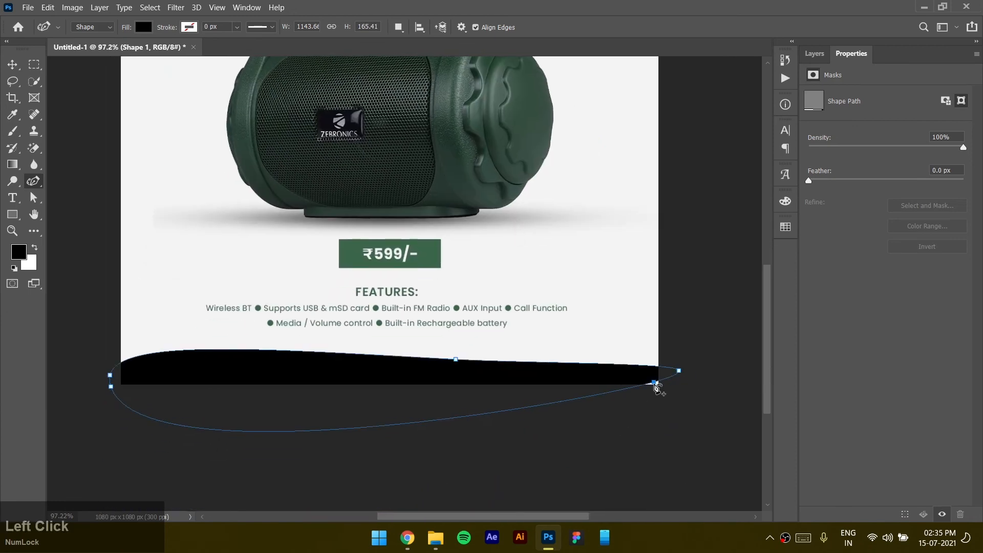
drag(655, 384, 680, 397)
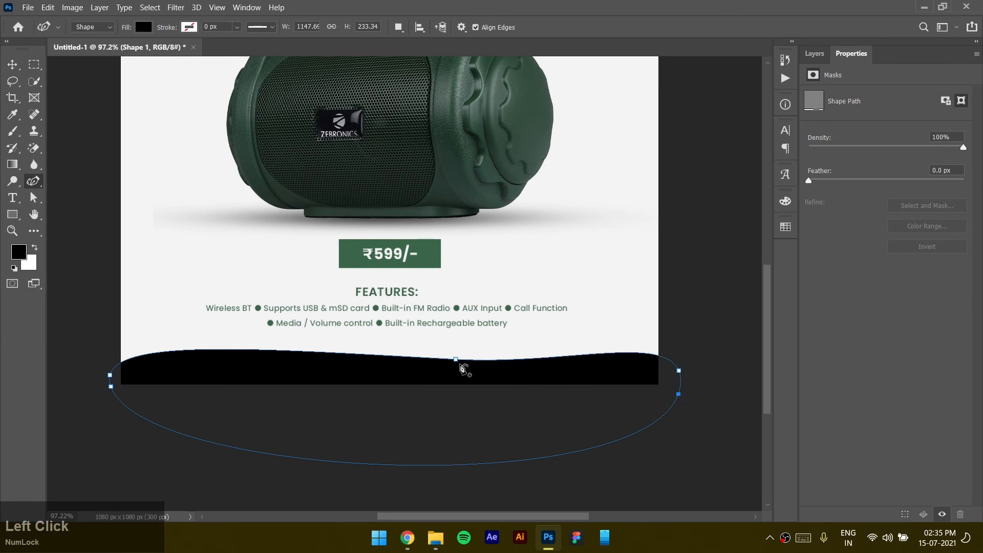
drag(456, 359, 456, 356)
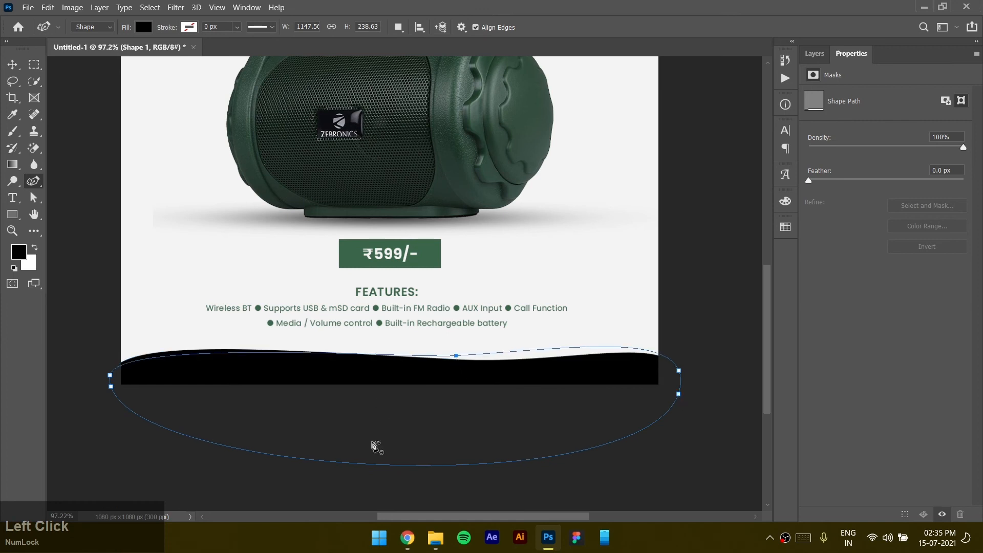
Fill the wavy bottom shape with the recently used green and deselect it
key(v)
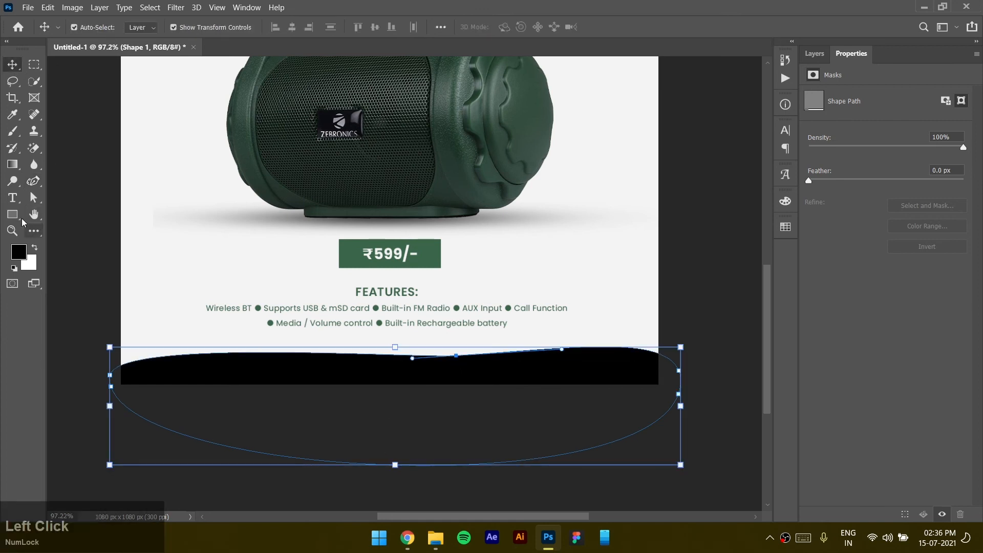
click(15, 216)
click(140, 29)
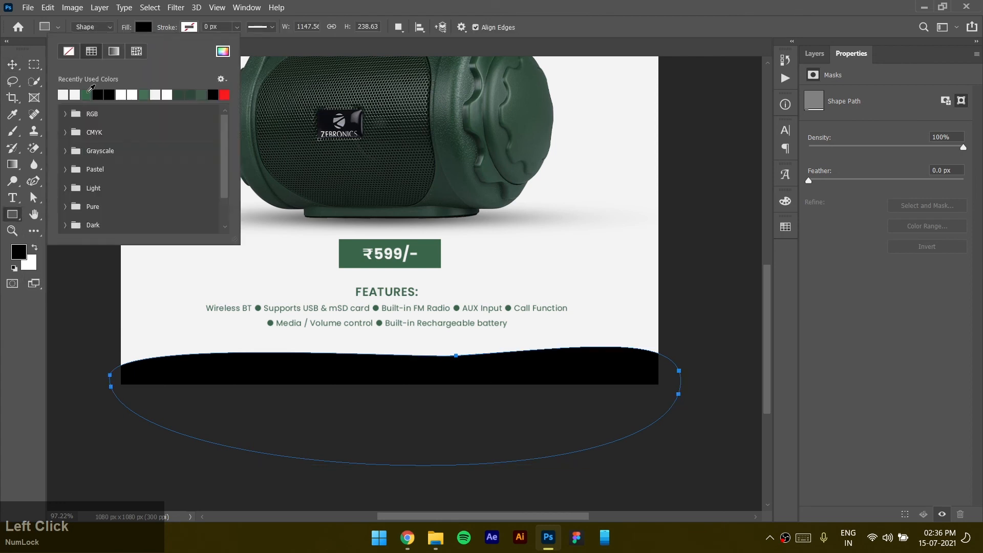
click(89, 93)
click(14, 65)
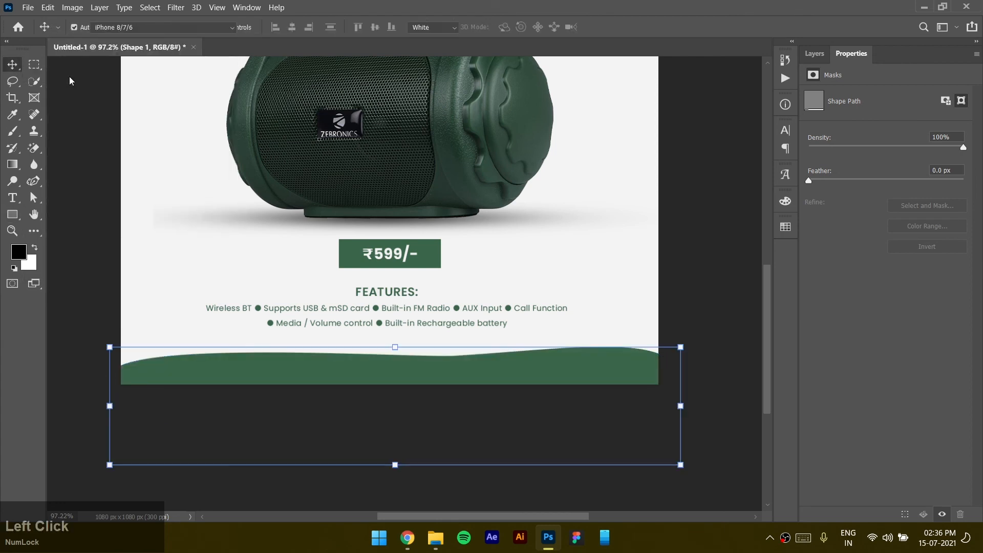
drag(87, 99, 101, 148)
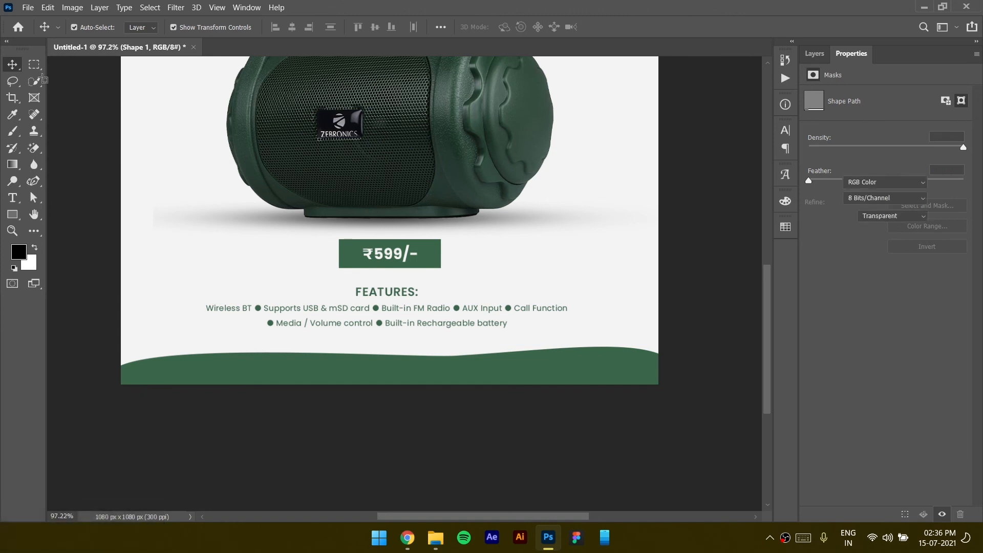
key(ctrl+0)
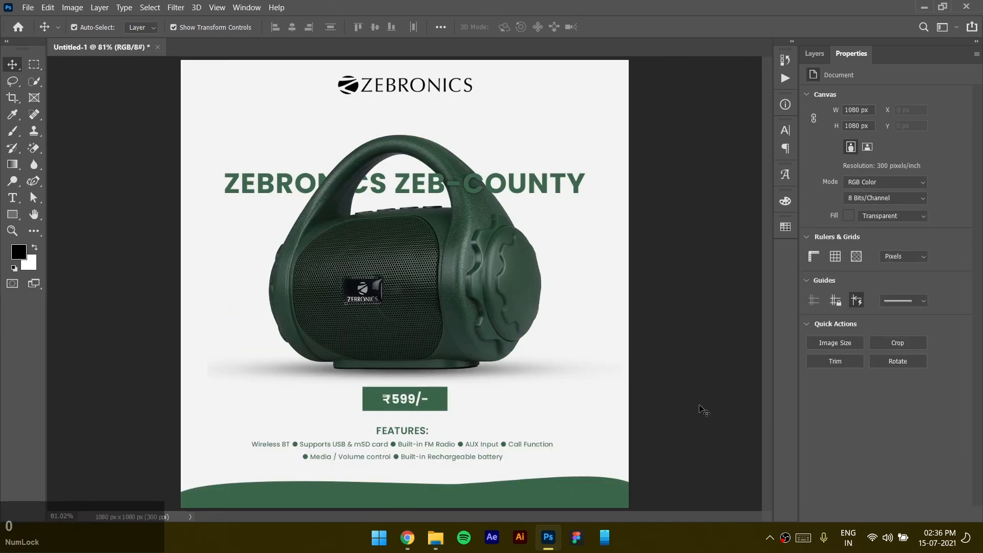
click(605, 496)
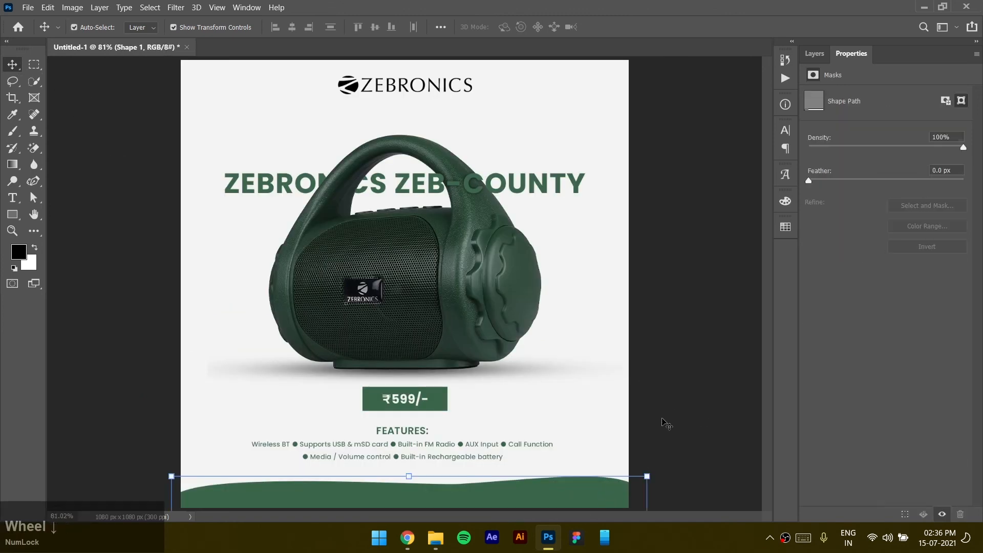
click(679, 399)
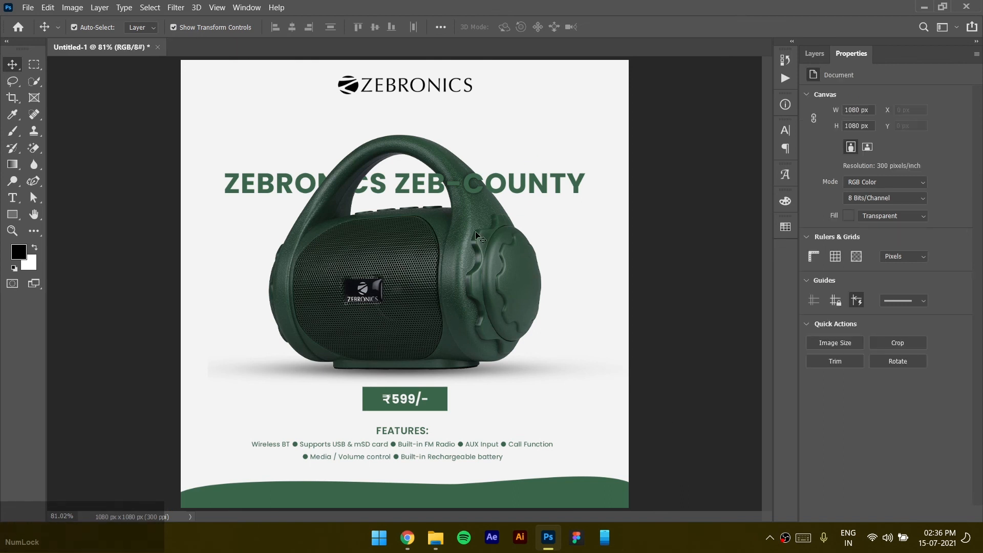
Move the speaker artwork up to Y 144 px and shift the price box and features text up slightly
drag(476, 247, 476, 232)
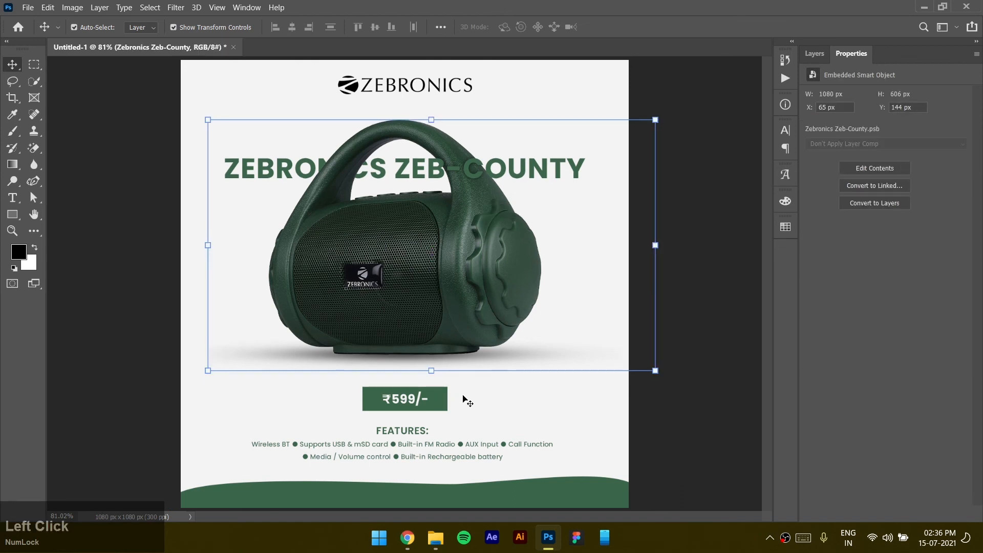
drag(463, 397, 392, 409)
key(ctrl+z)
click(814, 53)
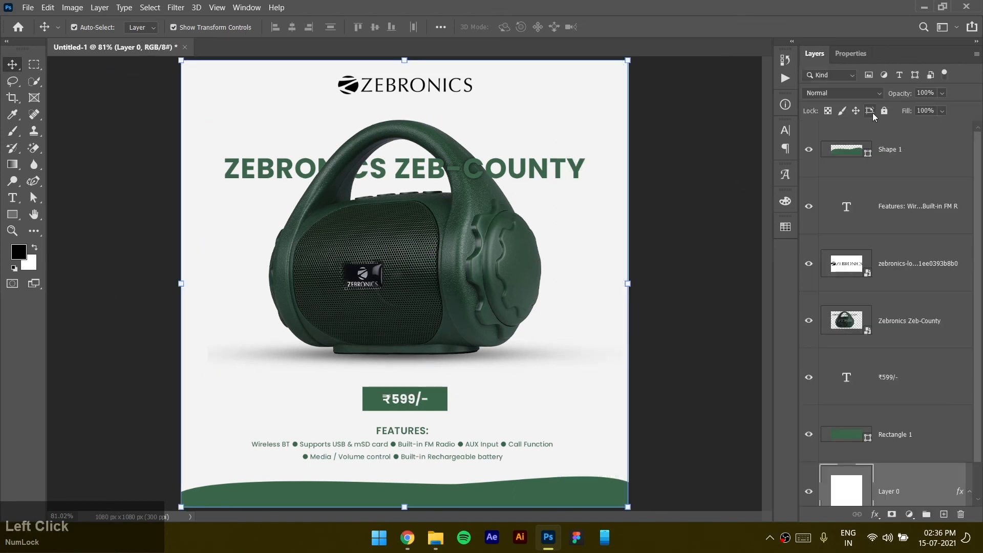
drag(594, 277, 499, 345)
drag(514, 392, 420, 399)
Duplicate the features text layer and place the copy above the original, offset toward the canvas's right edge
drag(427, 445, 579, 391)
click(493, 431)
click(474, 441)
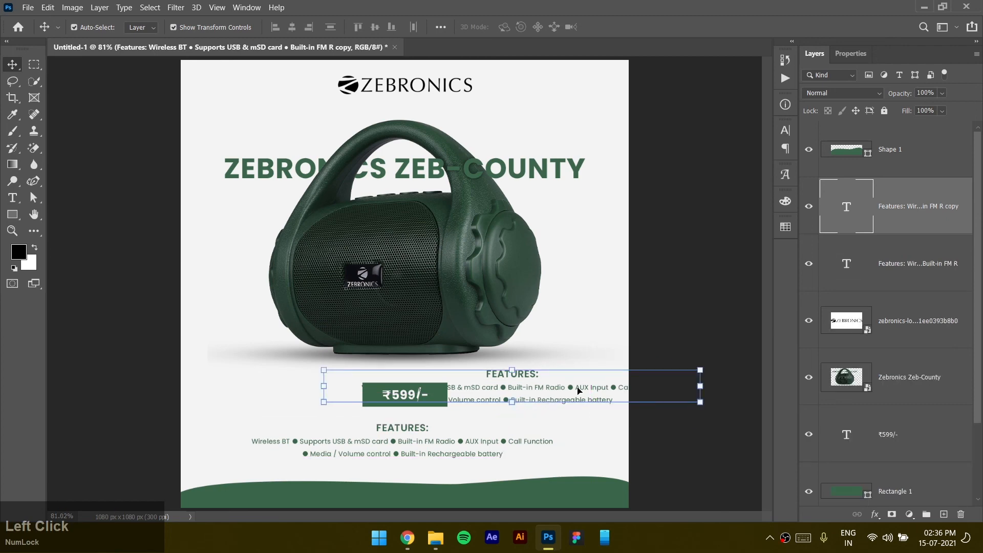
double_click(551, 385)
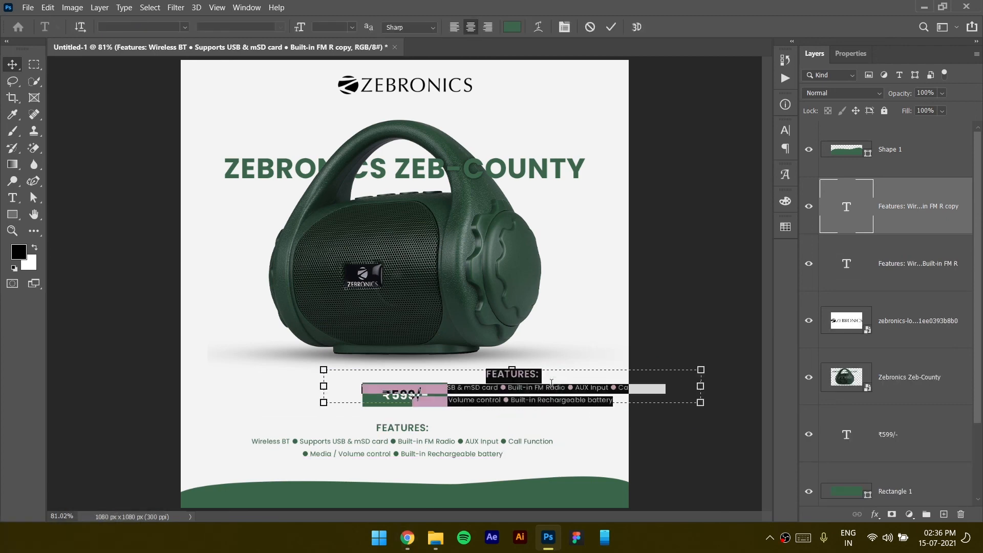
key(Num_Lock)
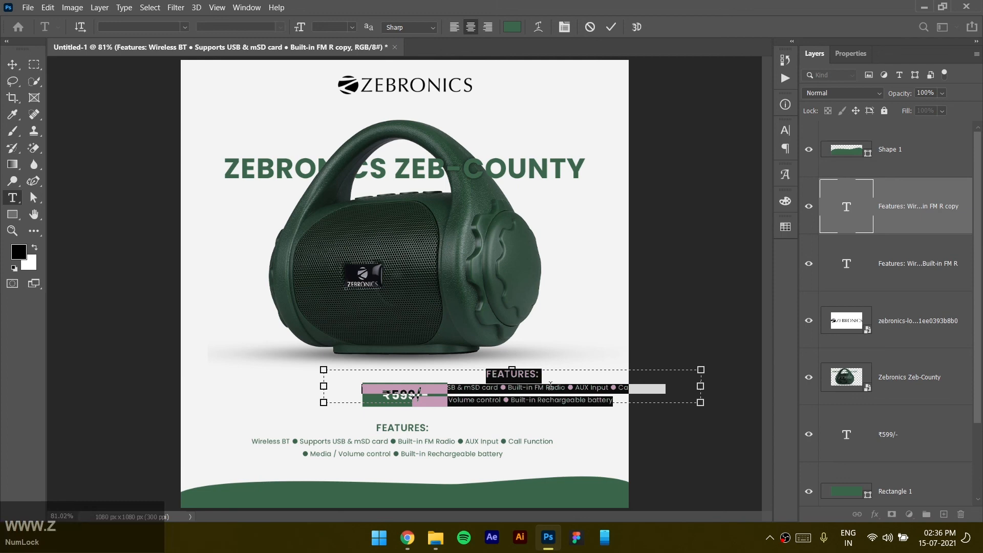
text(WWW.ZEBRONICS.COM)
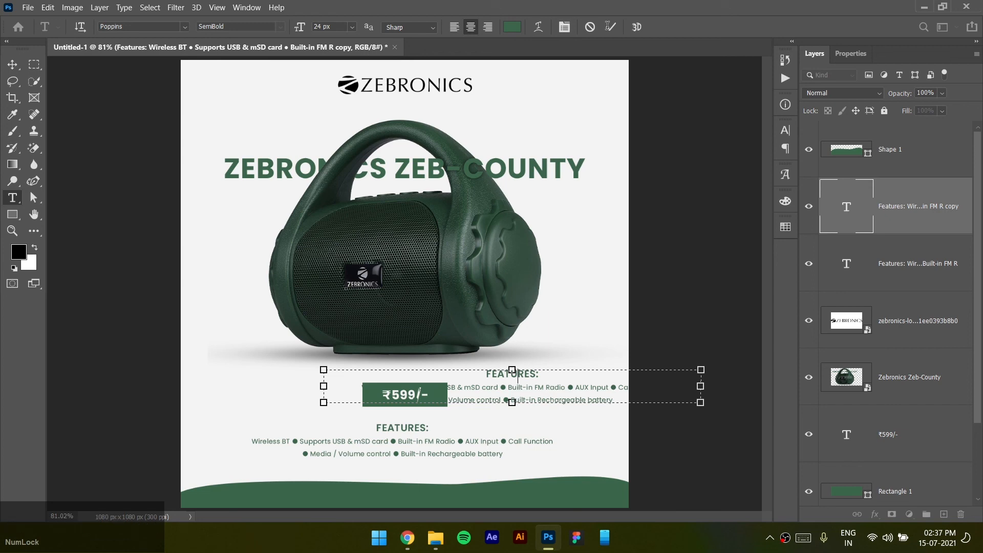
text(WW)
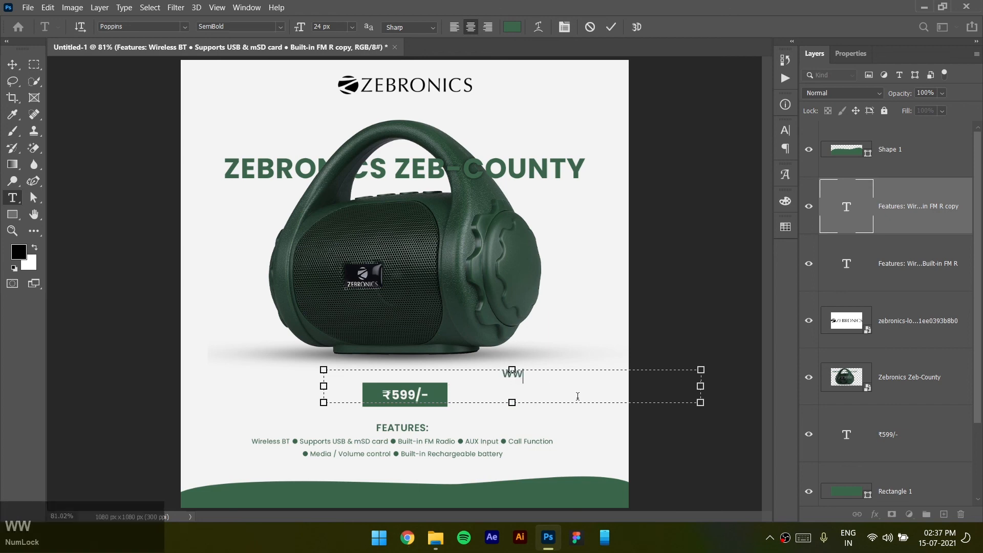
text(W.ZEB)
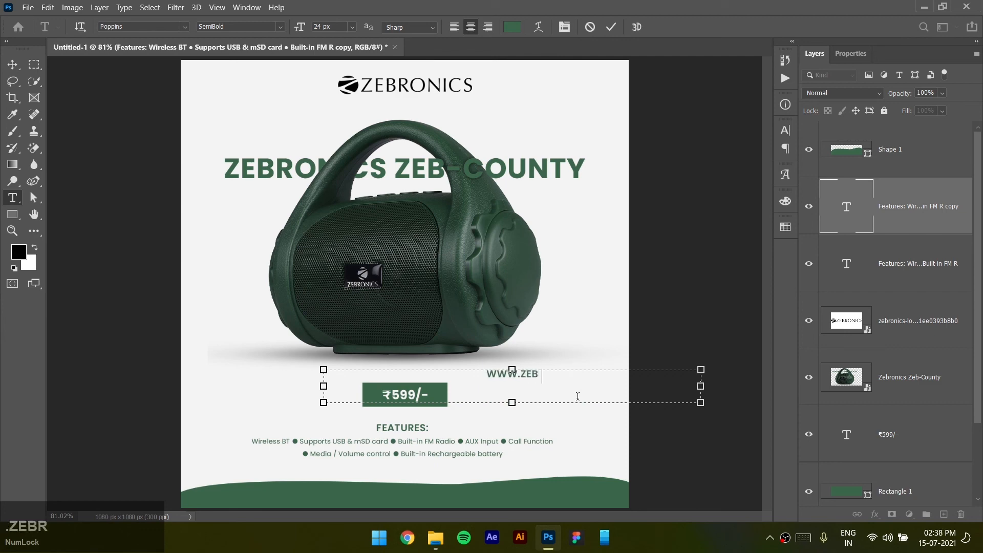
text(RONICS.COM)
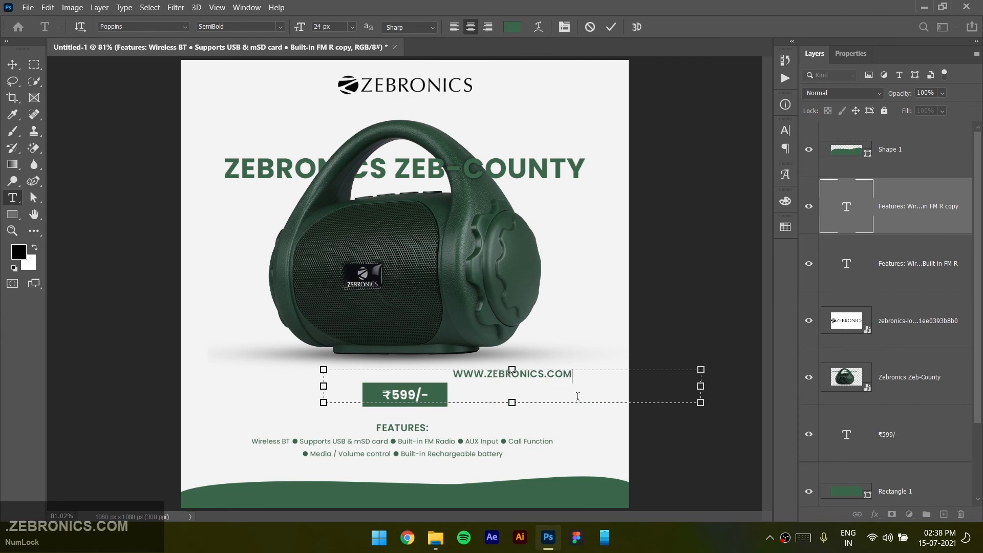
key(ctrl)
key(ctrl+Return)
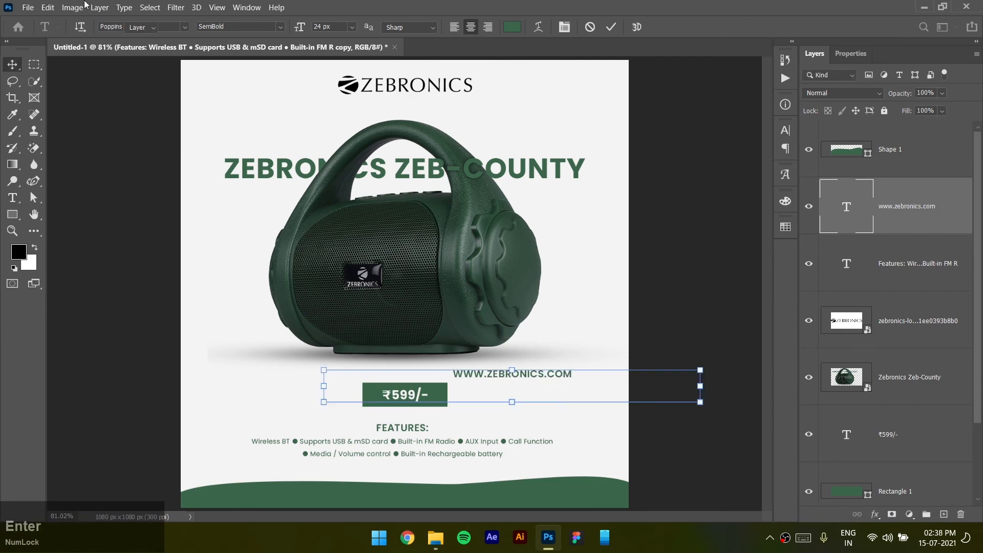
Convert the website paragraph text to point text and turn off its All Caps style
click(124, 8)
click(194, 160)
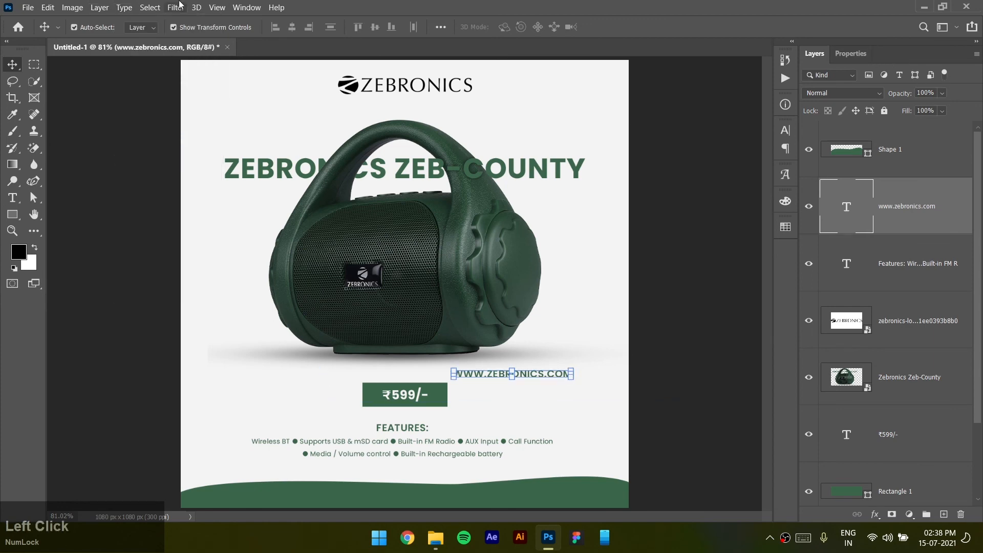
click(785, 130)
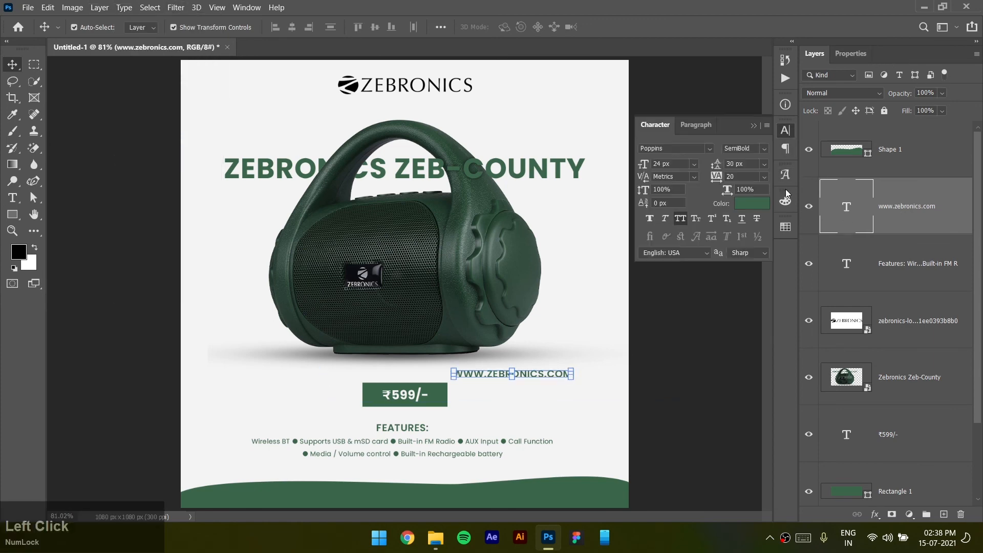
click(681, 219)
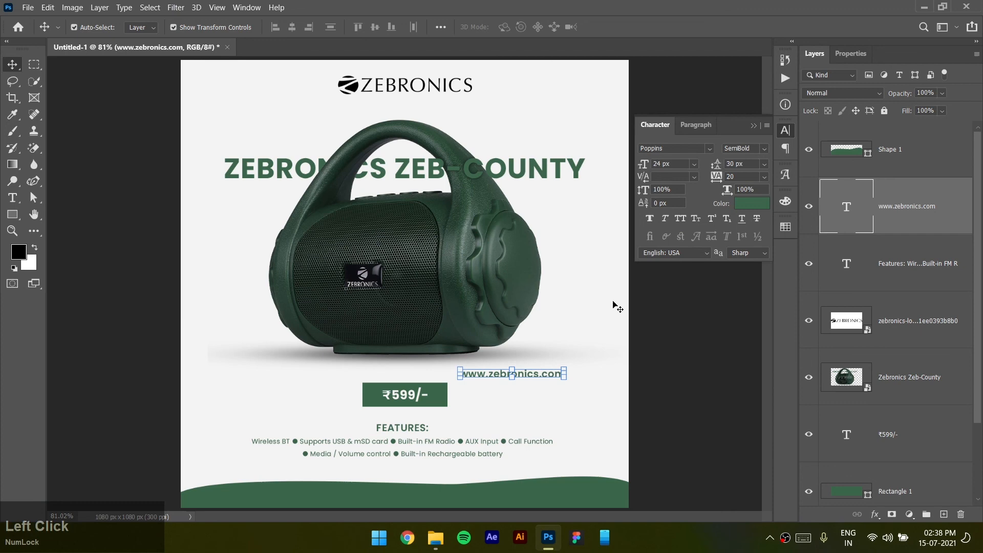
Set the website text's colour to #f3f3f3 and move it over the green shape at the poster's bottom
click(761, 206)
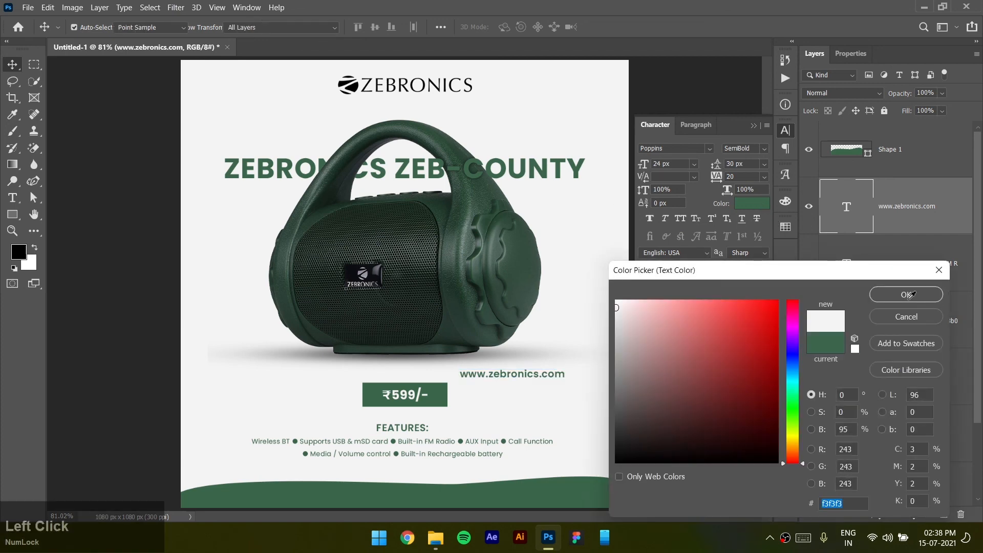
key(Return)
drag(512, 374, 441, 500)
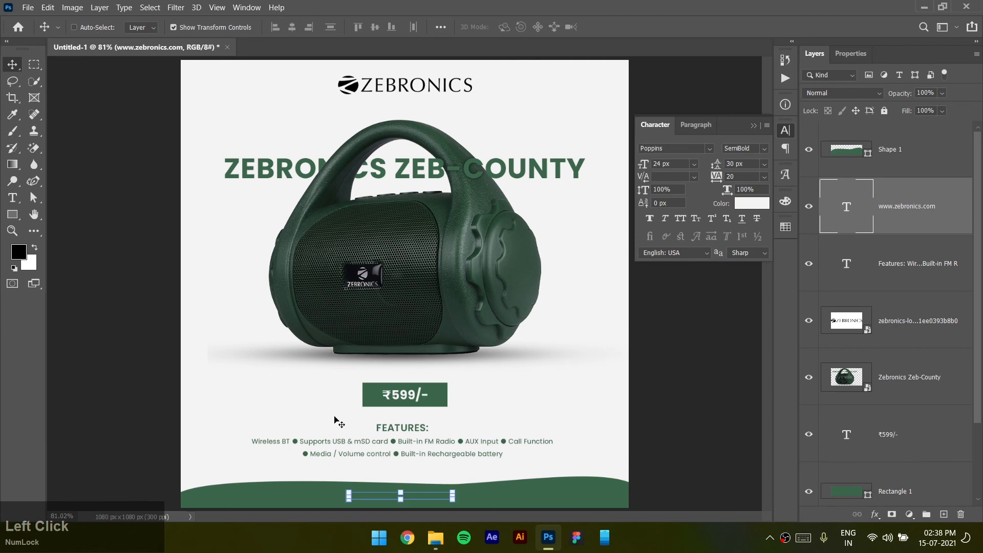
Centre the website text horizontally on the canvas and bring its layer above Shape 1
key(ctrl+a)
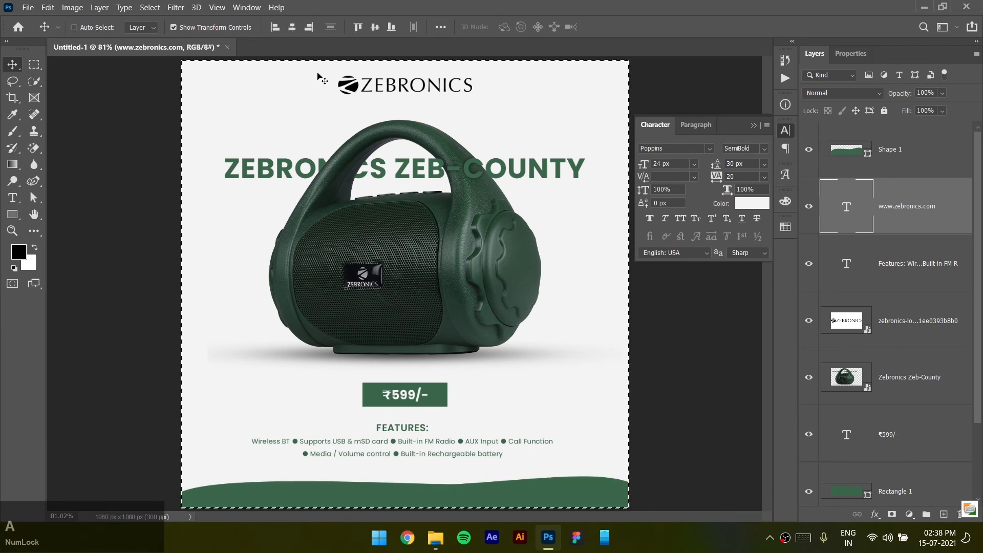
click(295, 29)
key(ctrl+d)
key(ctrl+bracketright)
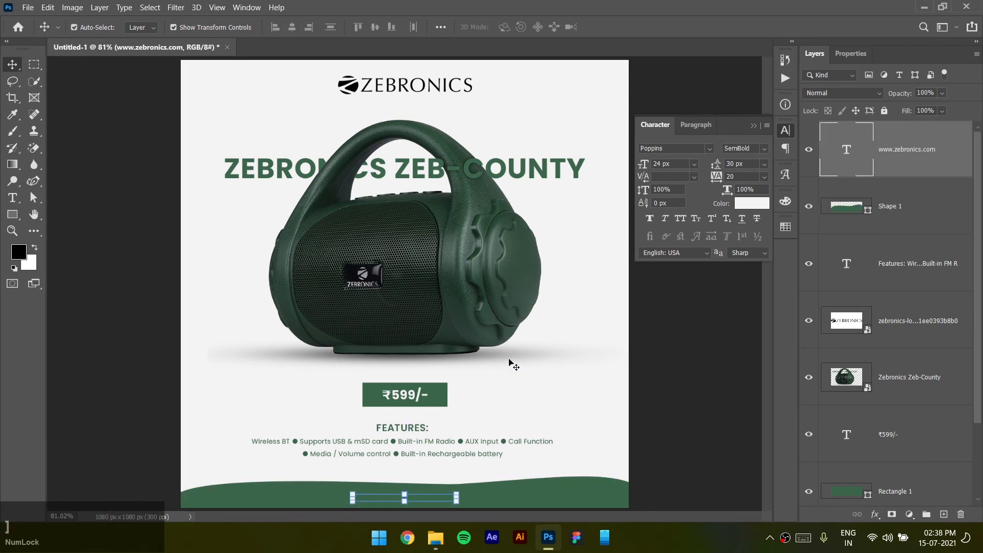
click(692, 285)
click(698, 377)
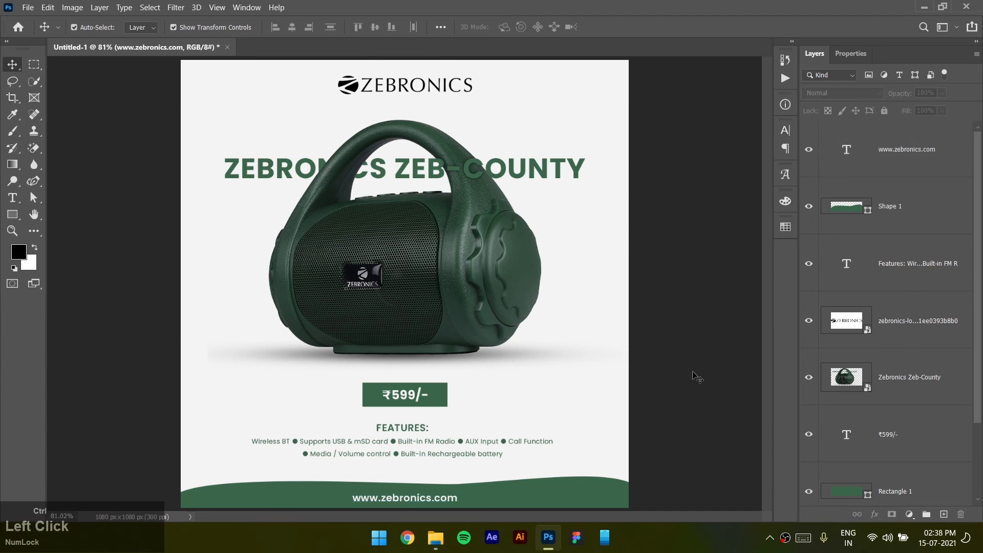
Move the green wavy shape up slightly behind the website text and deselect it
click(425, 507)
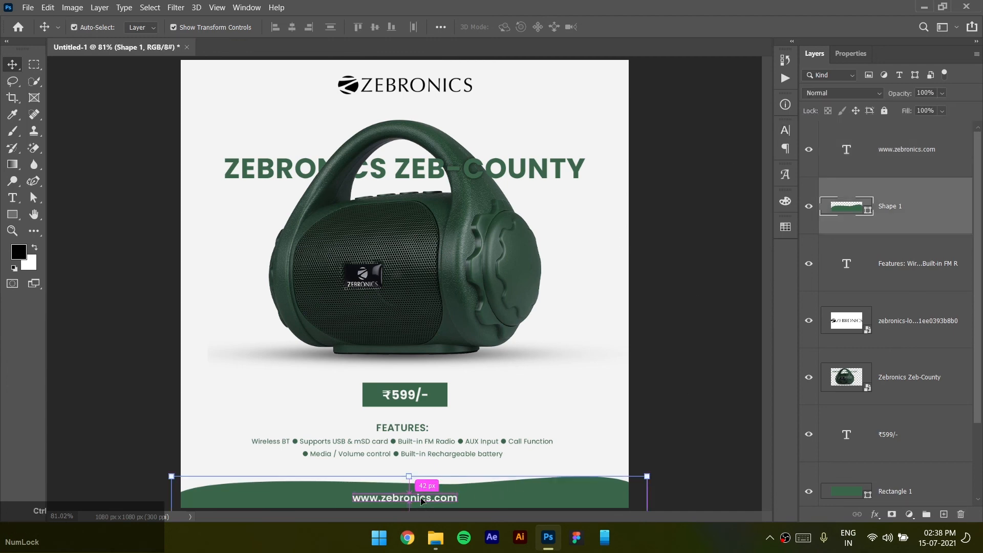
click(423, 501)
drag(423, 501, 420, 495)
drag(520, 496, 550, 496)
ctrl+click(550, 498)
ctrl+click(691, 365)
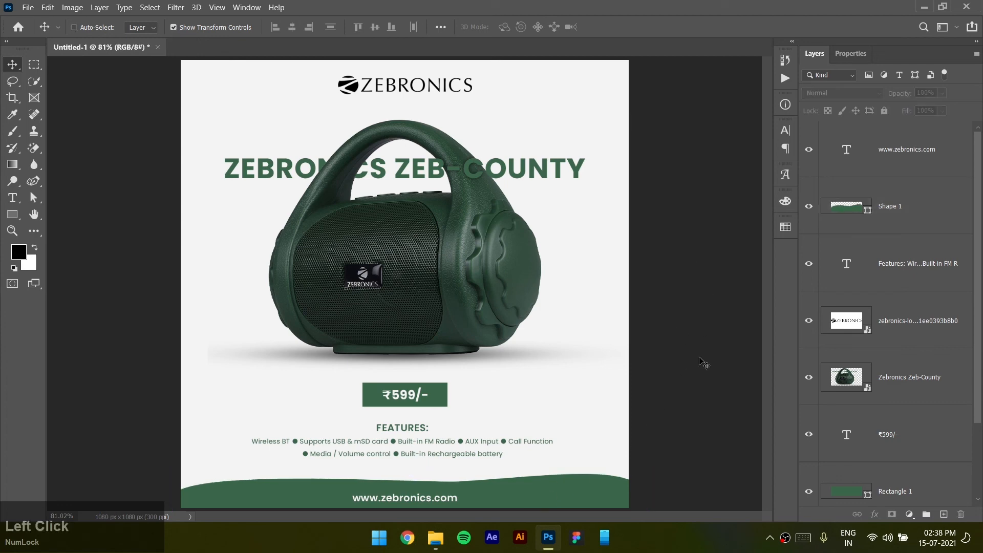